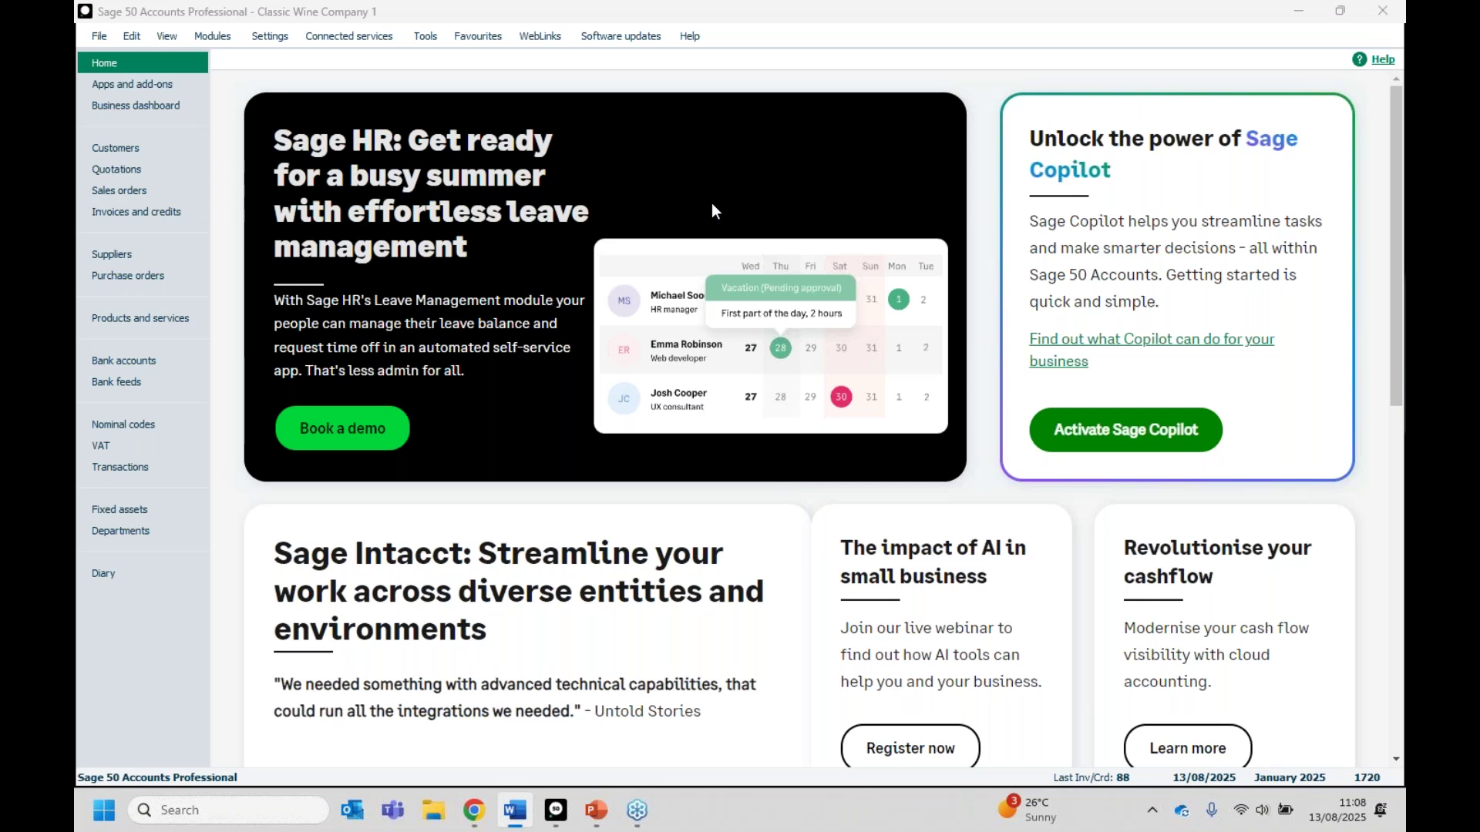
Step: Open the program's About details and examine the company's Data Information section
click(689, 39)
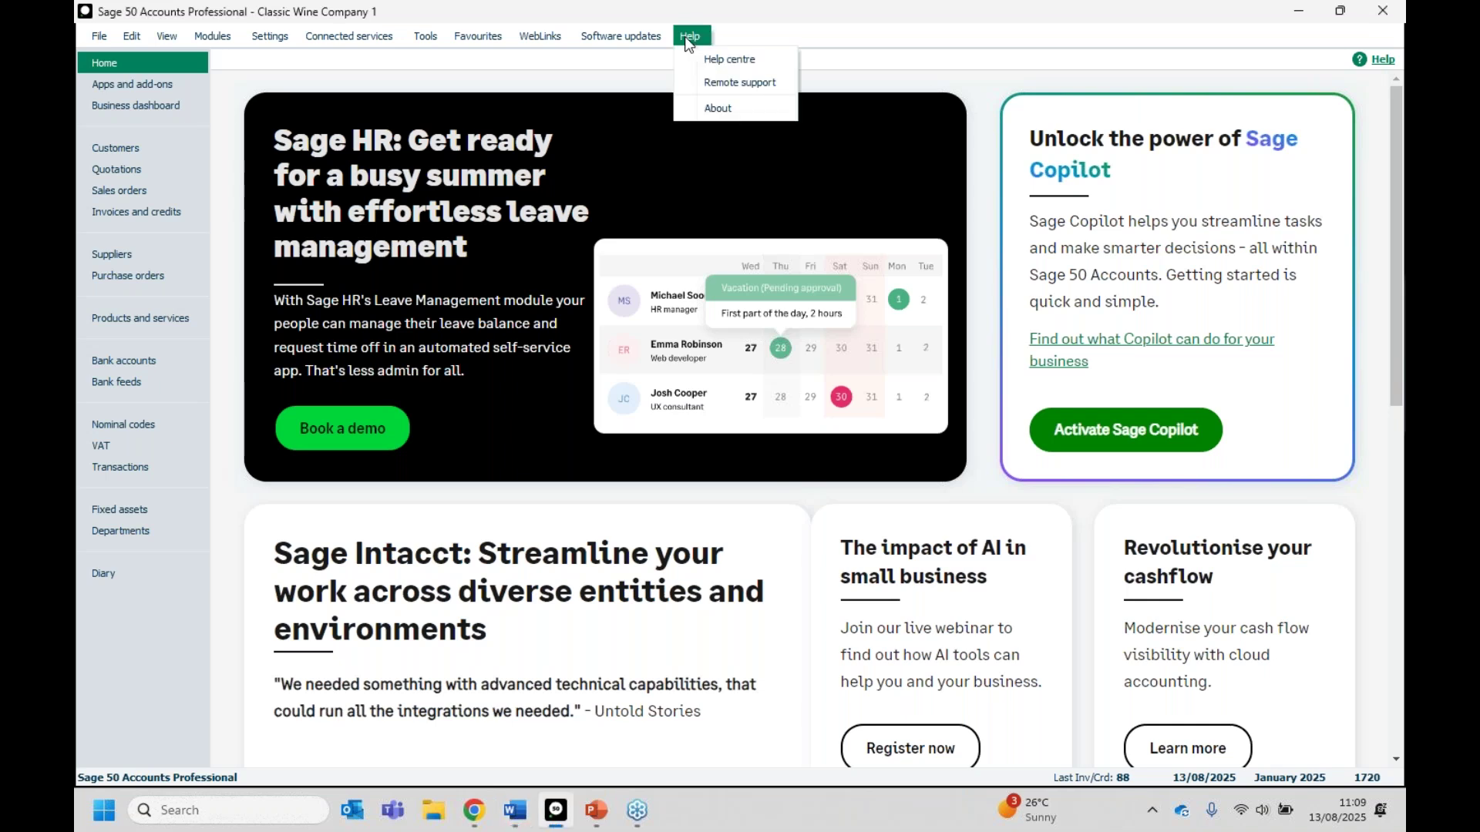
click(693, 102)
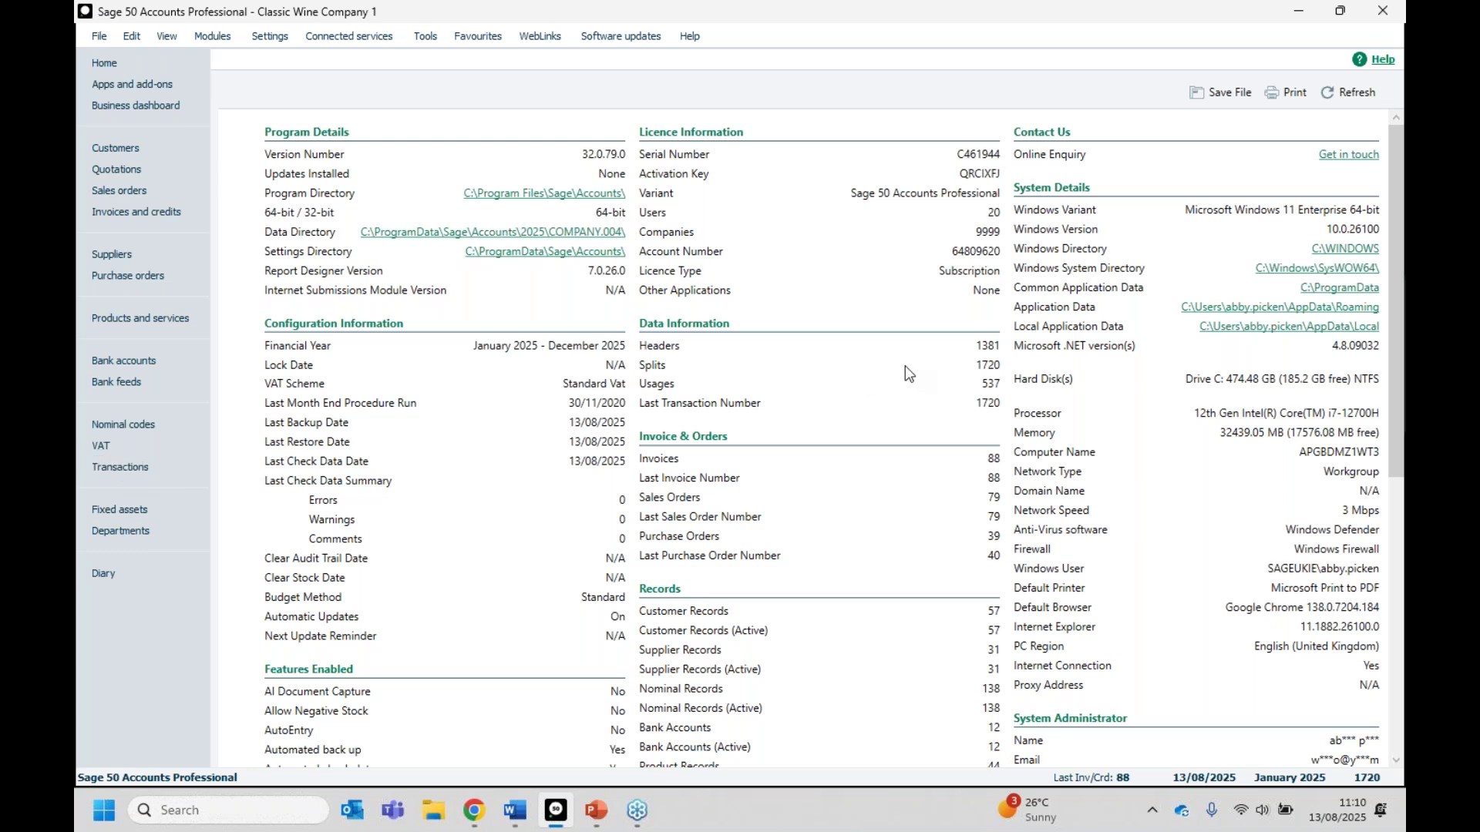
Step: Search the customer list for "simpson" and review the transaction activity of the Simpsons Restaurant record
click(96, 148)
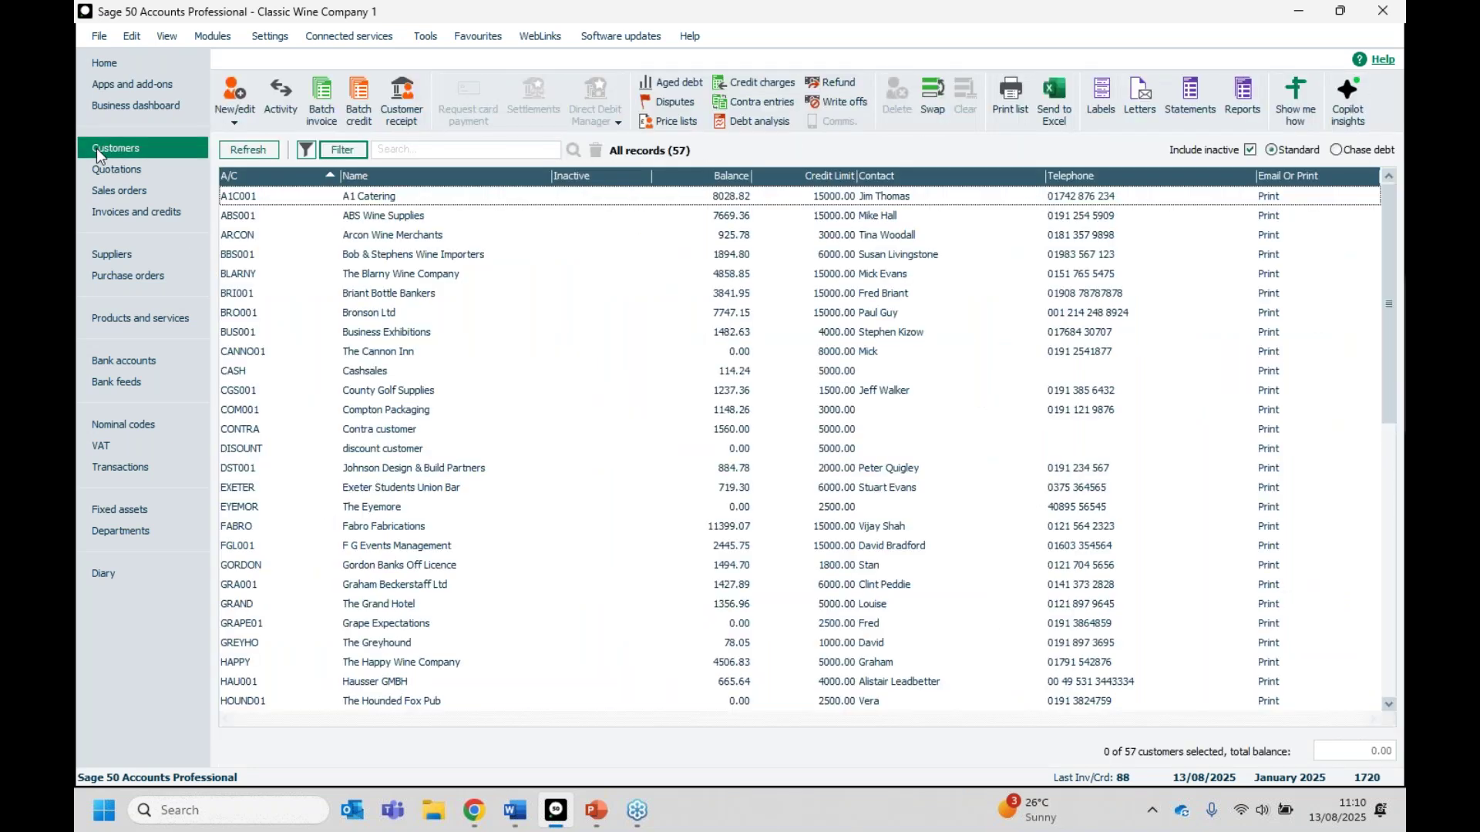
click(446, 149)
text(slmp)
text(son)
key(Return)
click(359, 198)
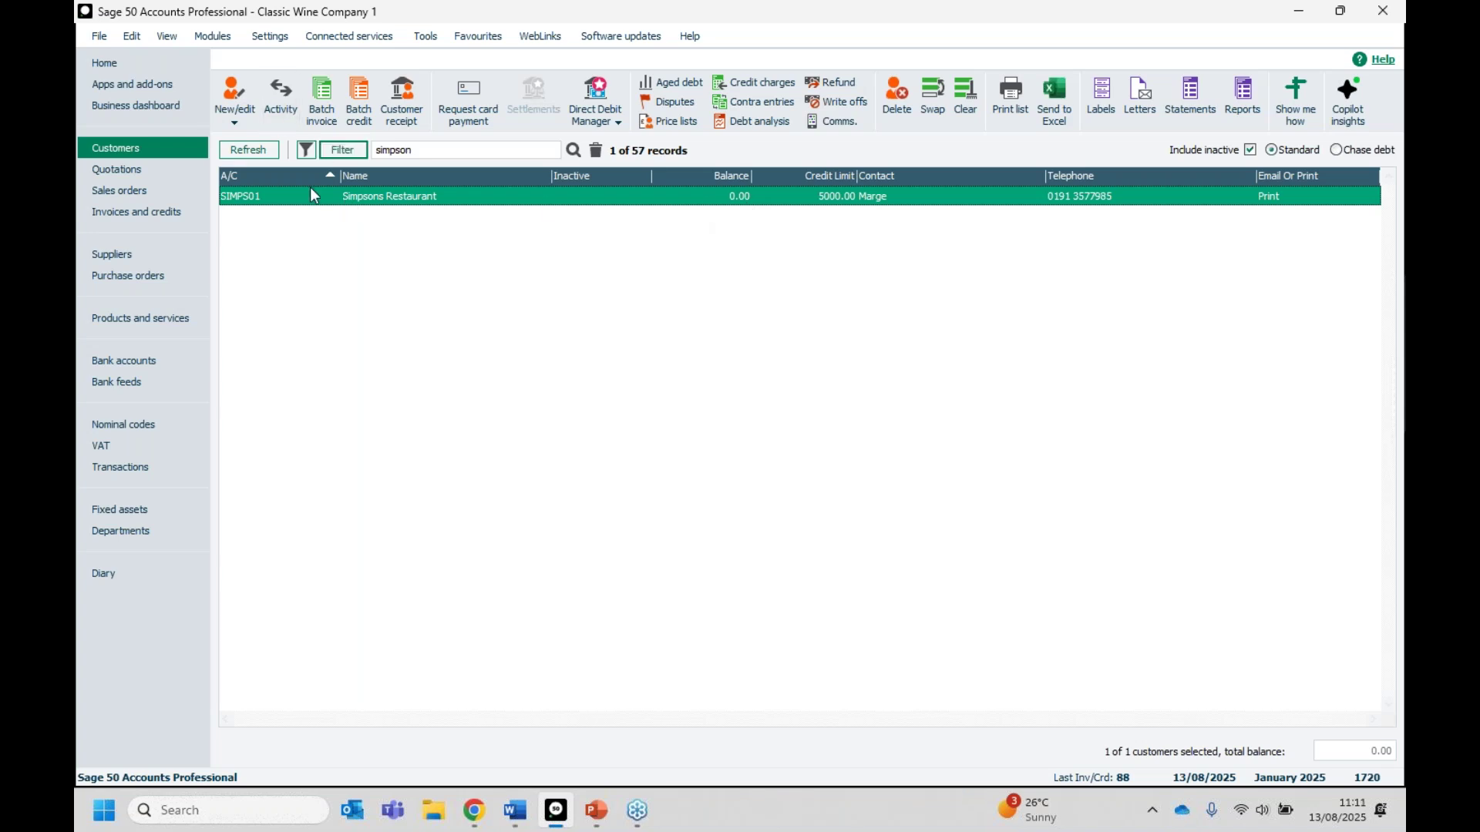
click(282, 96)
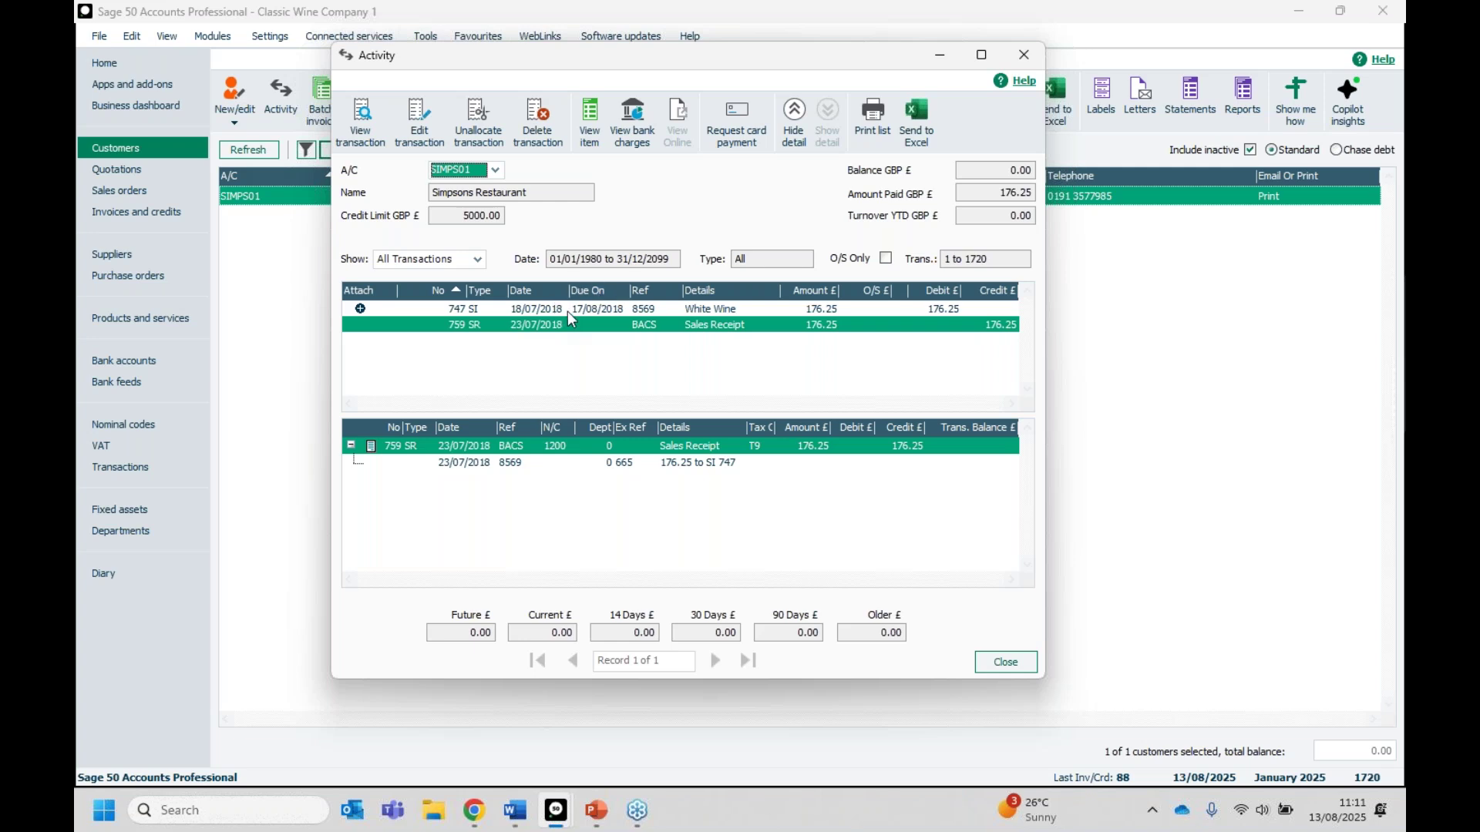
click(999, 660)
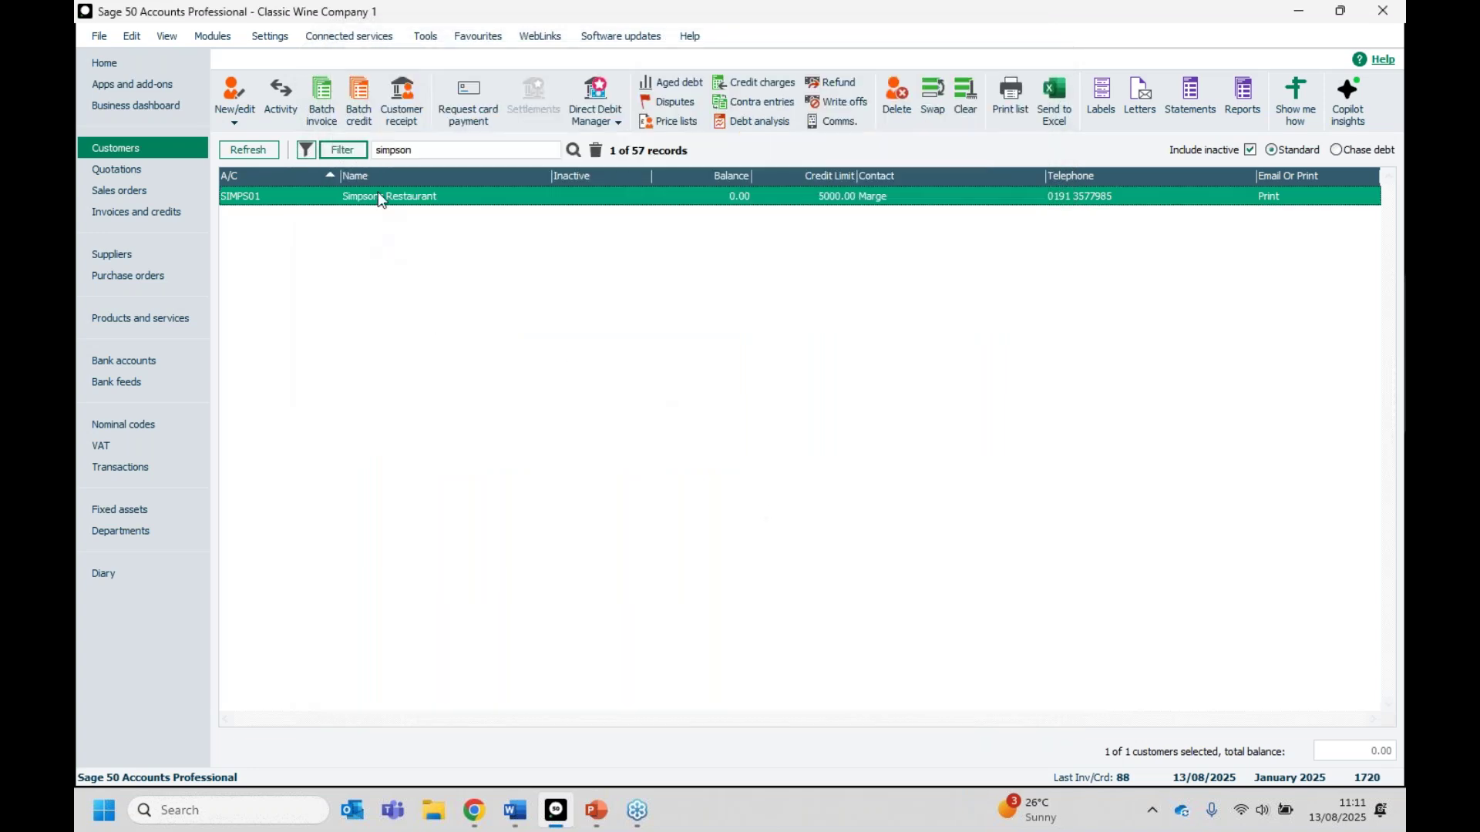
Step: Try to delete the Simpsons Restaurant customer record and clear the customer list search
click(902, 91)
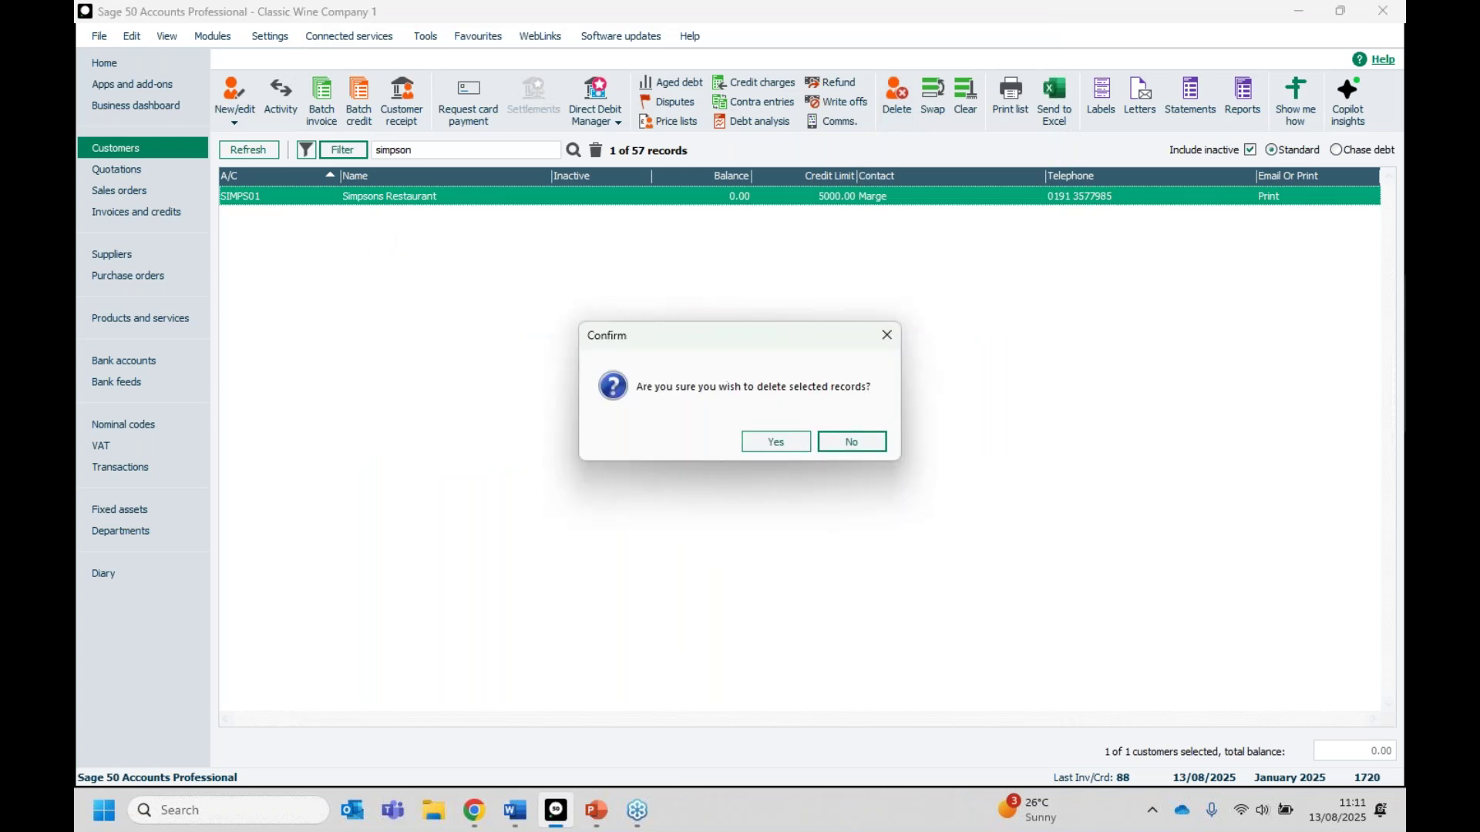
click(776, 443)
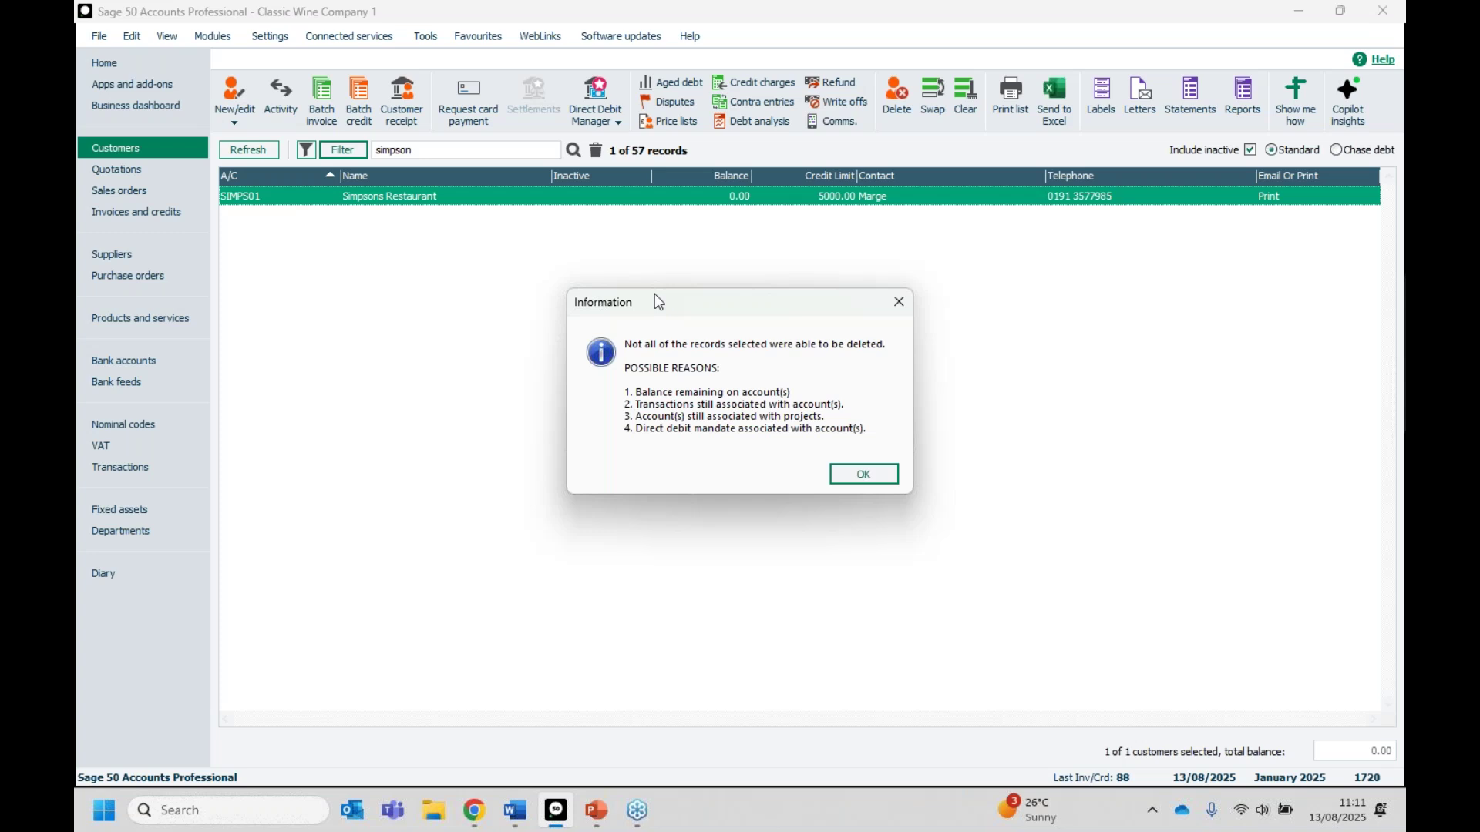
click(864, 474)
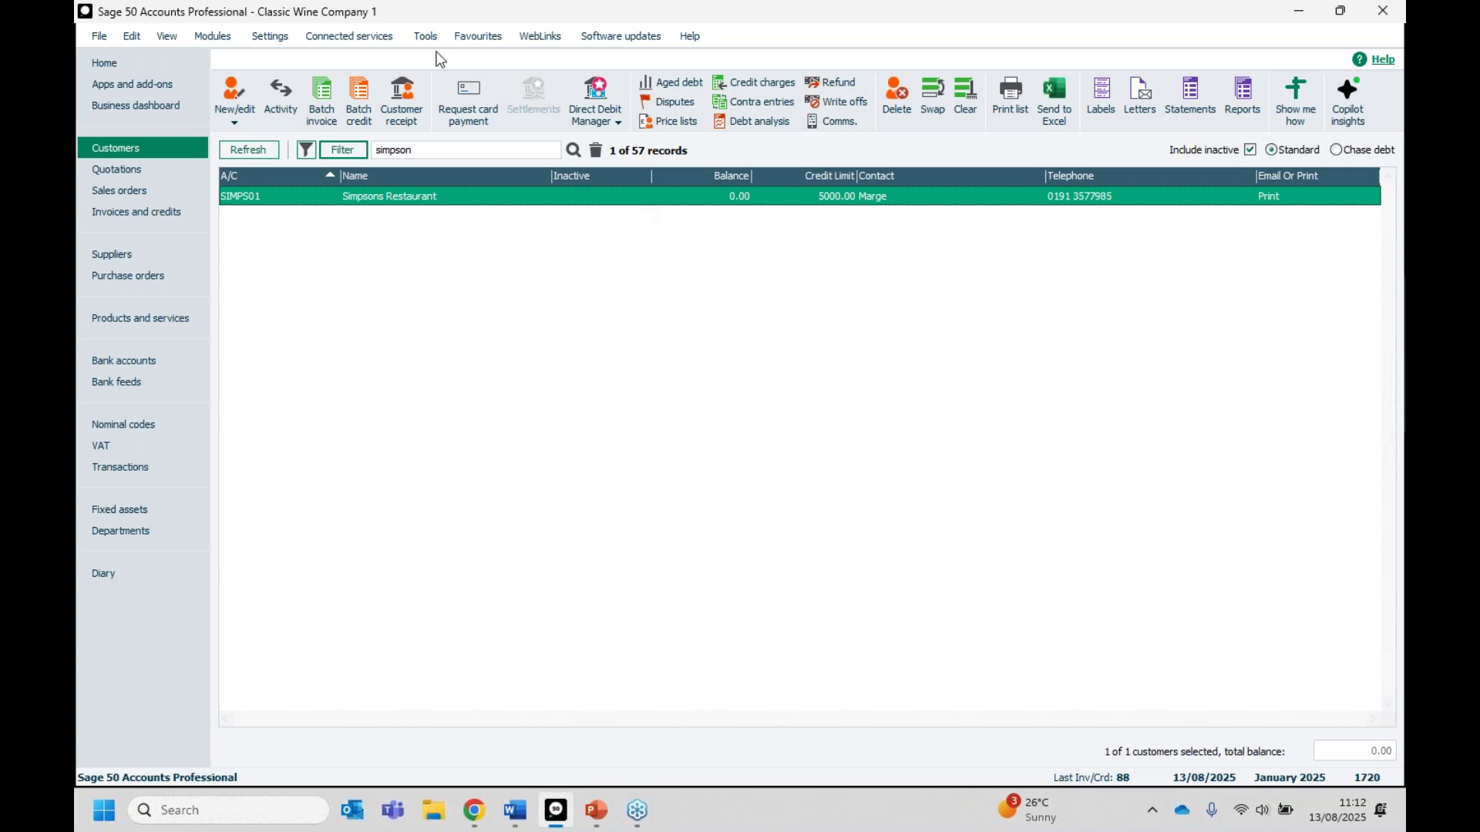
click(624, 150)
click(426, 36)
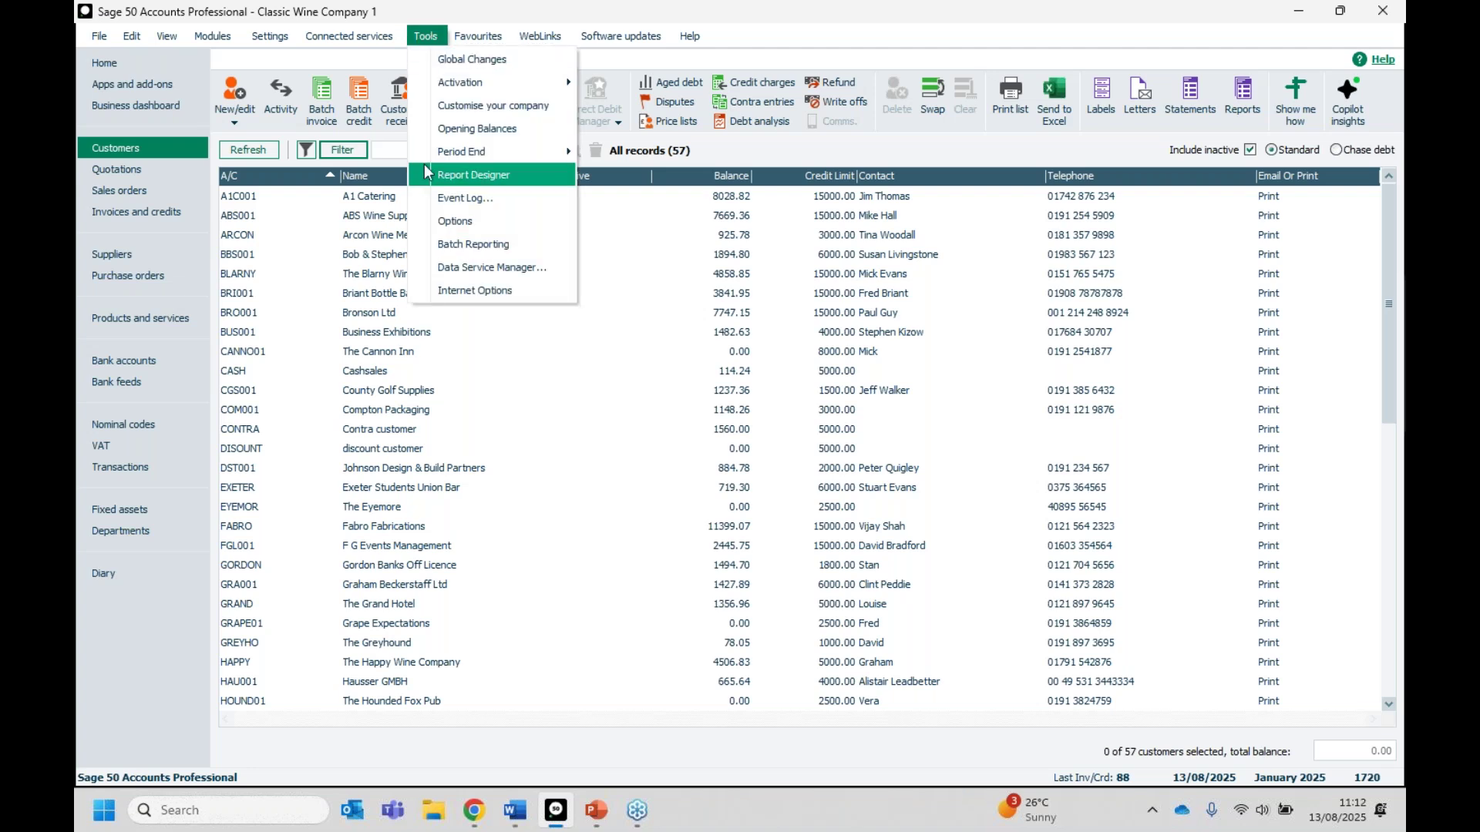
mouse_move(425, 158)
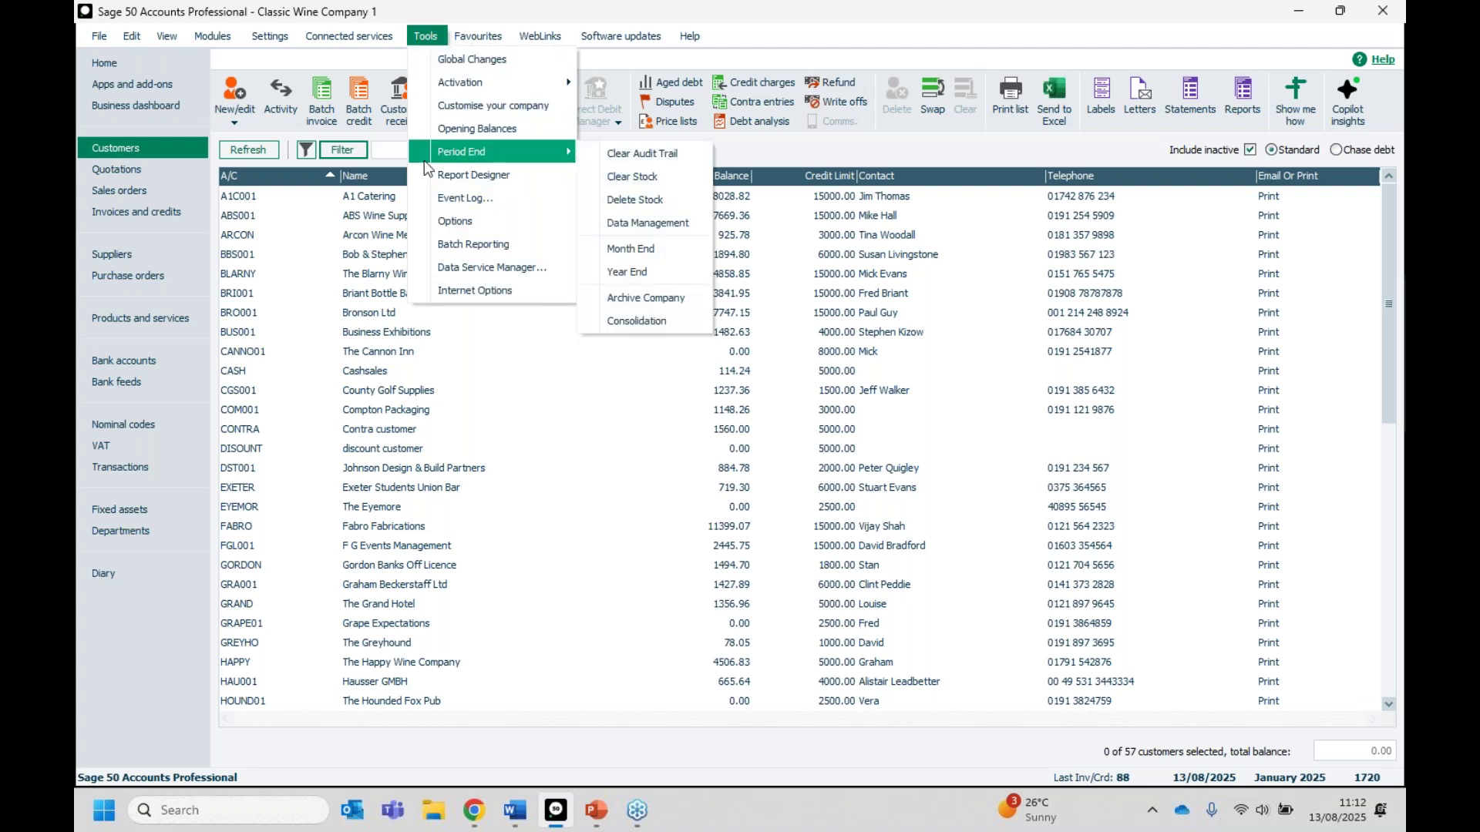
click(685, 153)
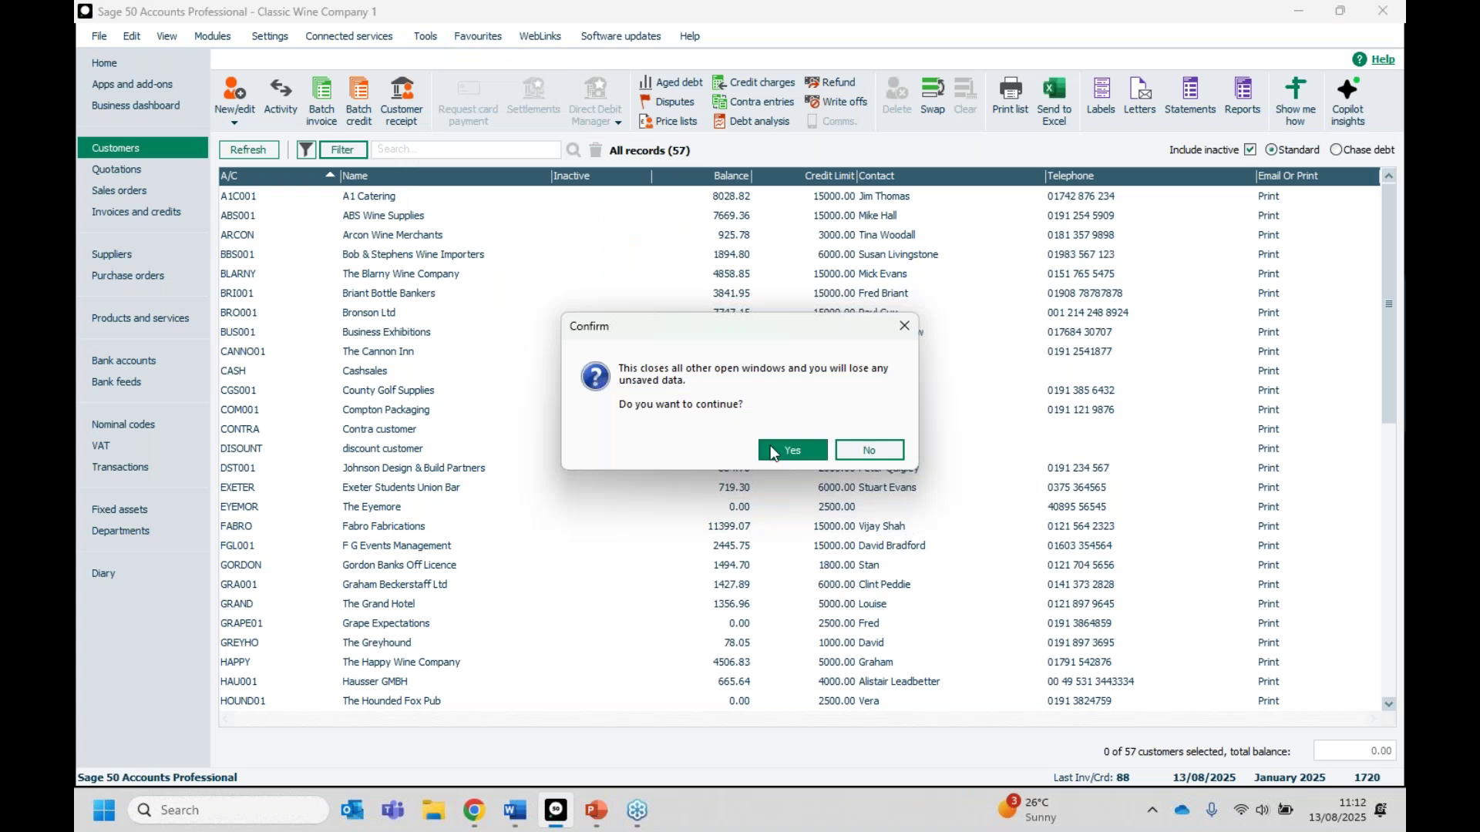
click(773, 451)
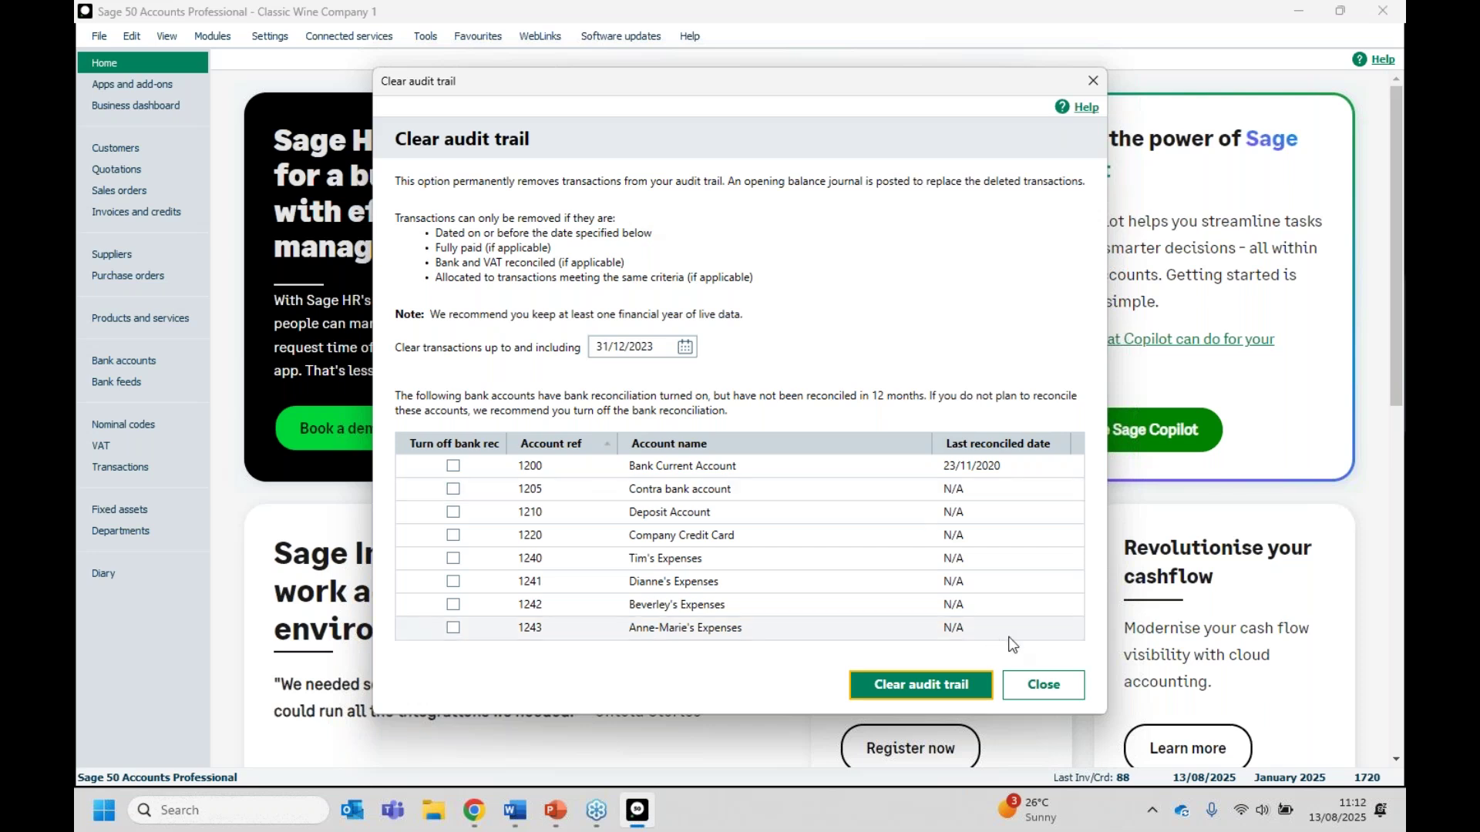
click(1033, 673)
Step: Back up the company's data files to the suggested filename and location, skipping the data check
click(100, 37)
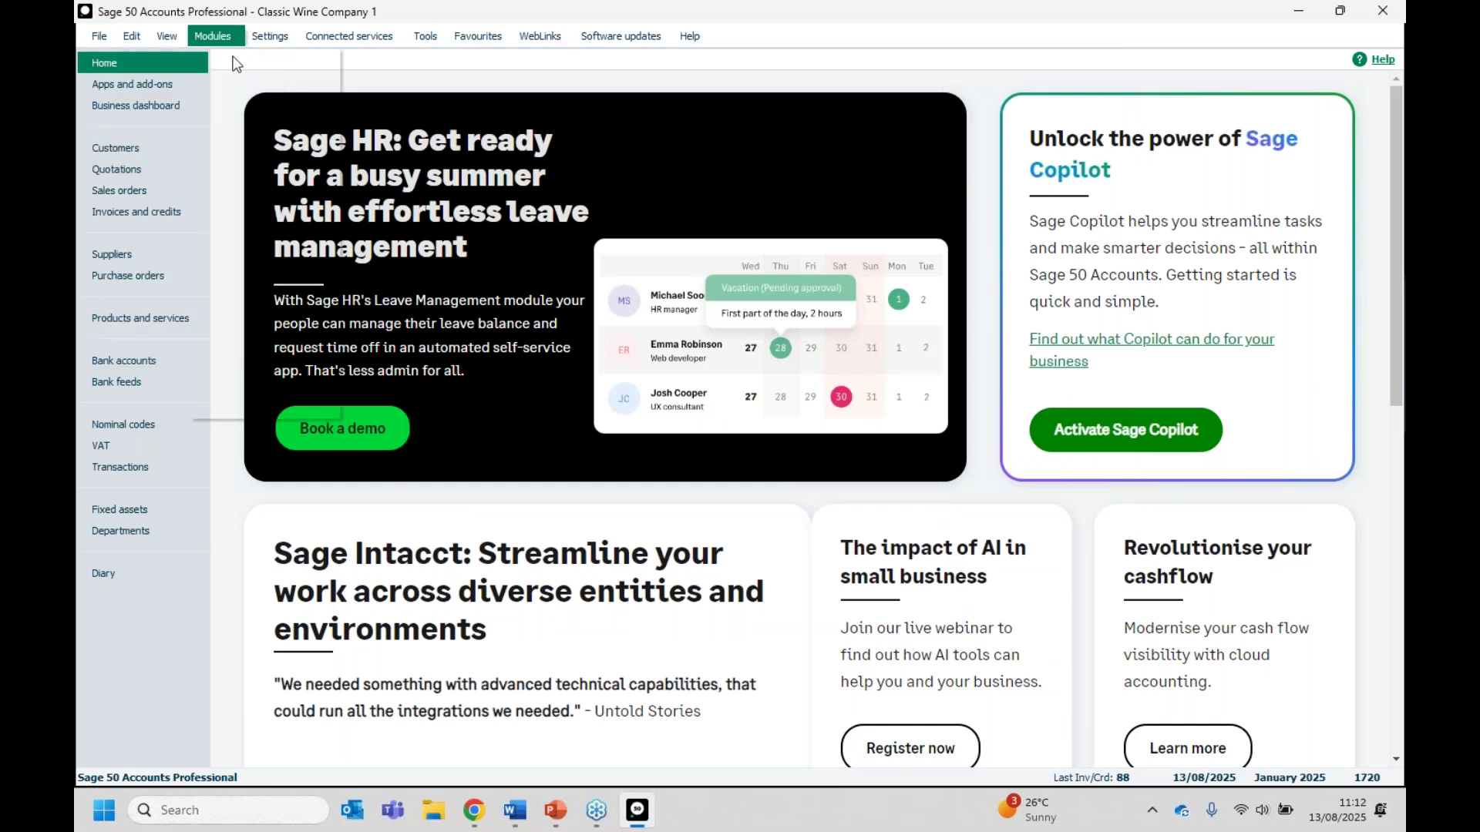
click(119, 153)
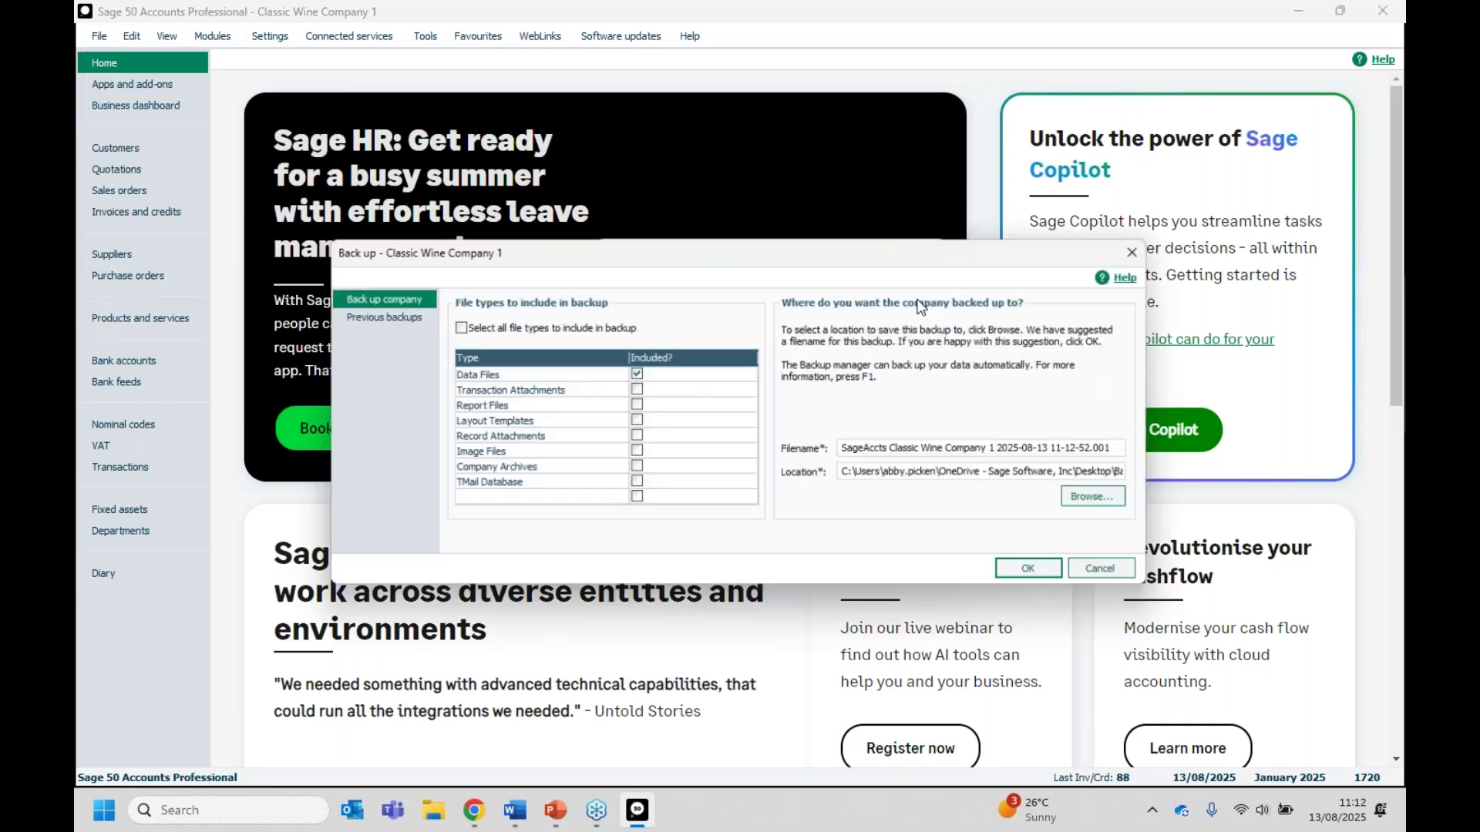
click(1032, 579)
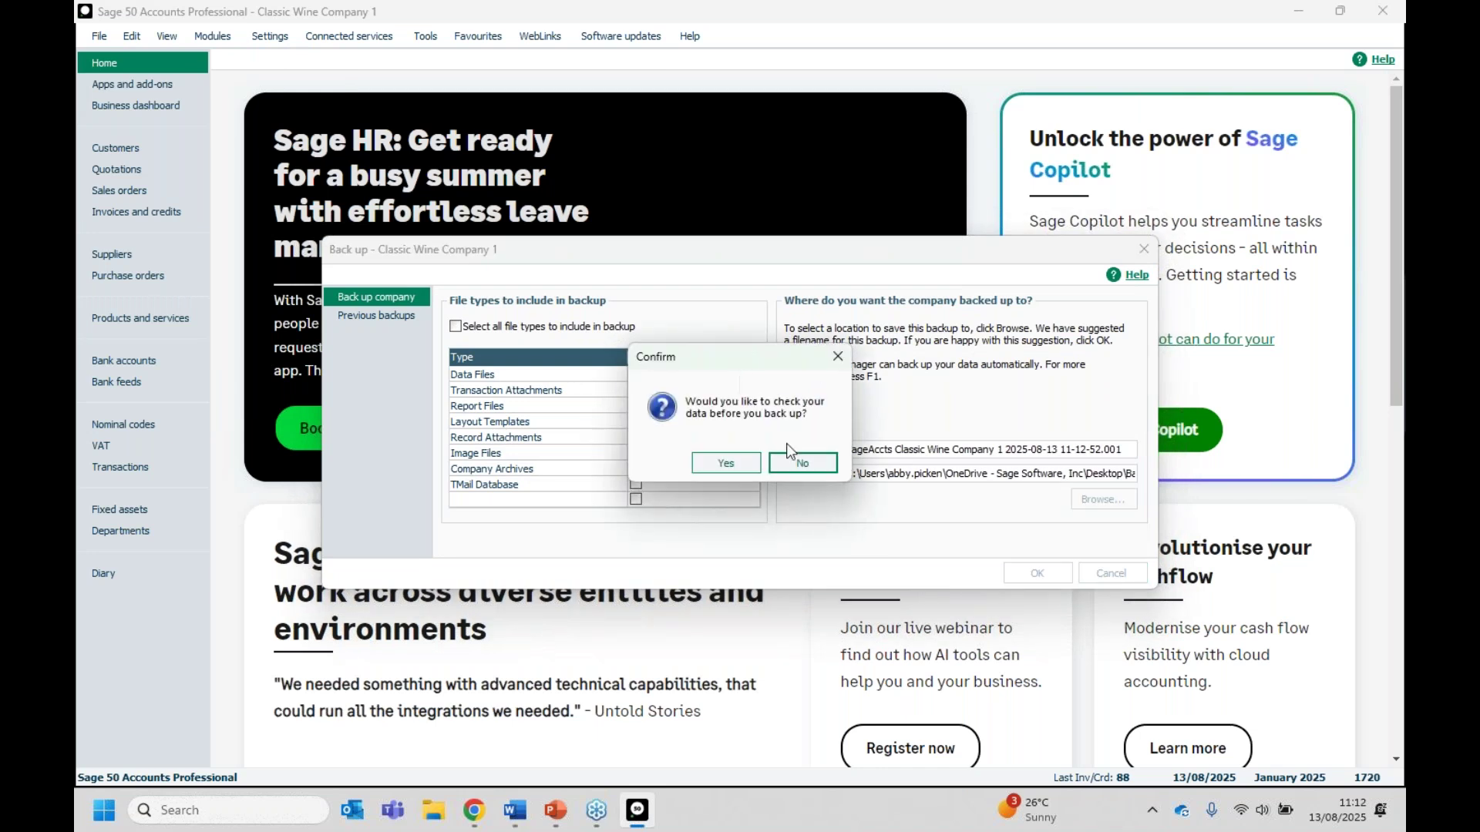
click(784, 466)
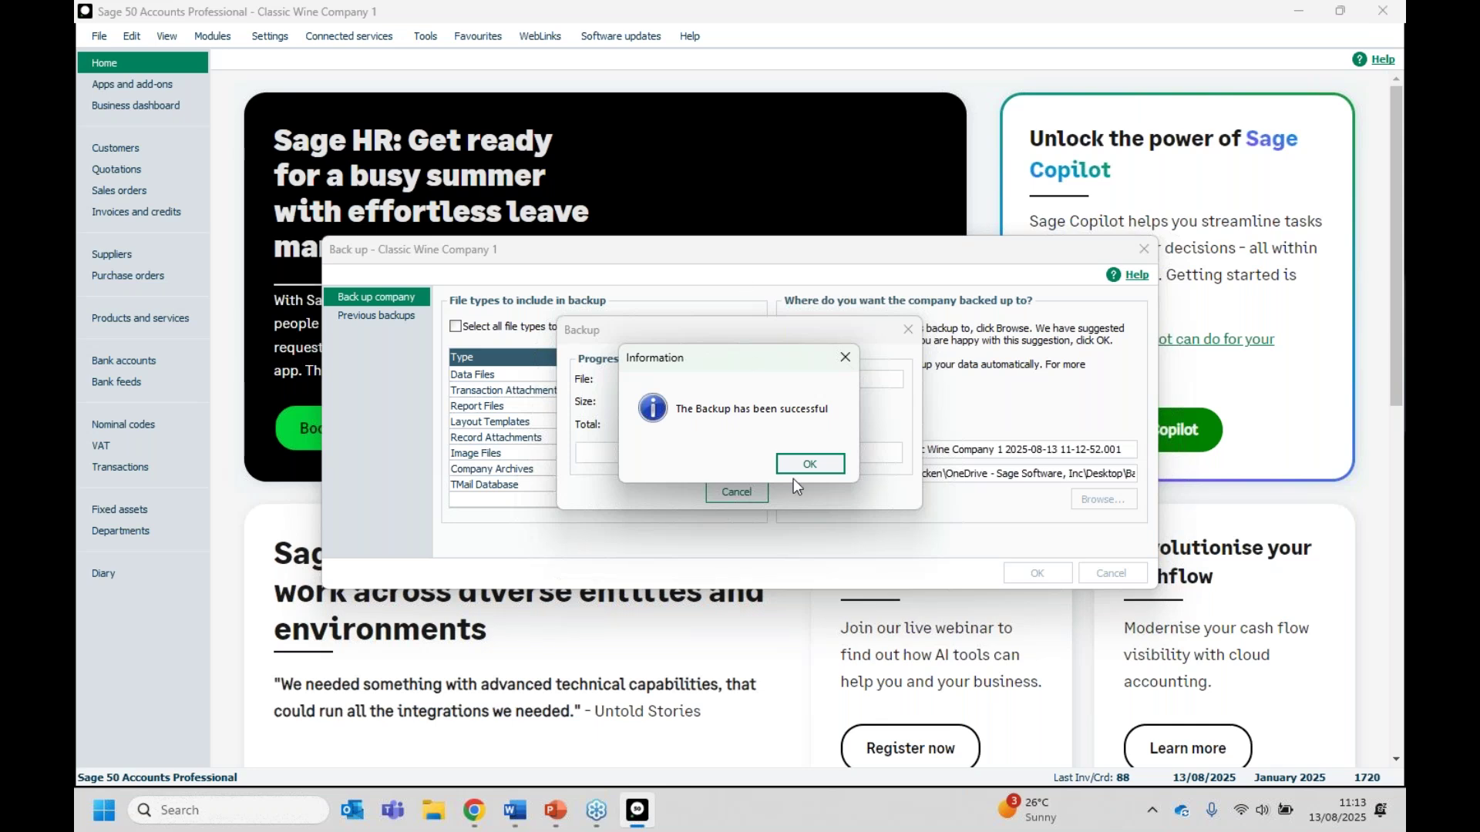
click(802, 468)
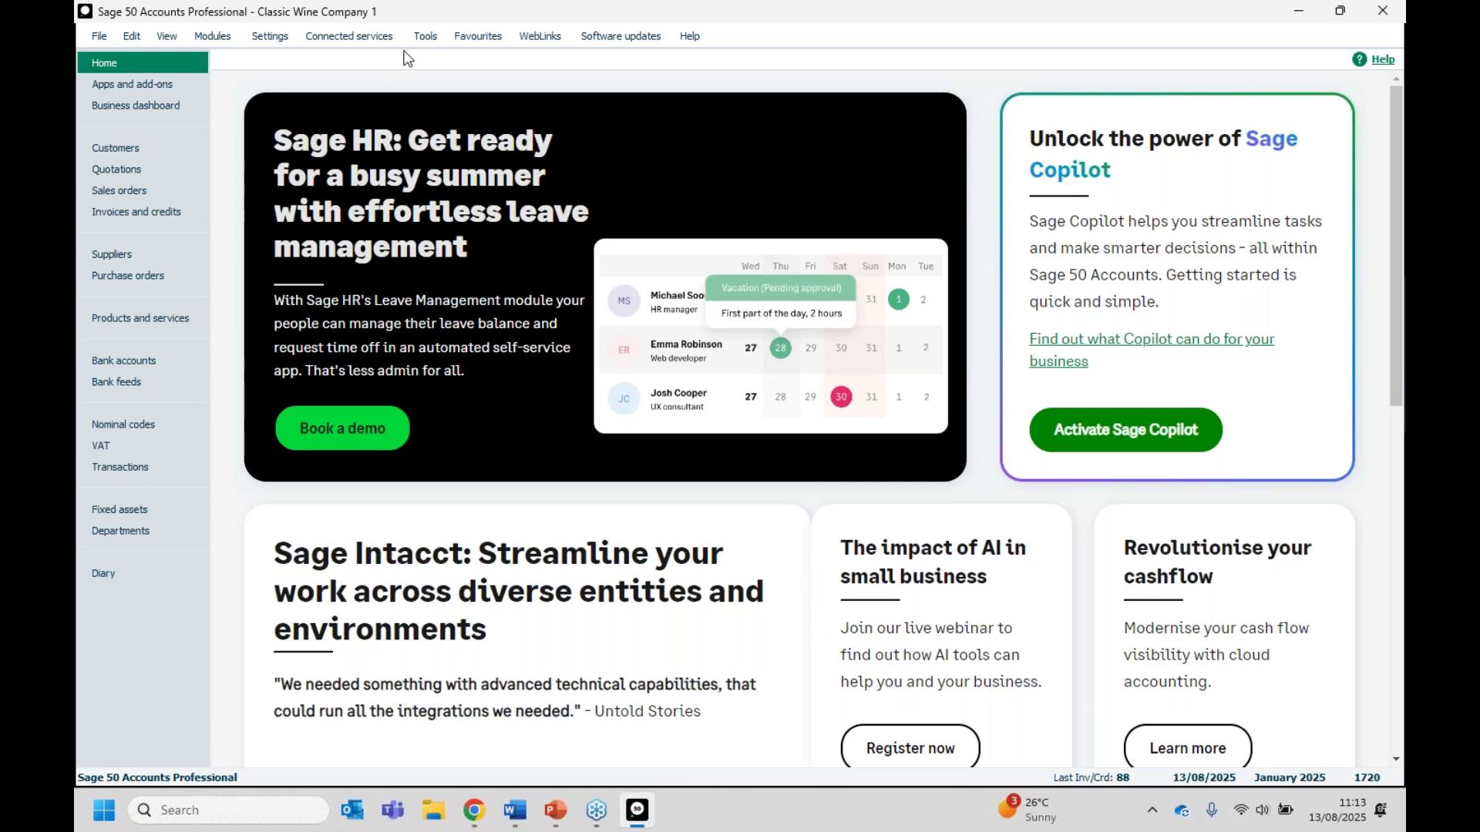
Step: Set Clear Audit Trail to clear transactions up to and including 31/12/2020
click(425, 37)
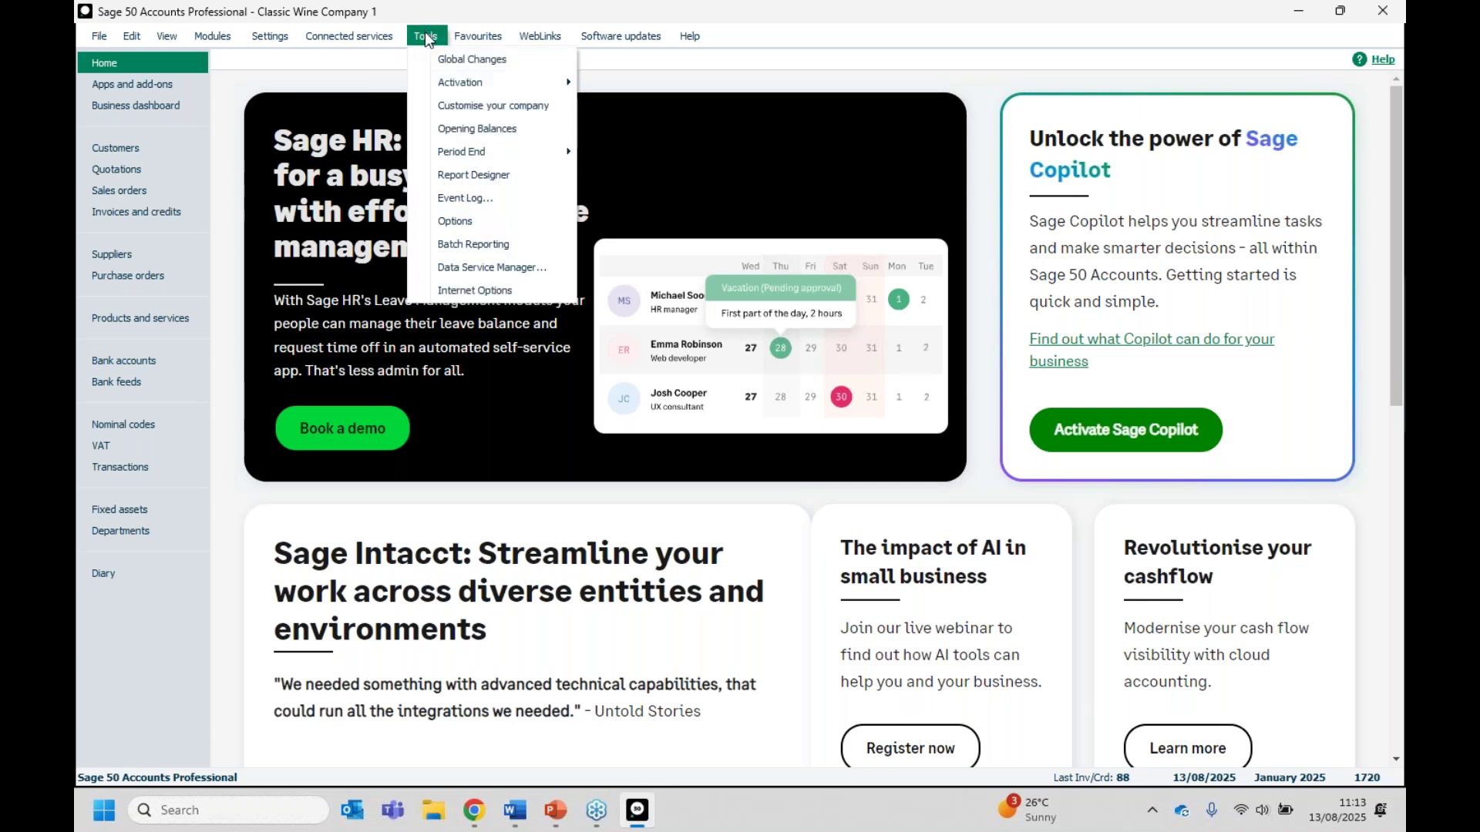
mouse_move(423, 148)
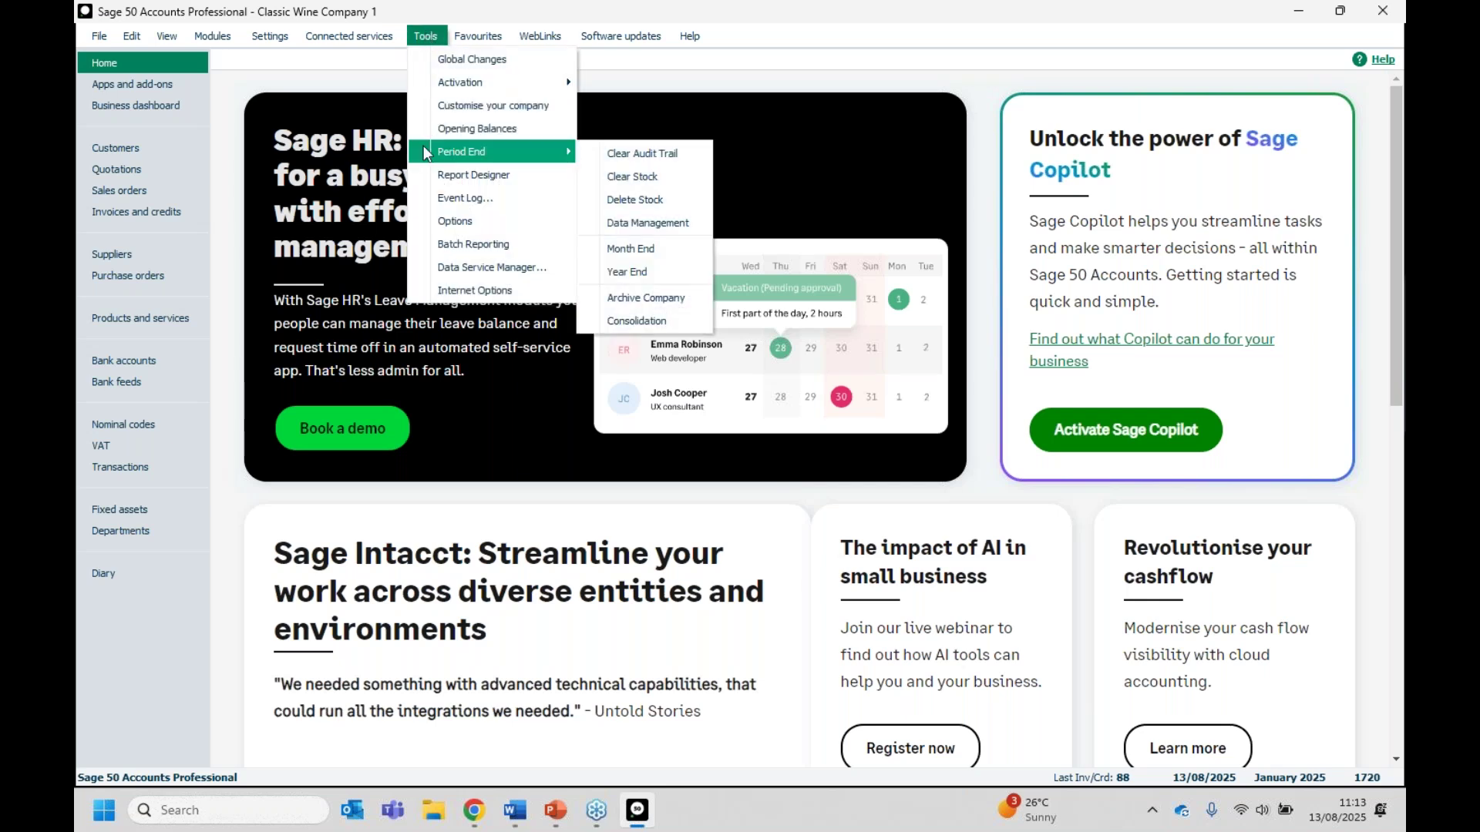
click(645, 151)
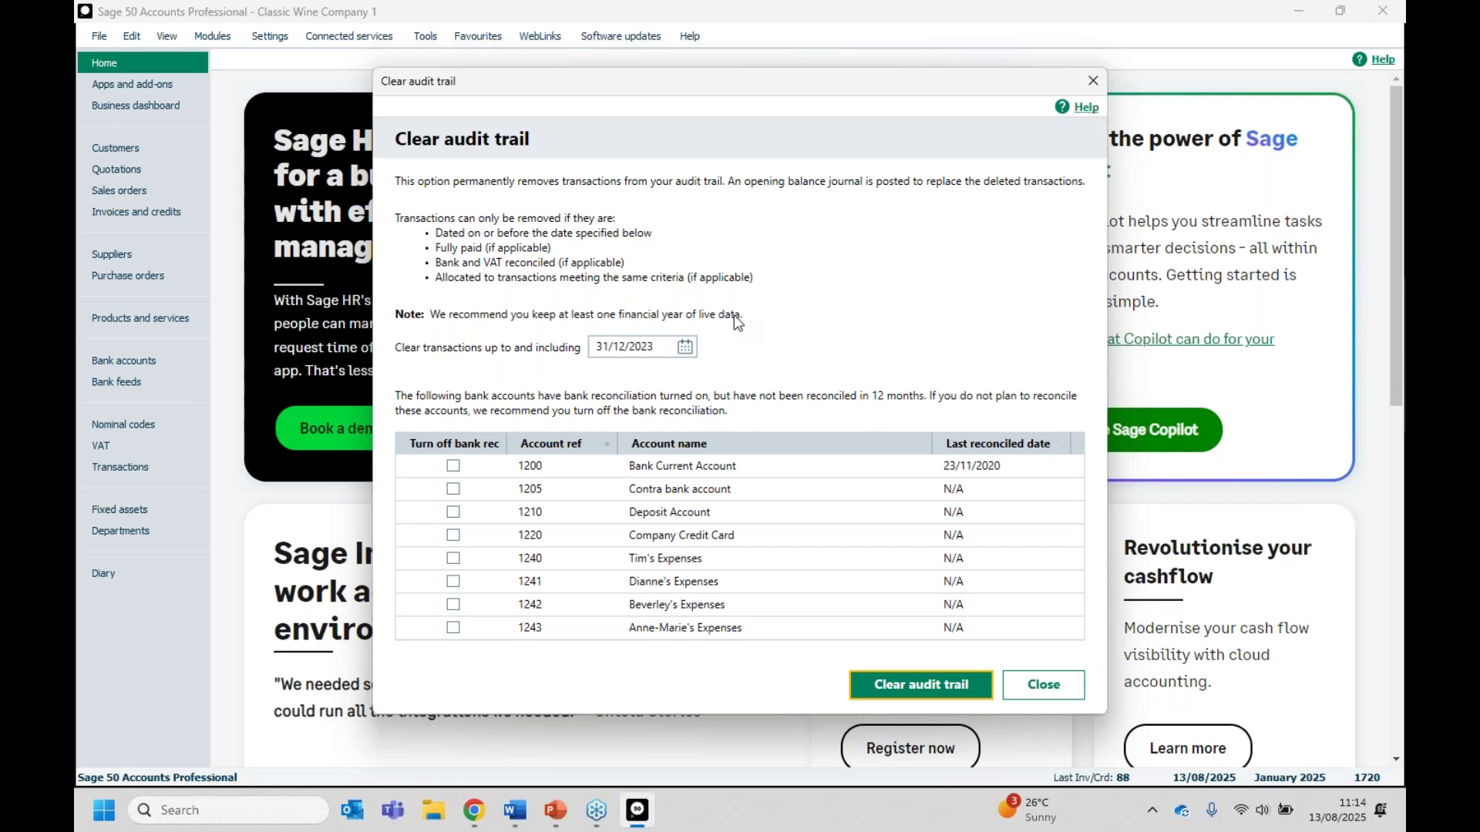
click(686, 347)
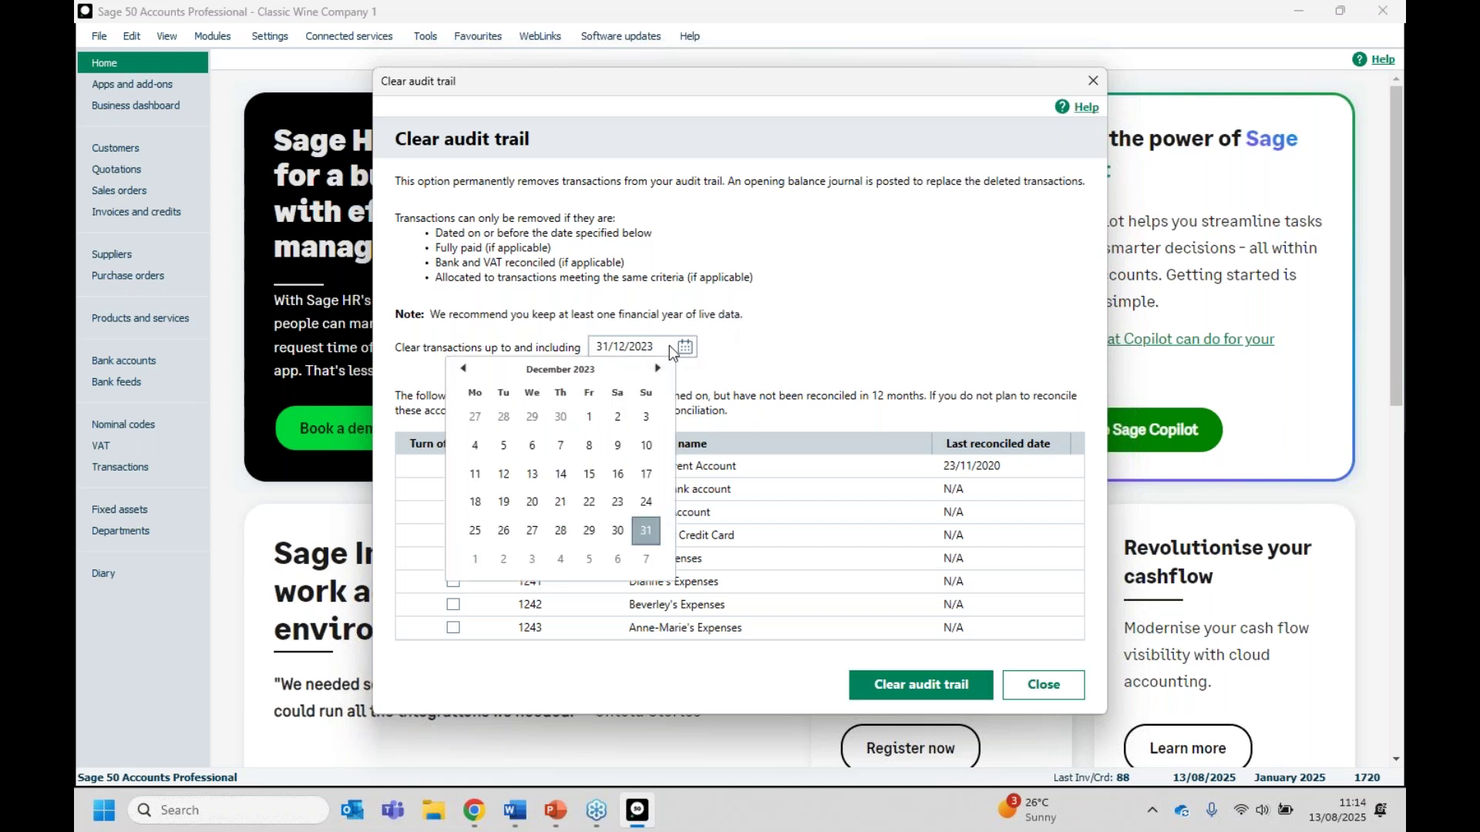
click(669, 345)
drag(654, 346, 644, 346)
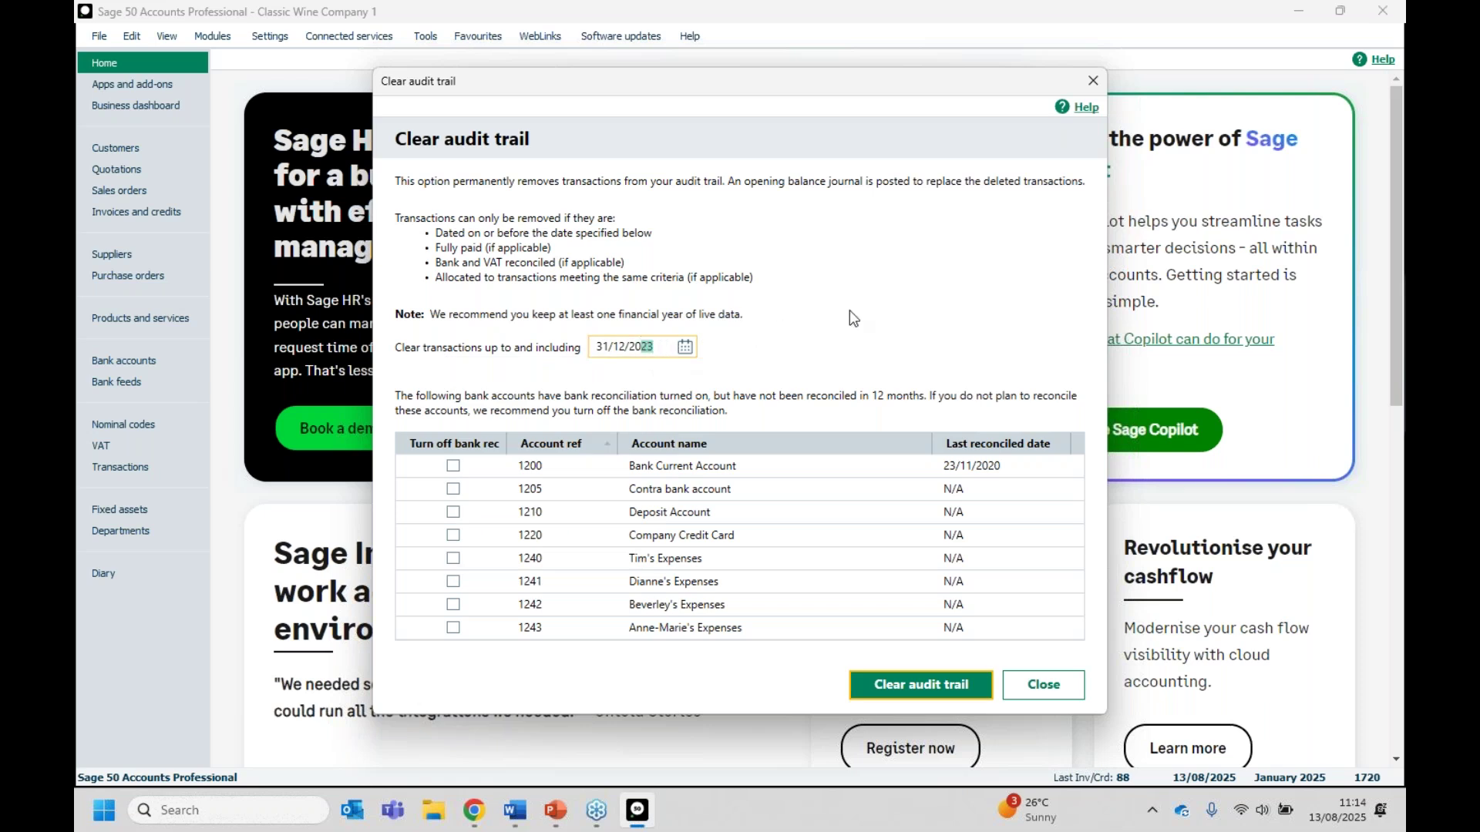
text(20)
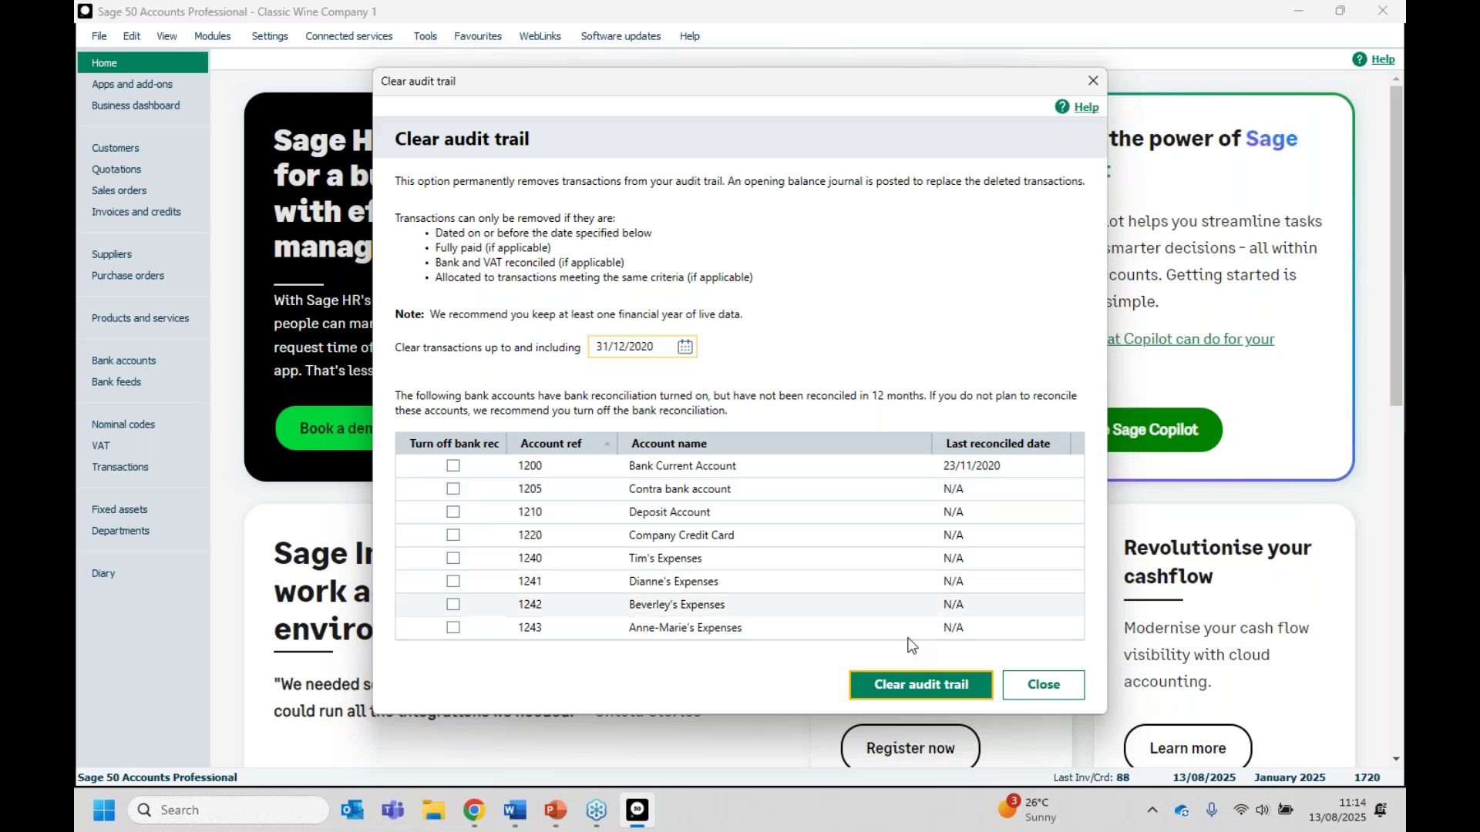
Step: Run the audit trail clearance, backing up the data files to the suggested filename and location as part of it
click(915, 689)
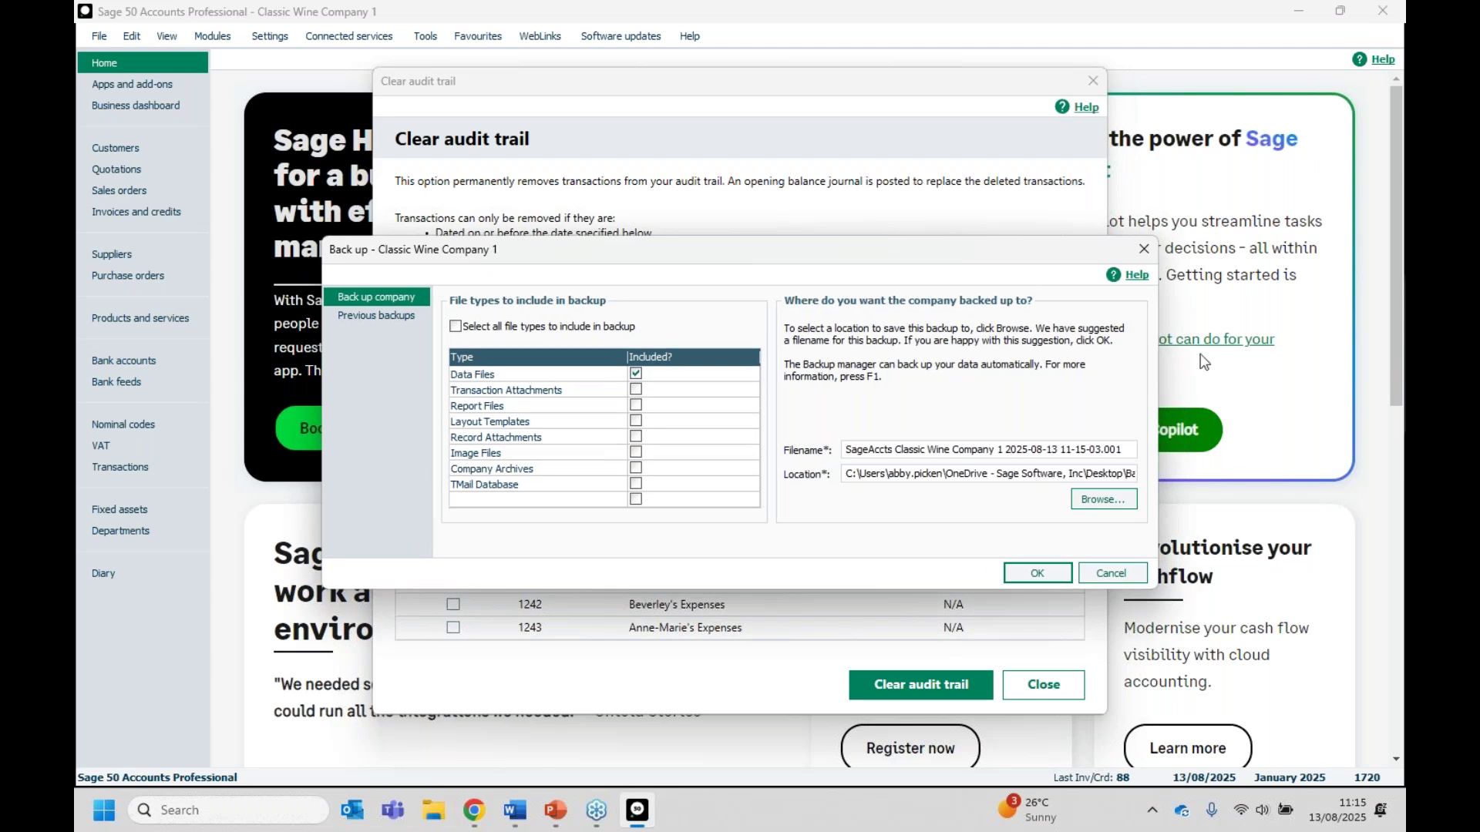
click(1018, 575)
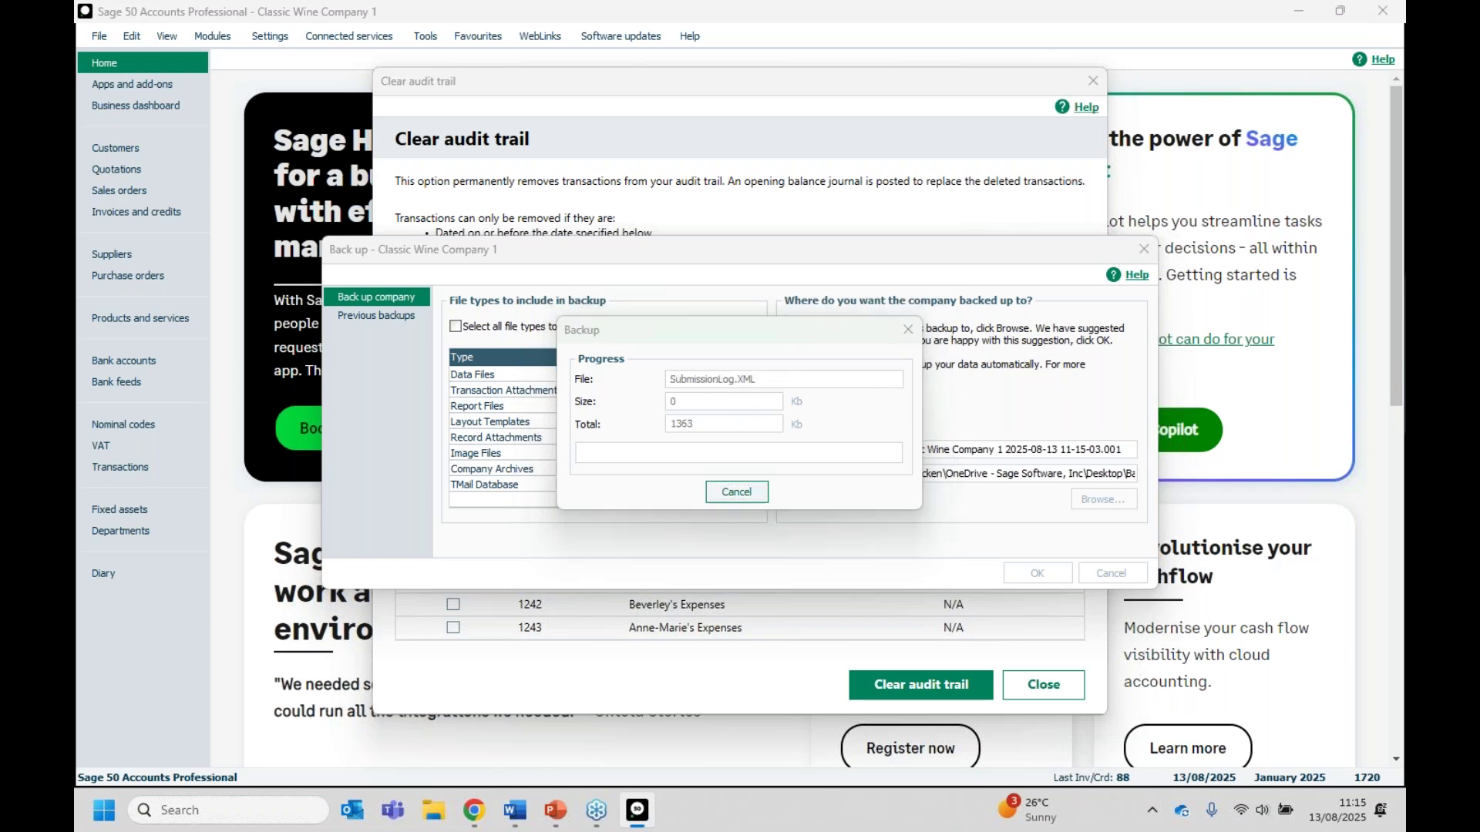
click(803, 463)
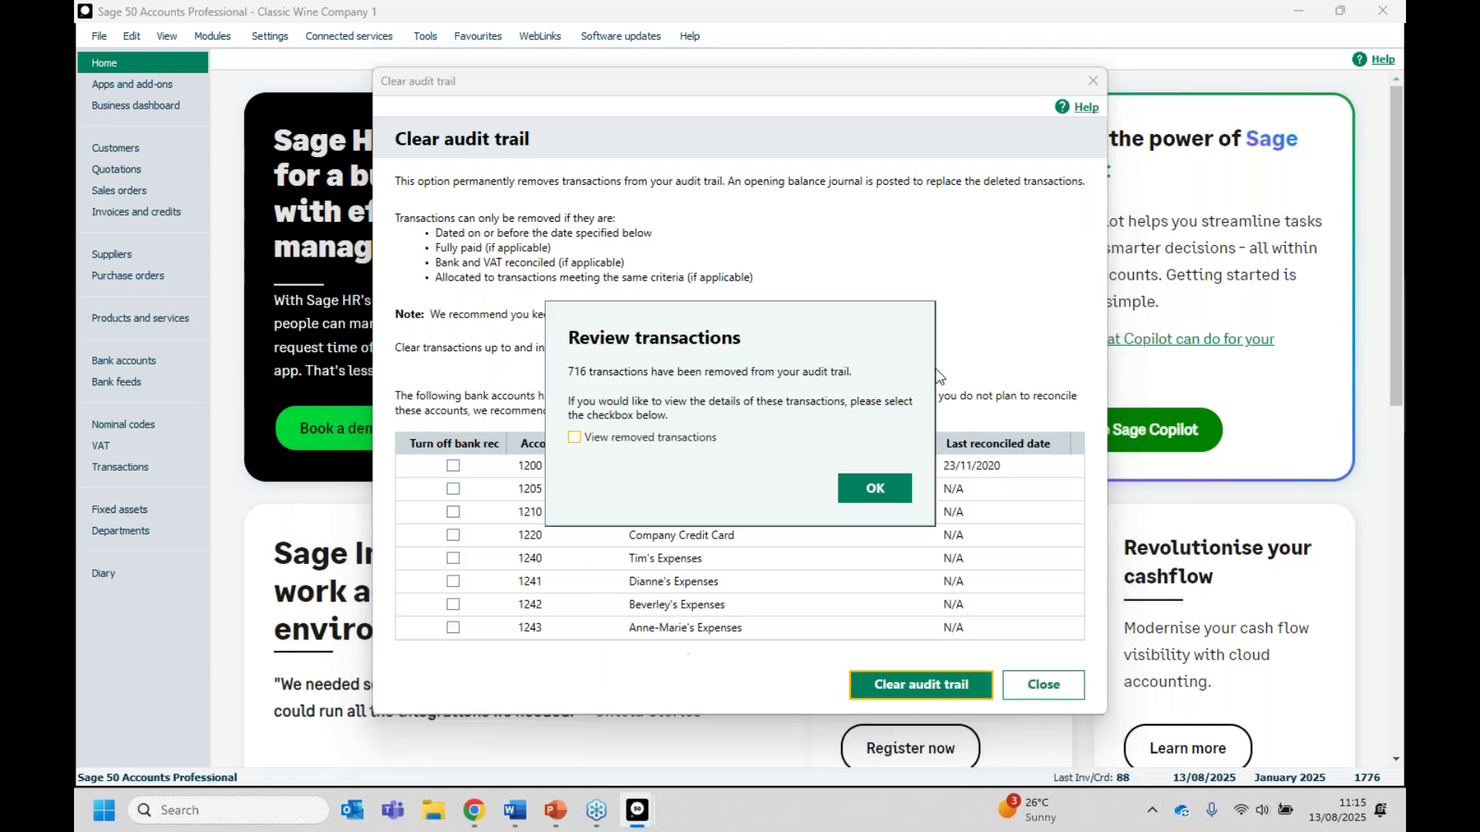
Step: View the removed transactions in the Audit Trail Historic List report and close the audit trail clearance
click(577, 441)
click(864, 482)
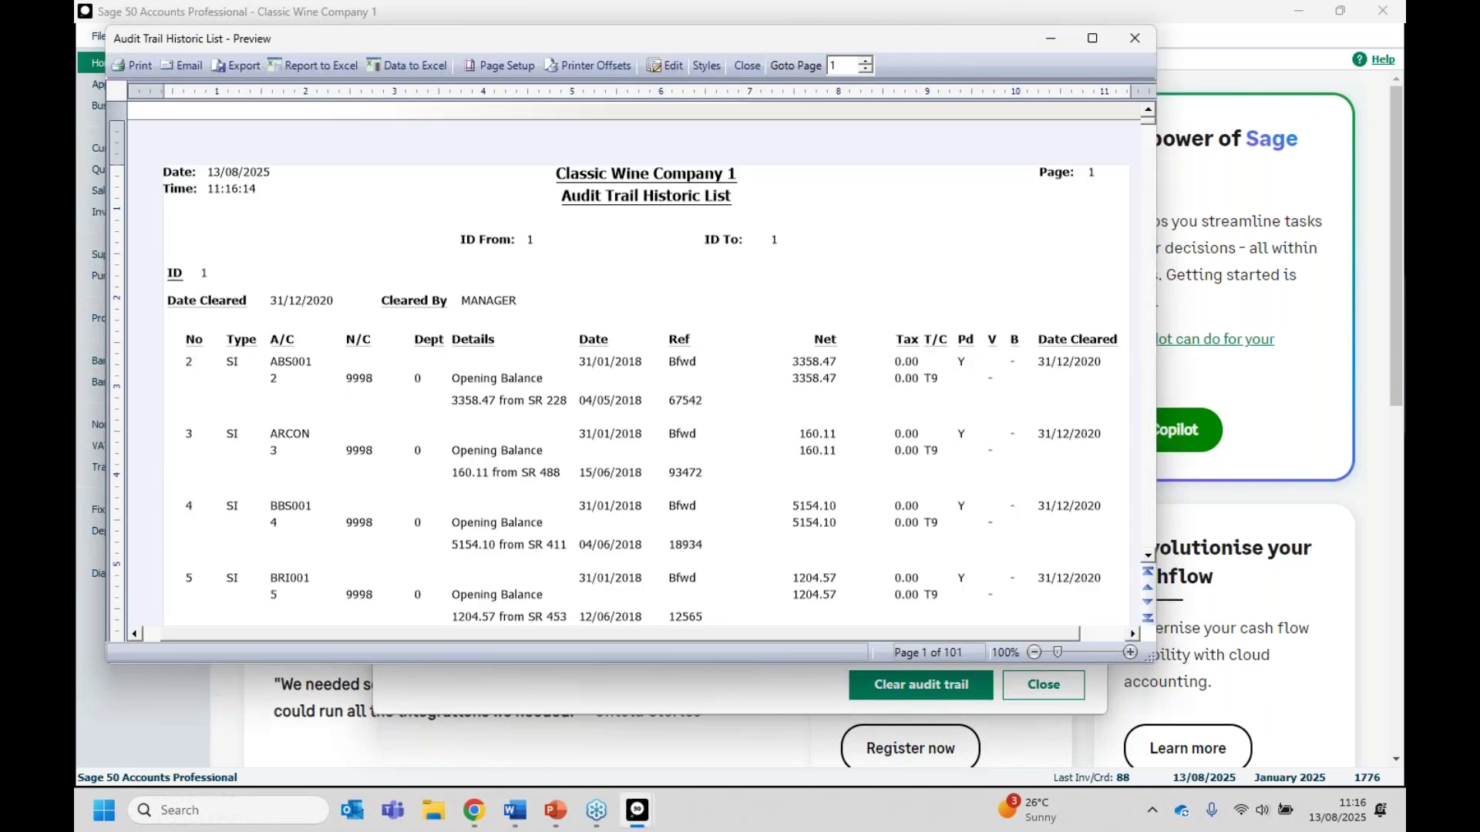
drag(1148, 116, 1152, 299)
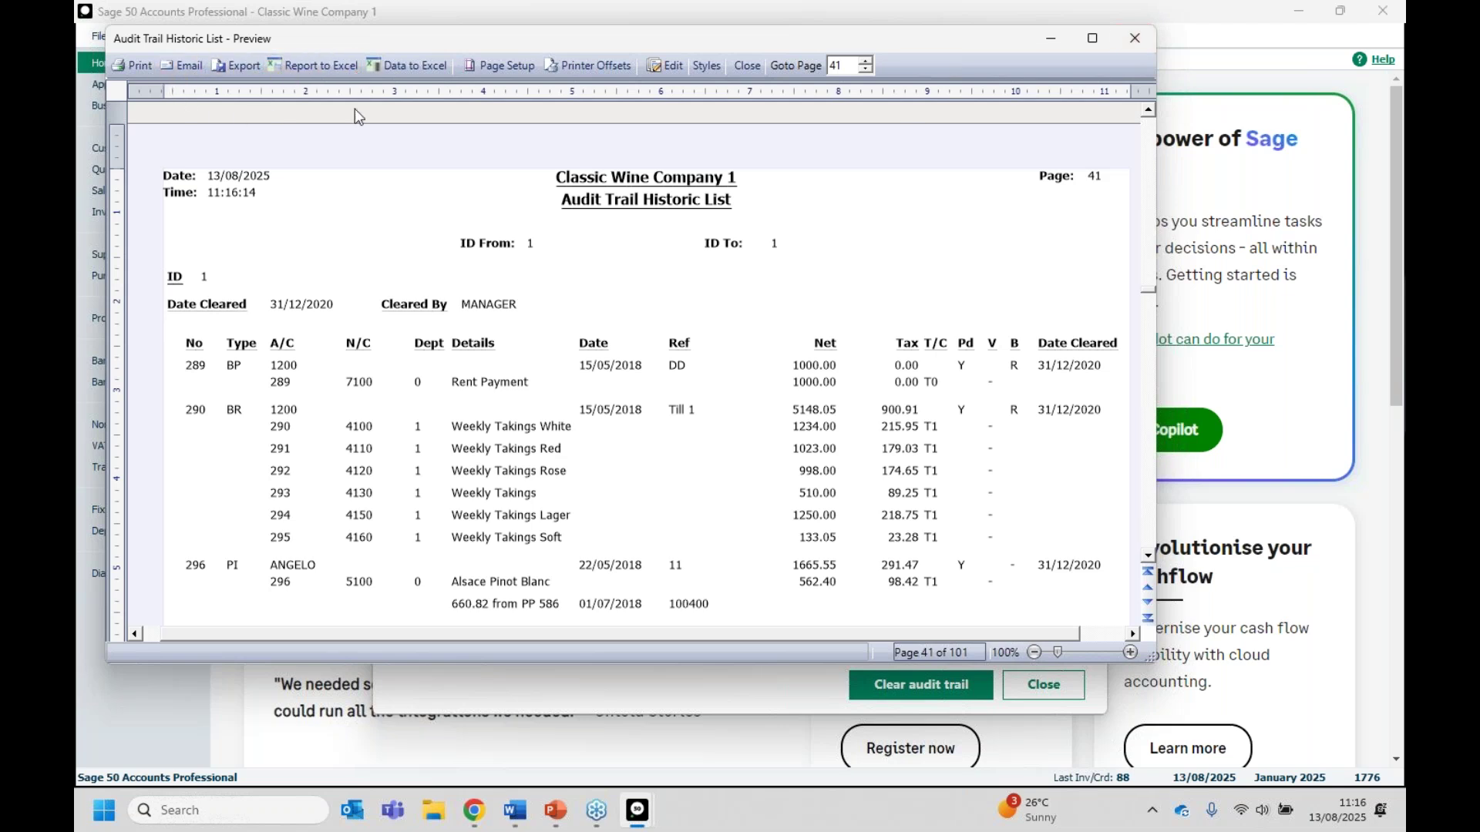
click(1134, 39)
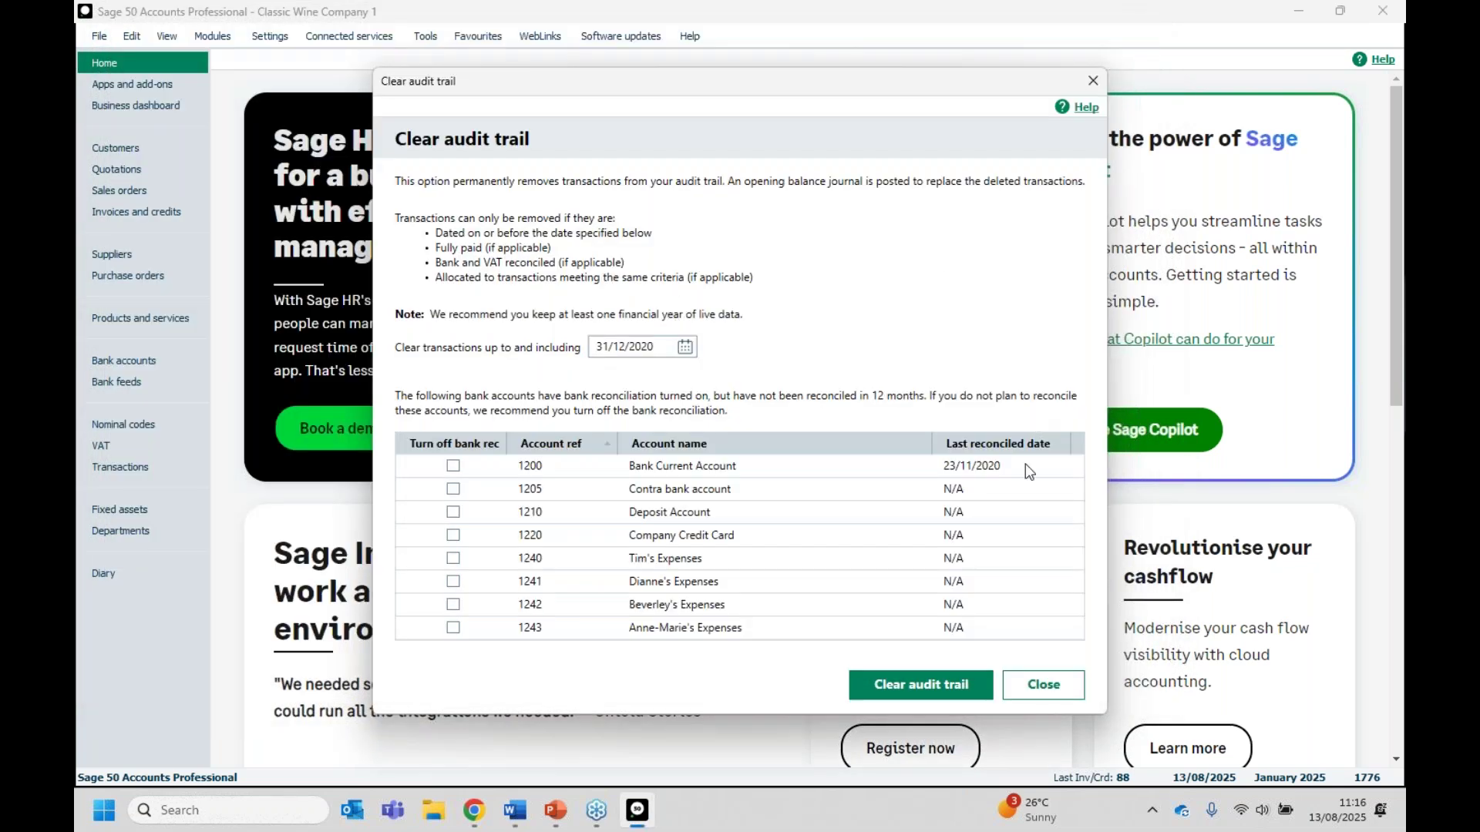
click(1042, 693)
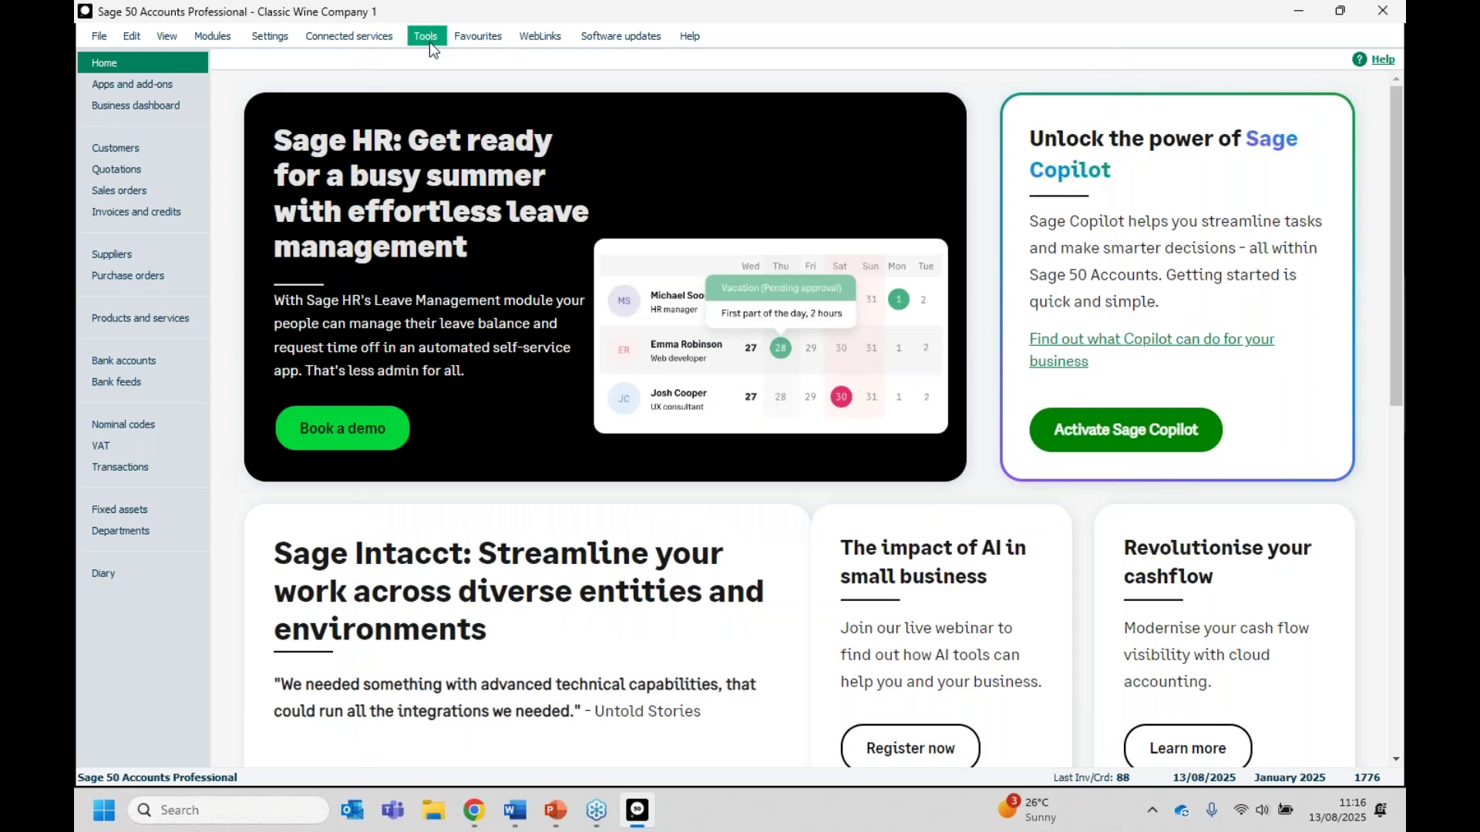
Step: Check the Data Information figures and the Clear Audit Trail Date in the program's About details
click(690, 36)
click(717, 108)
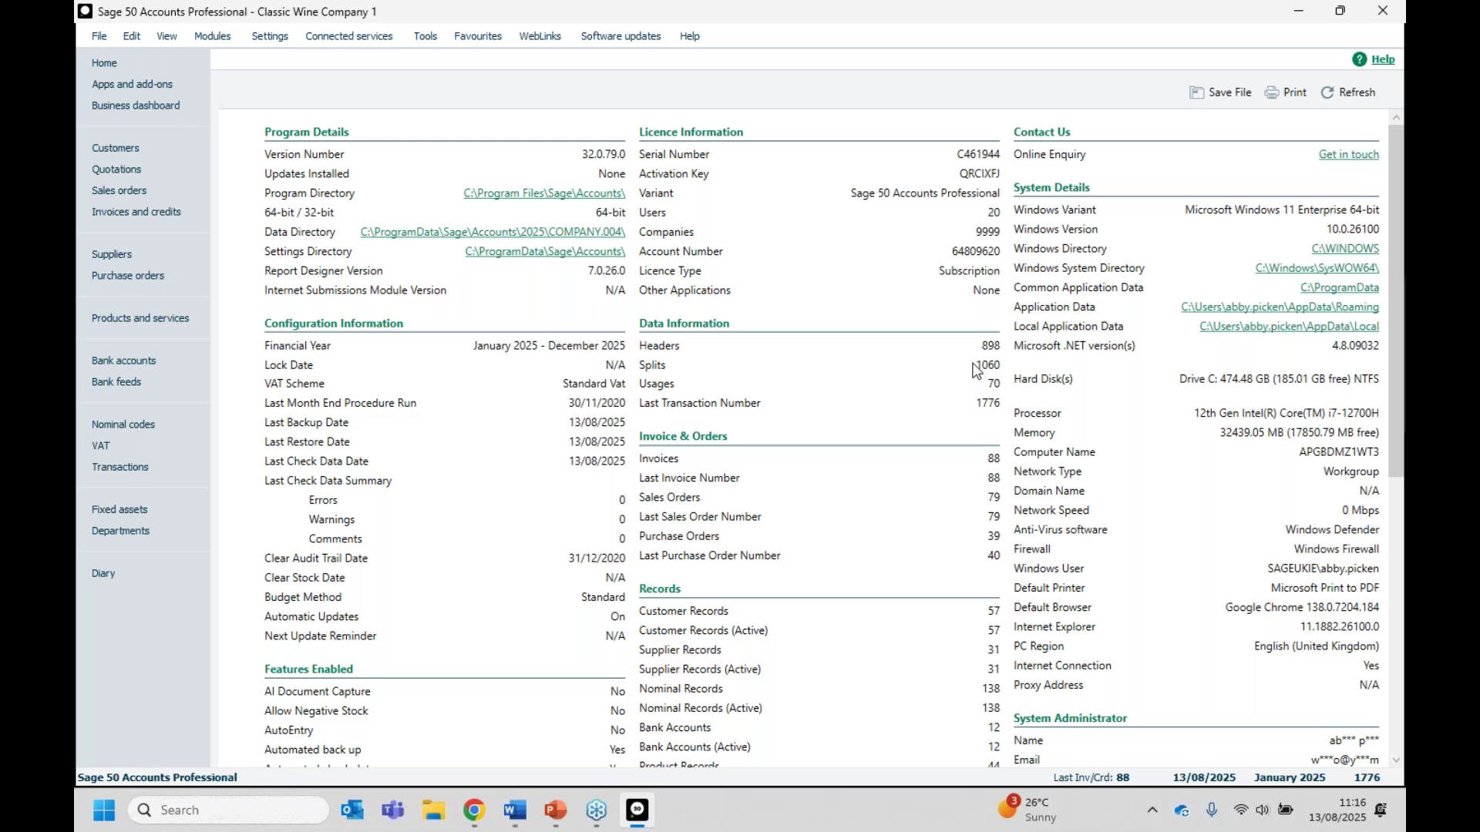
click(135, 148)
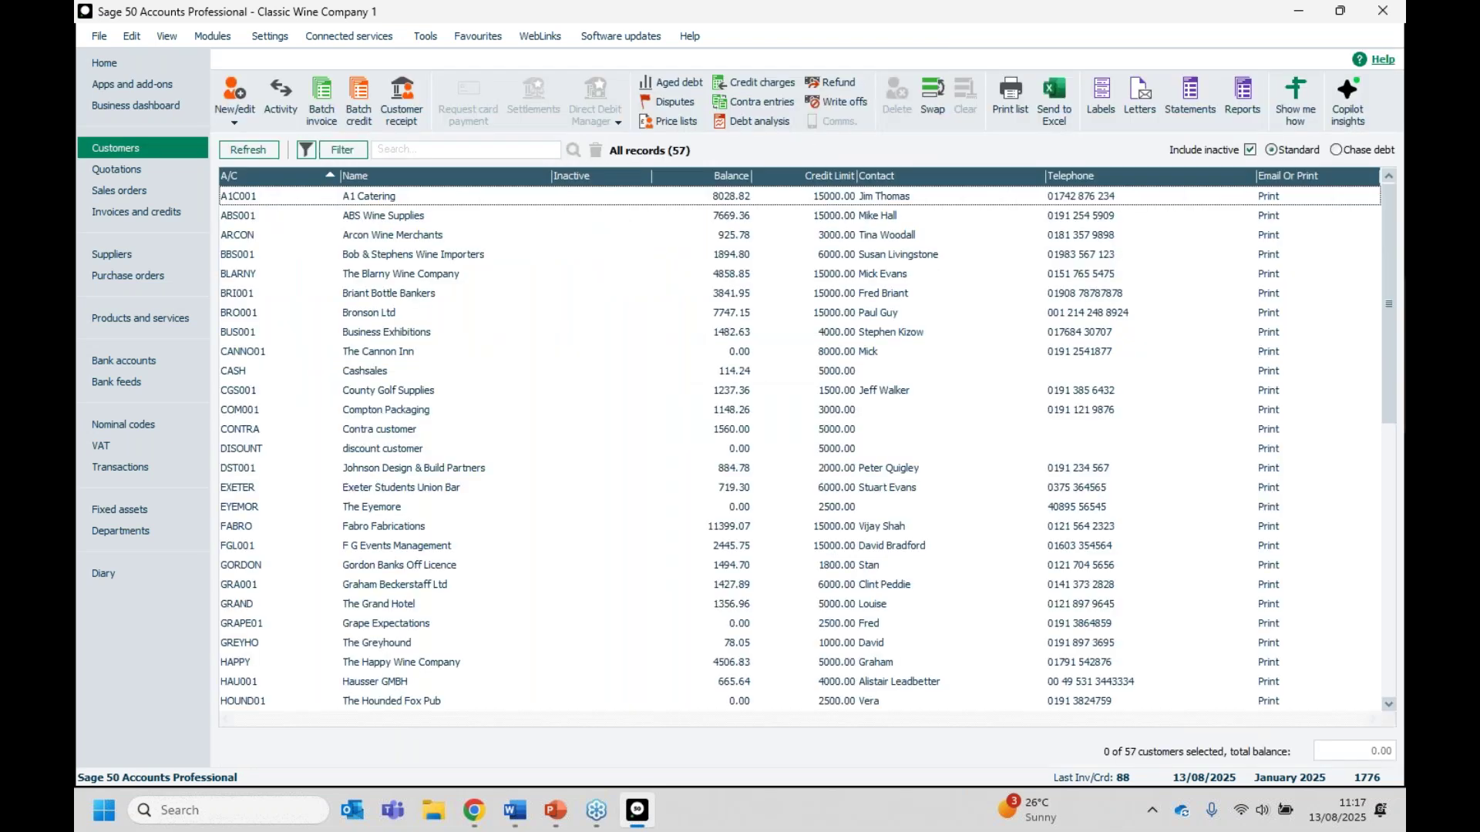
click(685, 37)
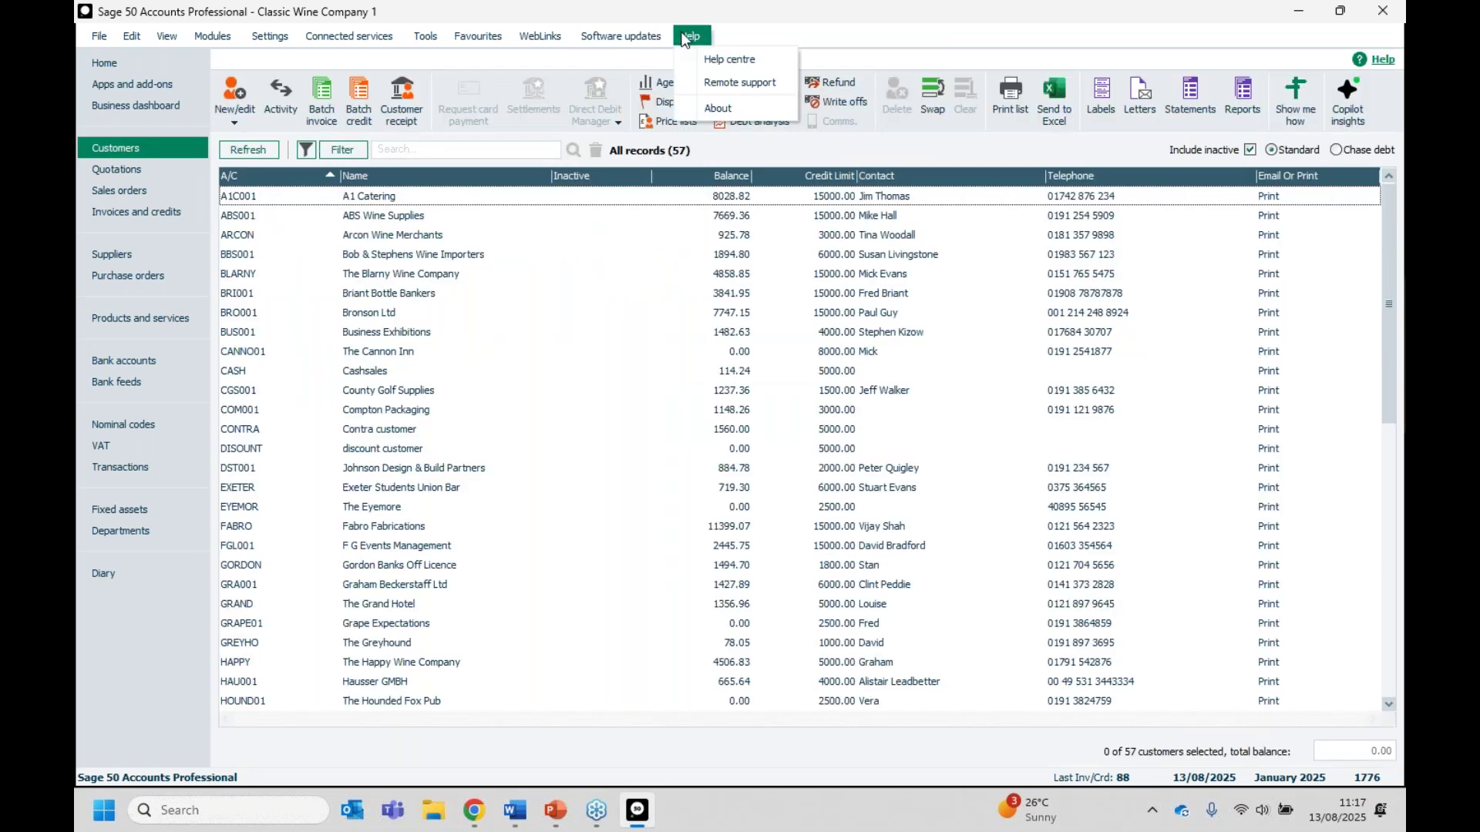
click(696, 114)
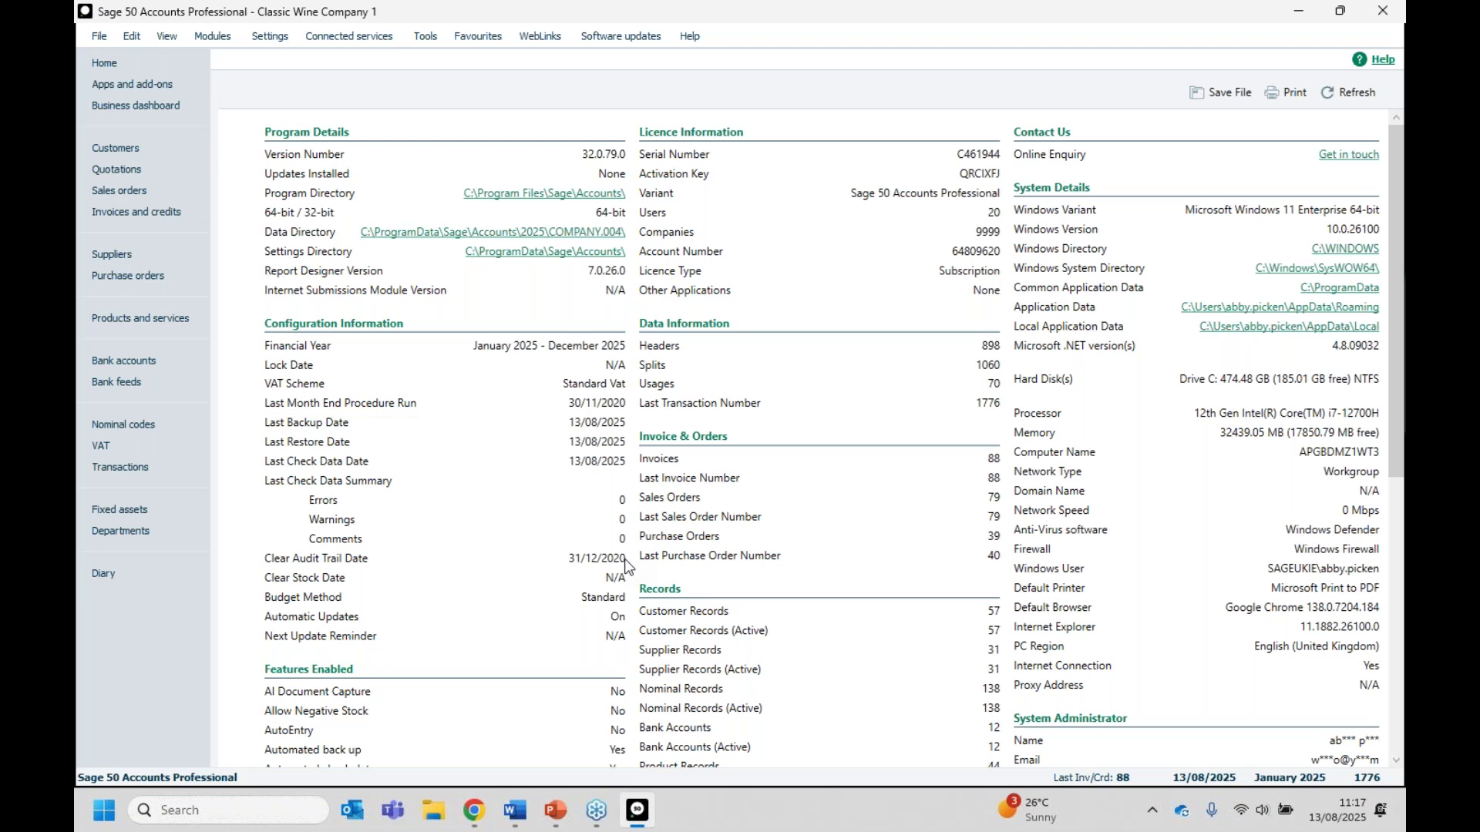
Step: Search the customer records for "simpsons", view the Simpsons Restaurant account's activity, and clear the search
click(95, 144)
click(395, 150)
text(simpsons)
key(Return)
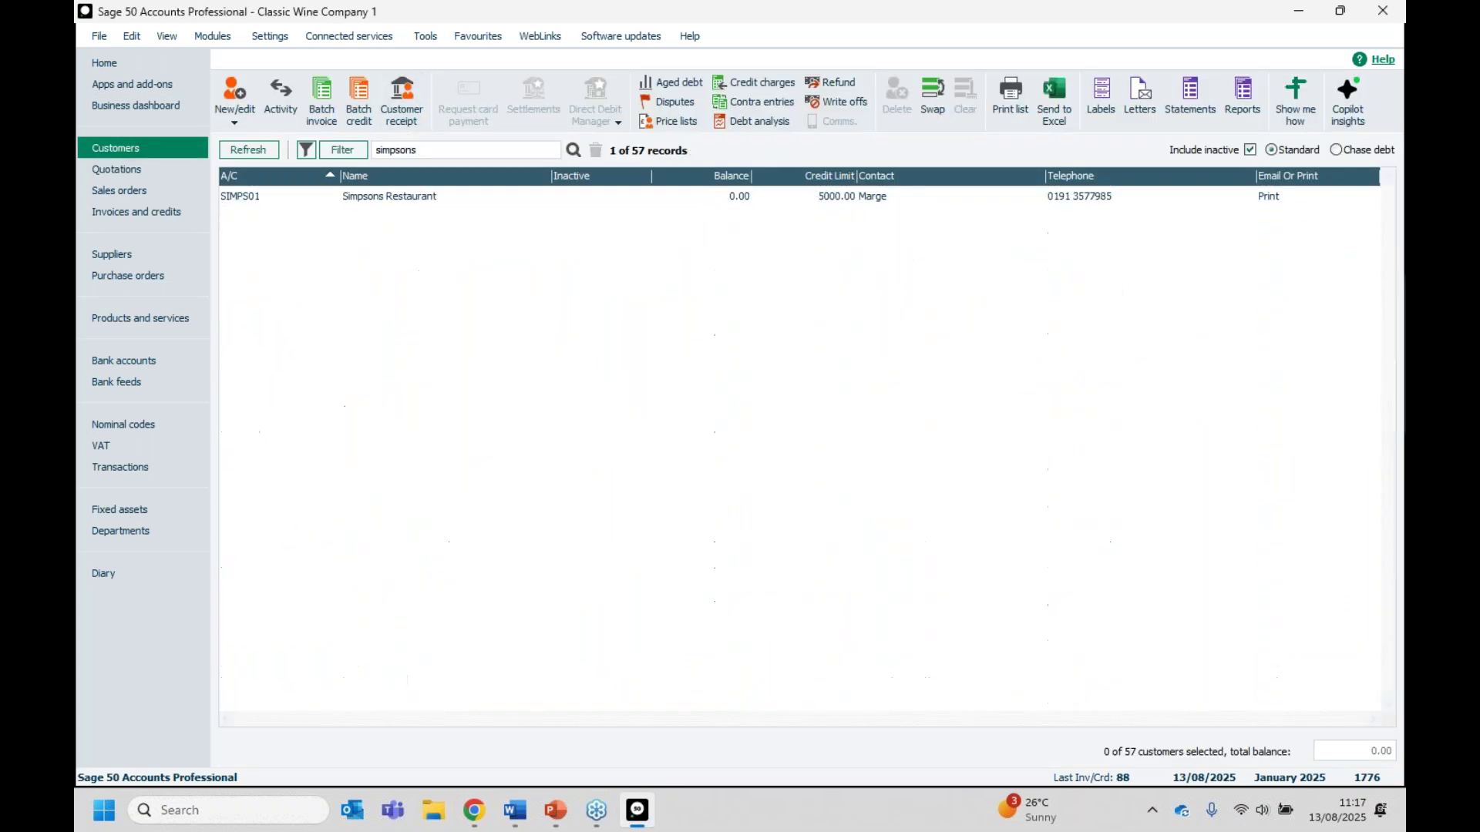
click(390, 199)
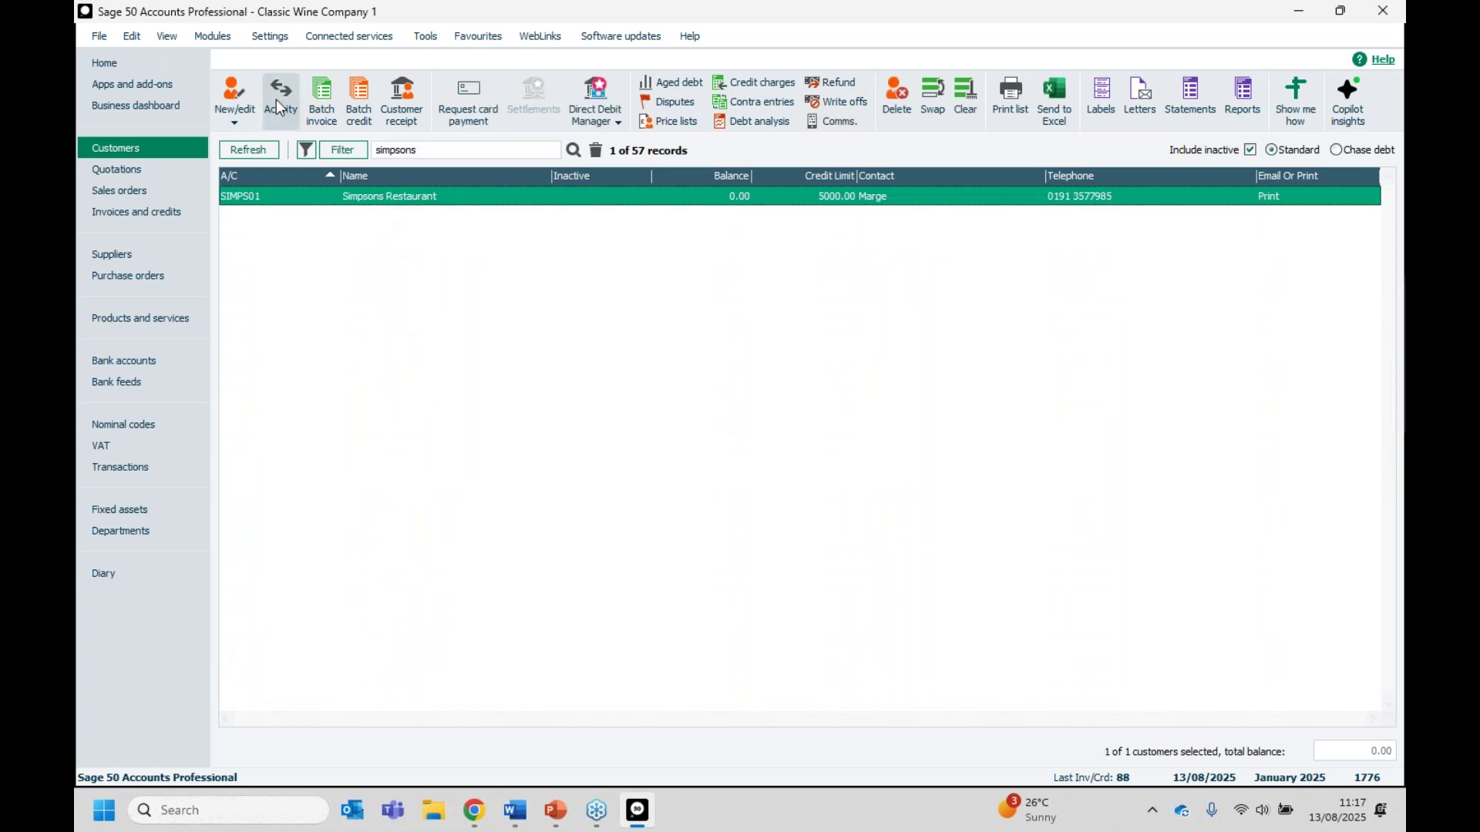
click(279, 102)
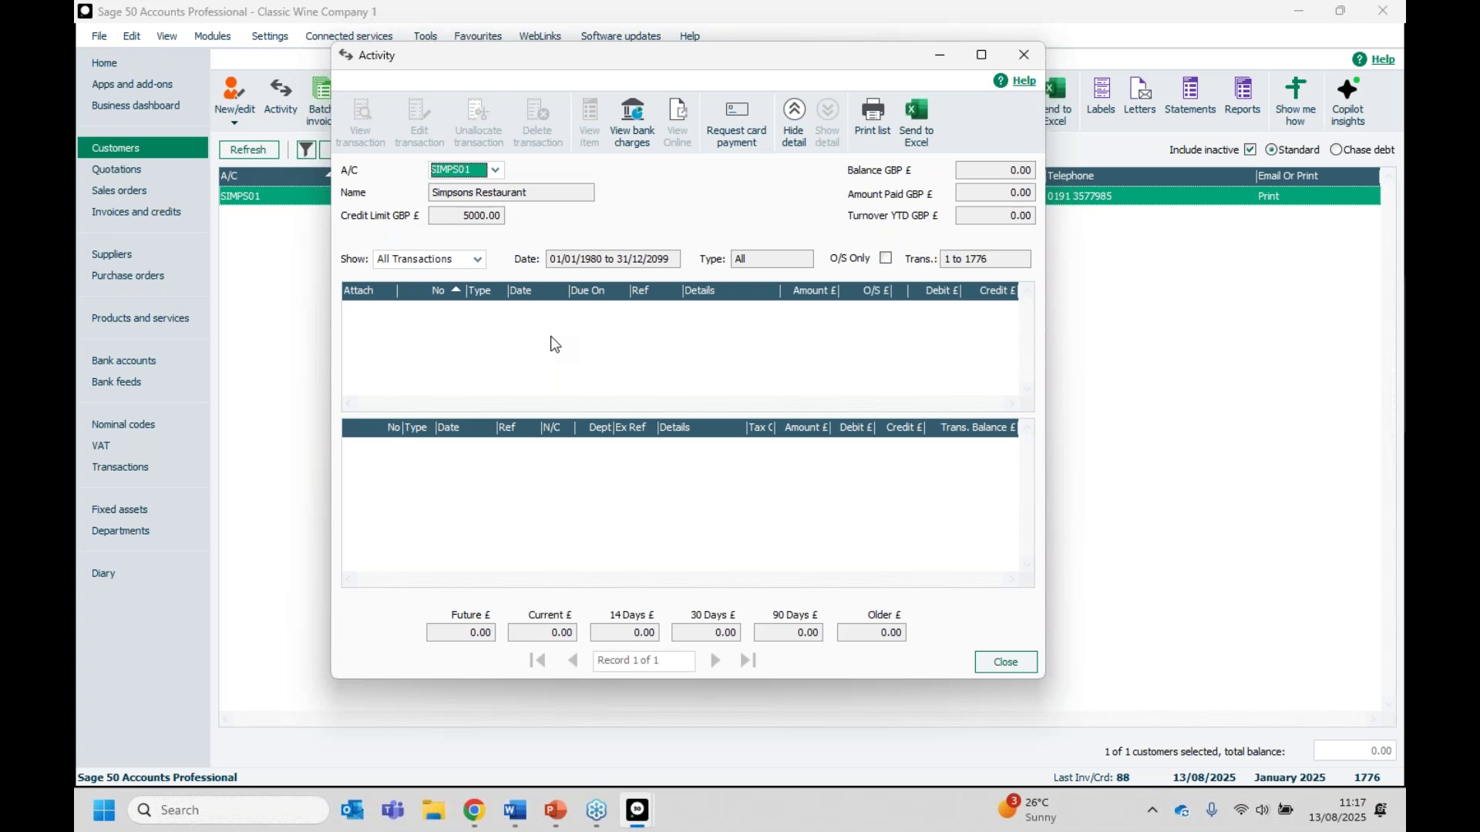
click(1028, 661)
click(597, 152)
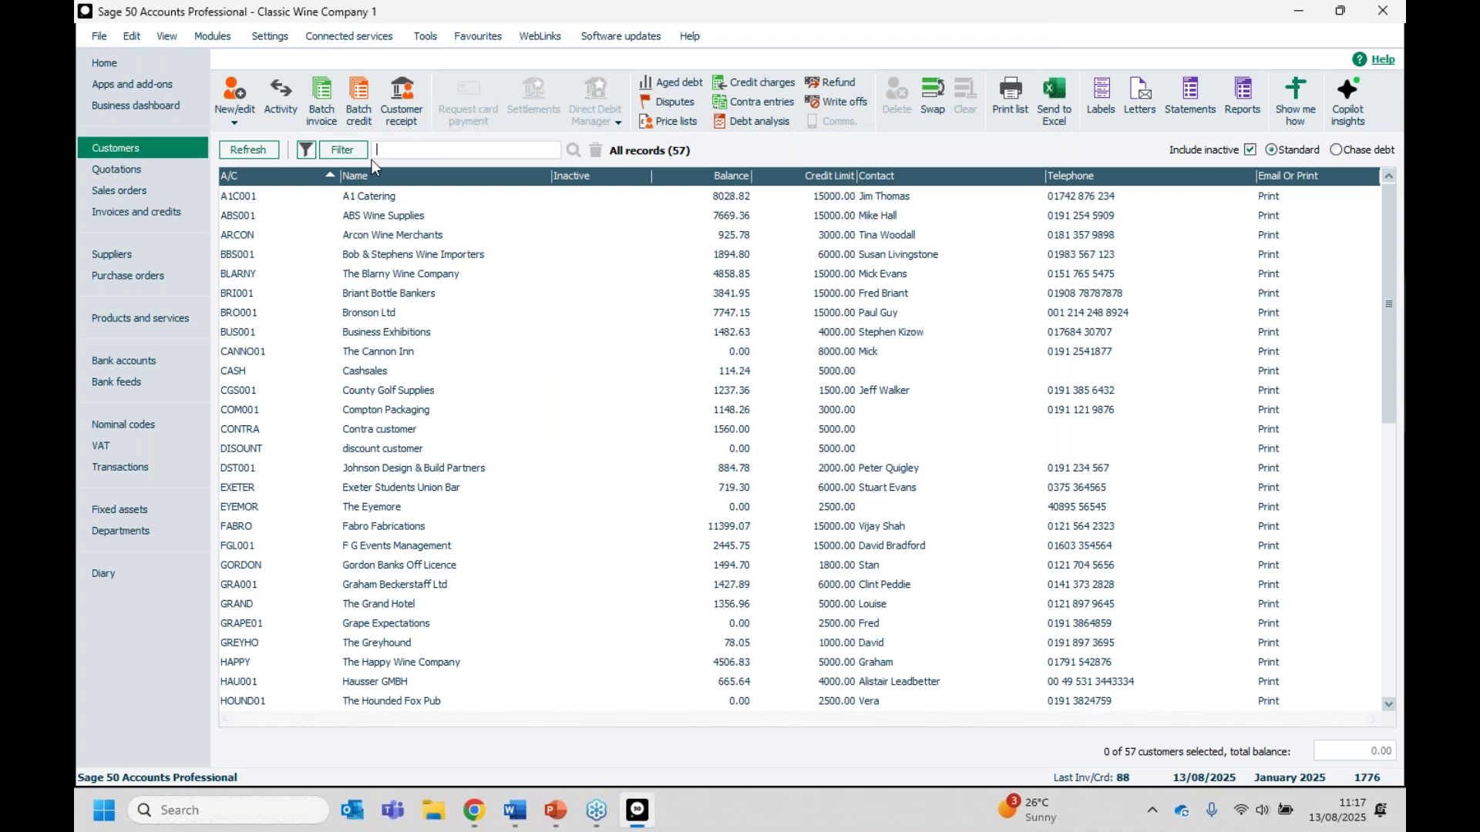
Step: Filter the customer list to records where Balance Is Equal To 0.00
click(330, 151)
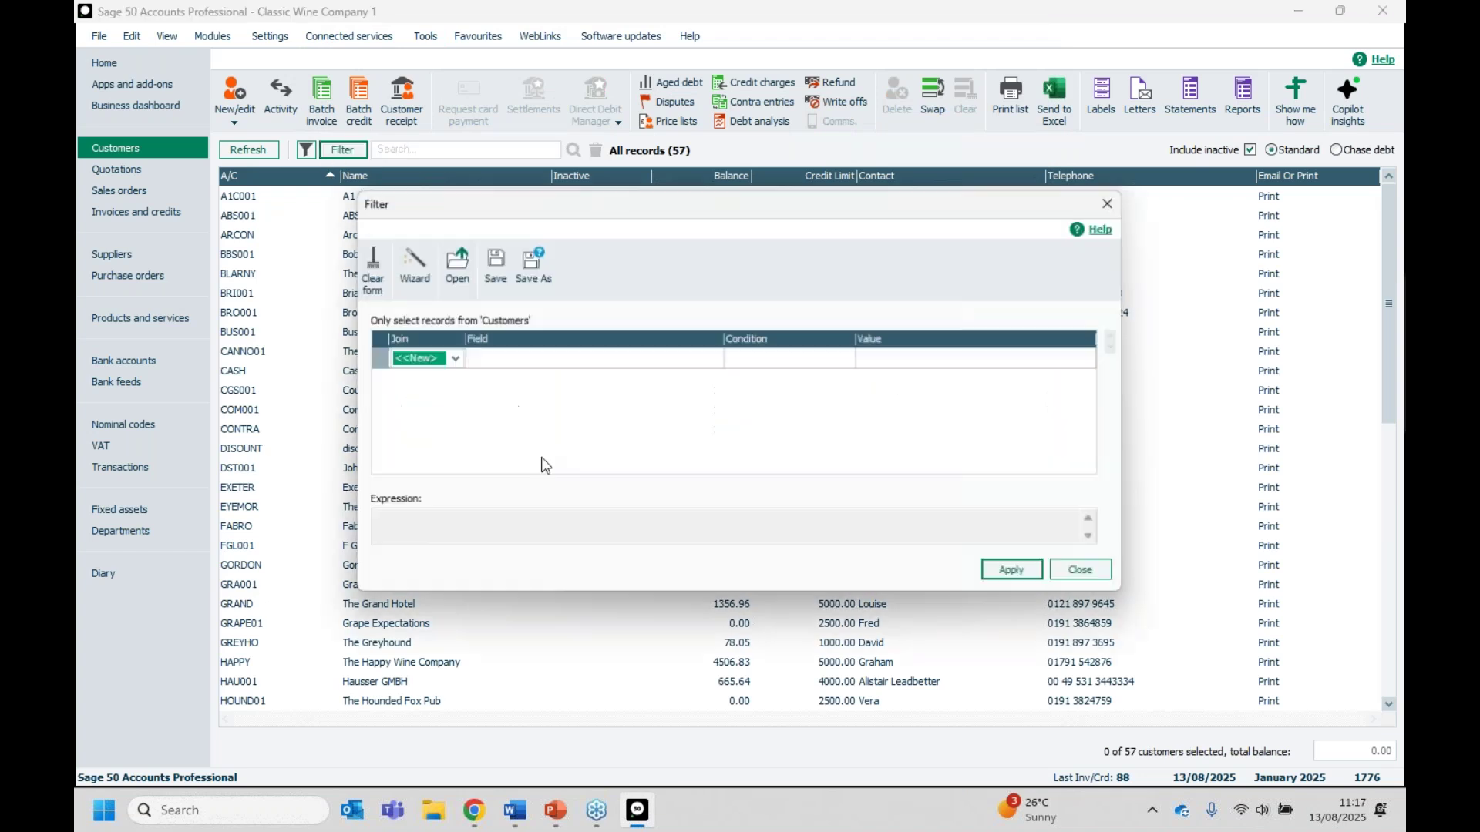
click(453, 359)
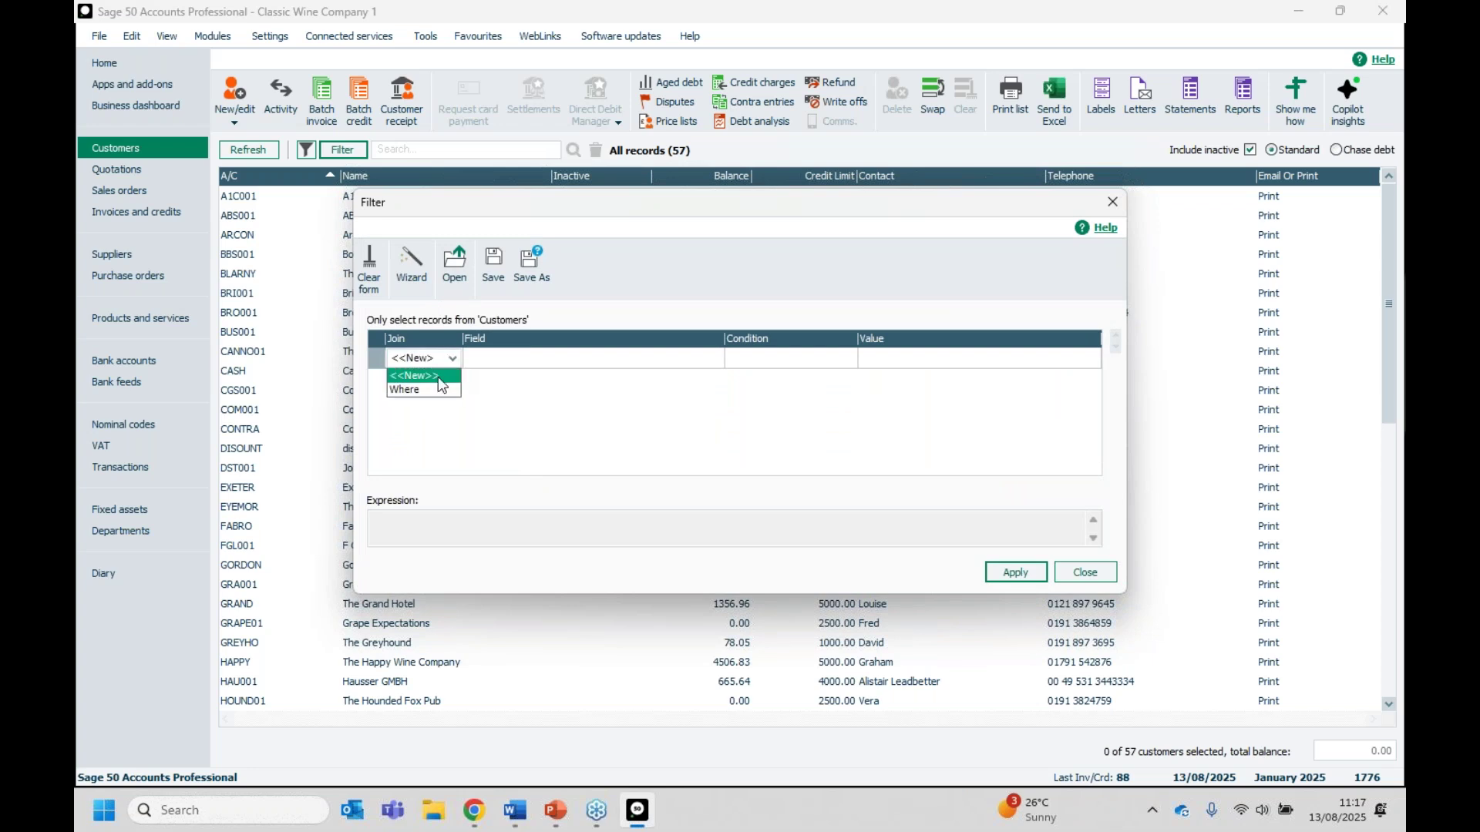
click(416, 391)
click(690, 362)
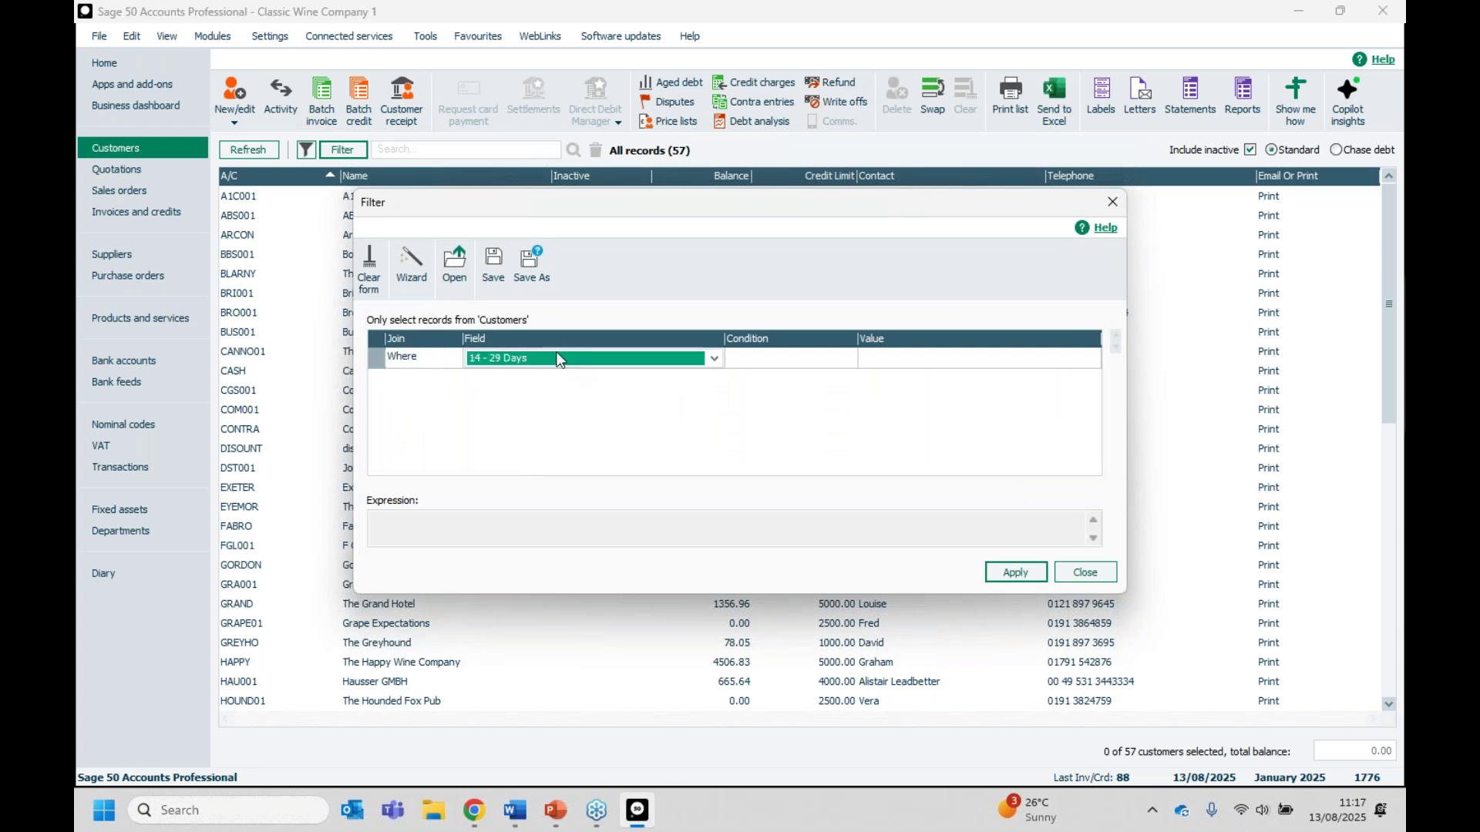
click(716, 359)
scroll(586, 408, down, 3)
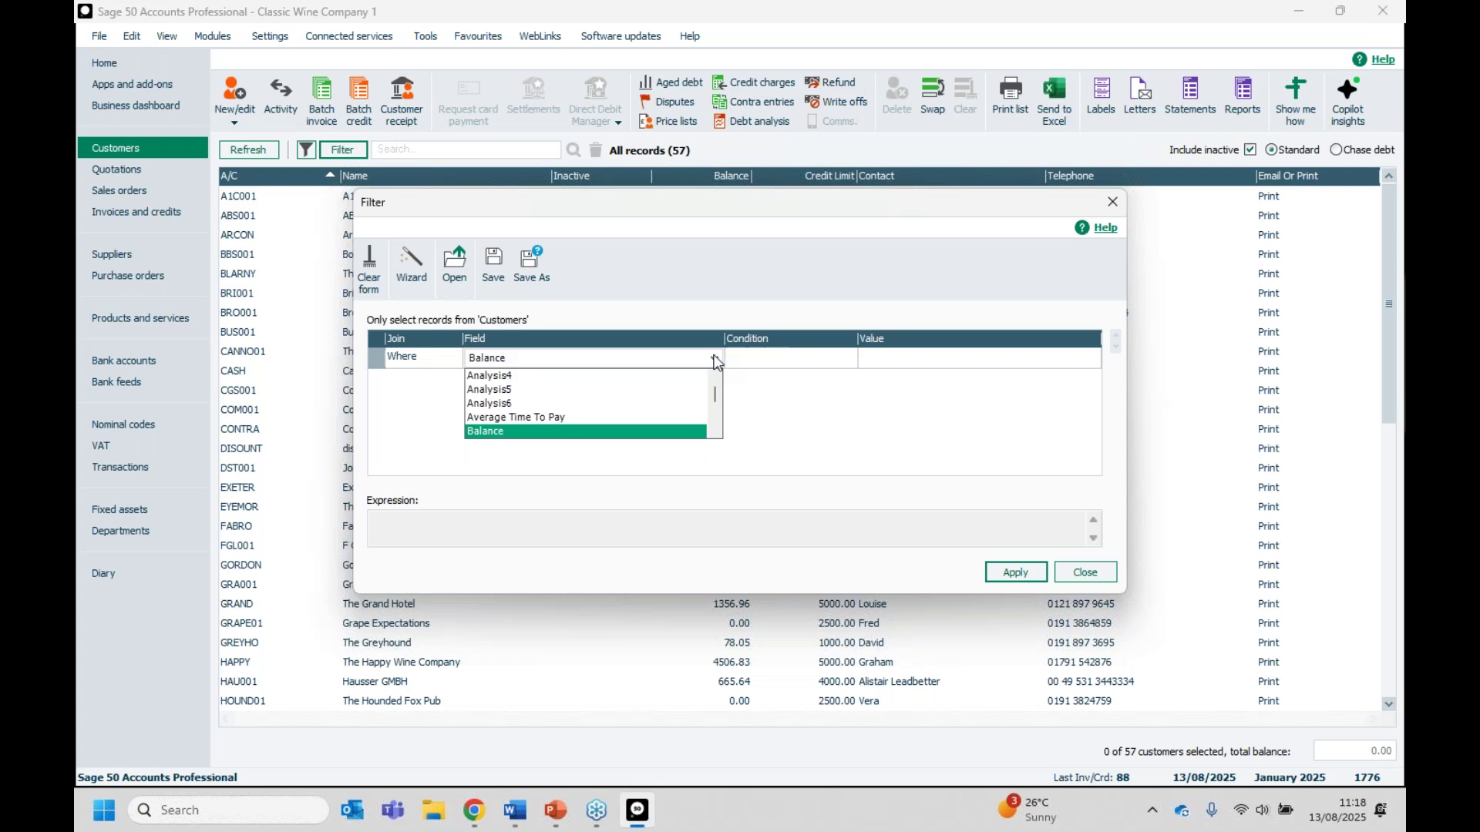
click(563, 424)
click(819, 360)
click(902, 360)
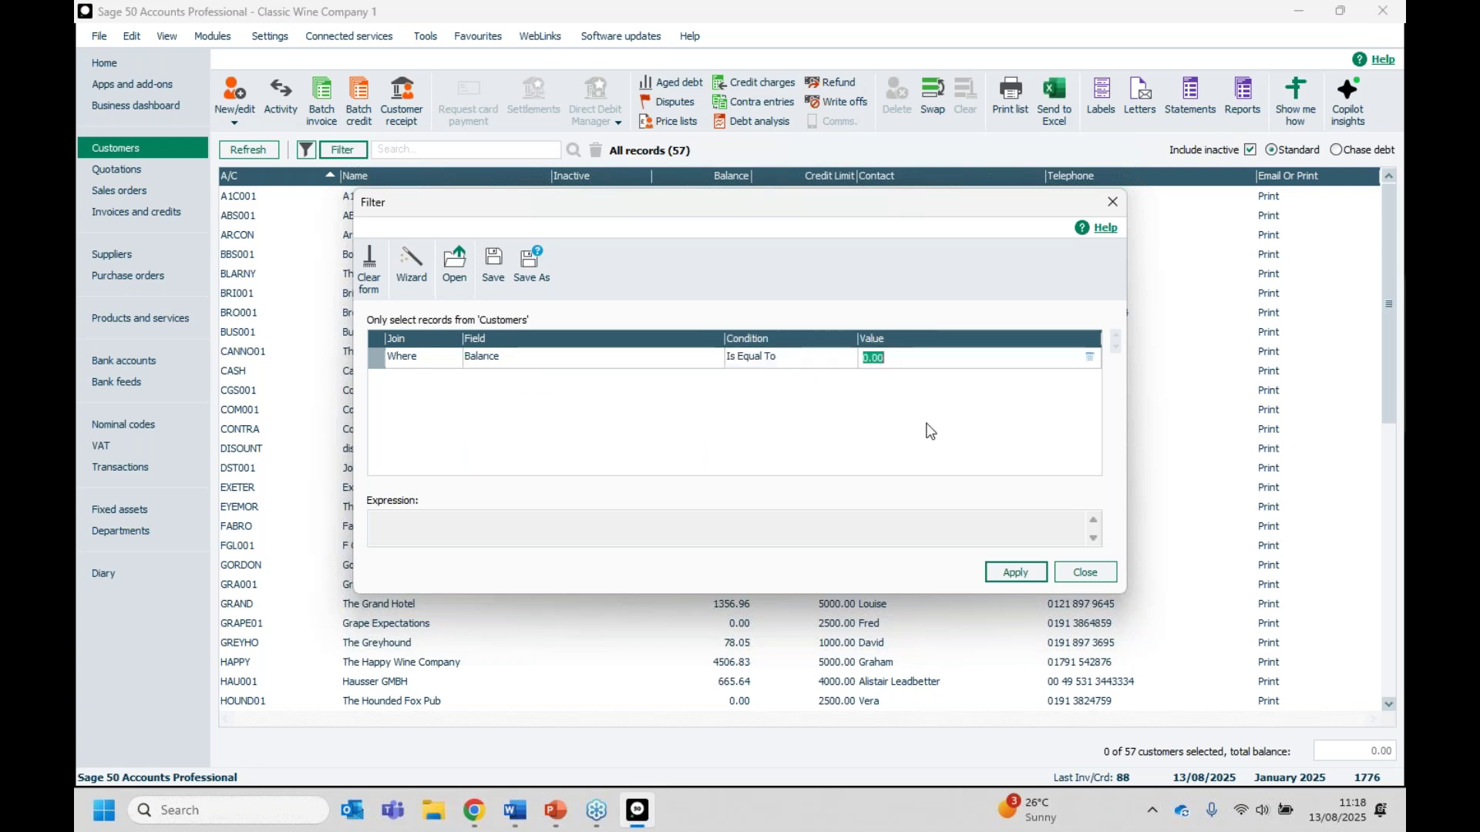
click(1008, 577)
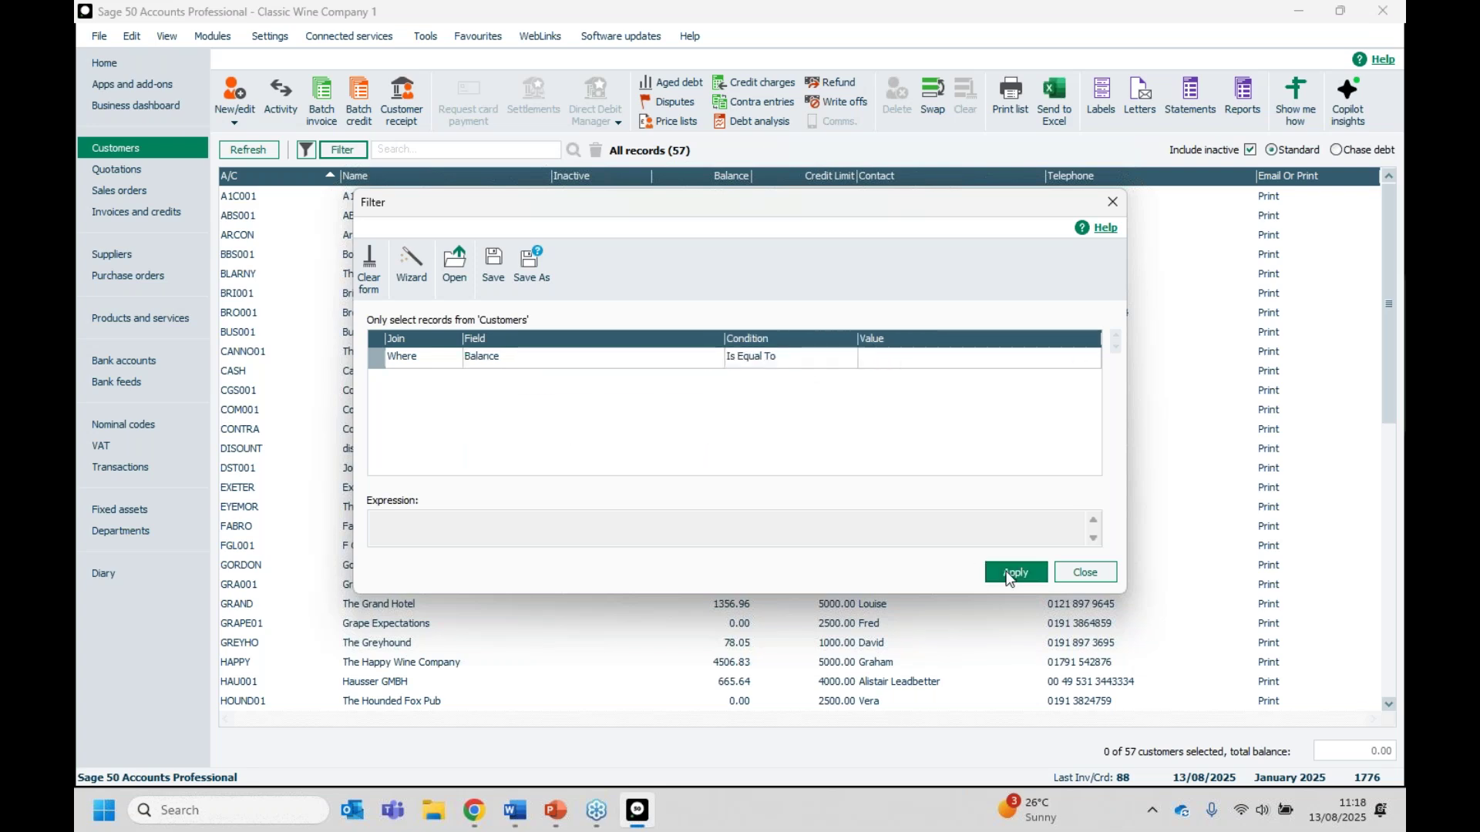
click(1083, 573)
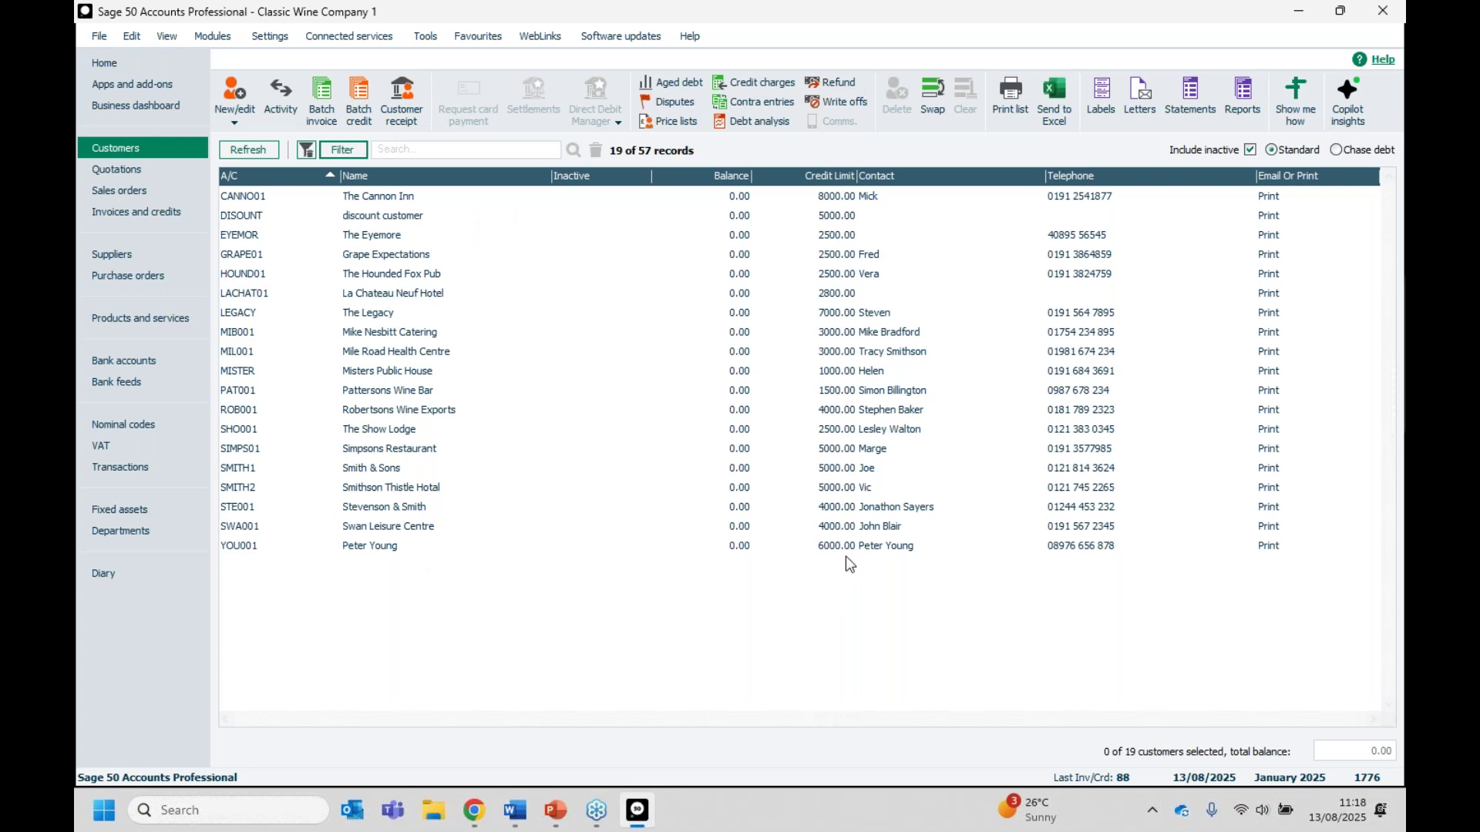
Step: Search the customer reports for "customer activity"
click(1242, 114)
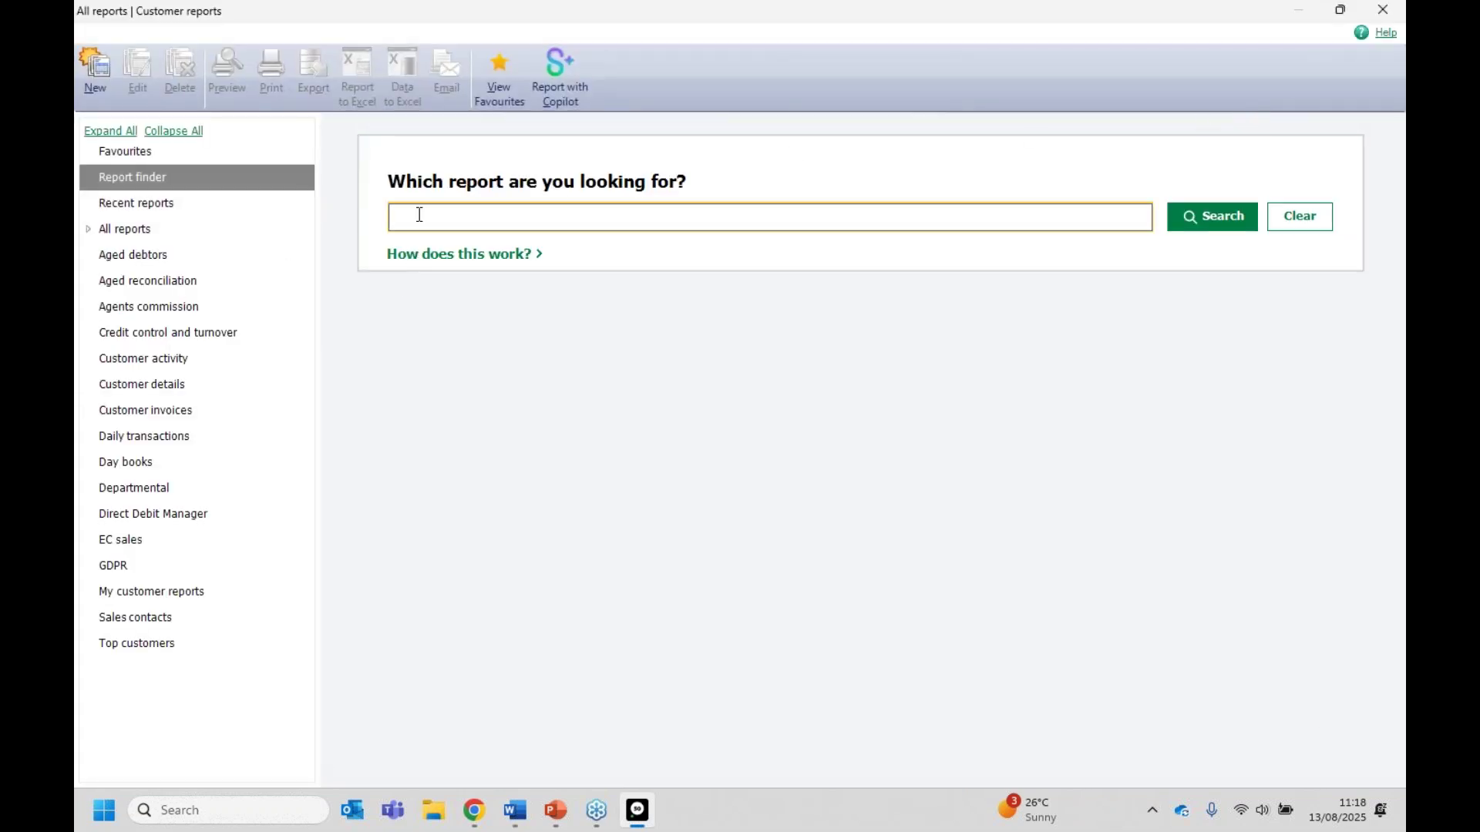
text(customer)
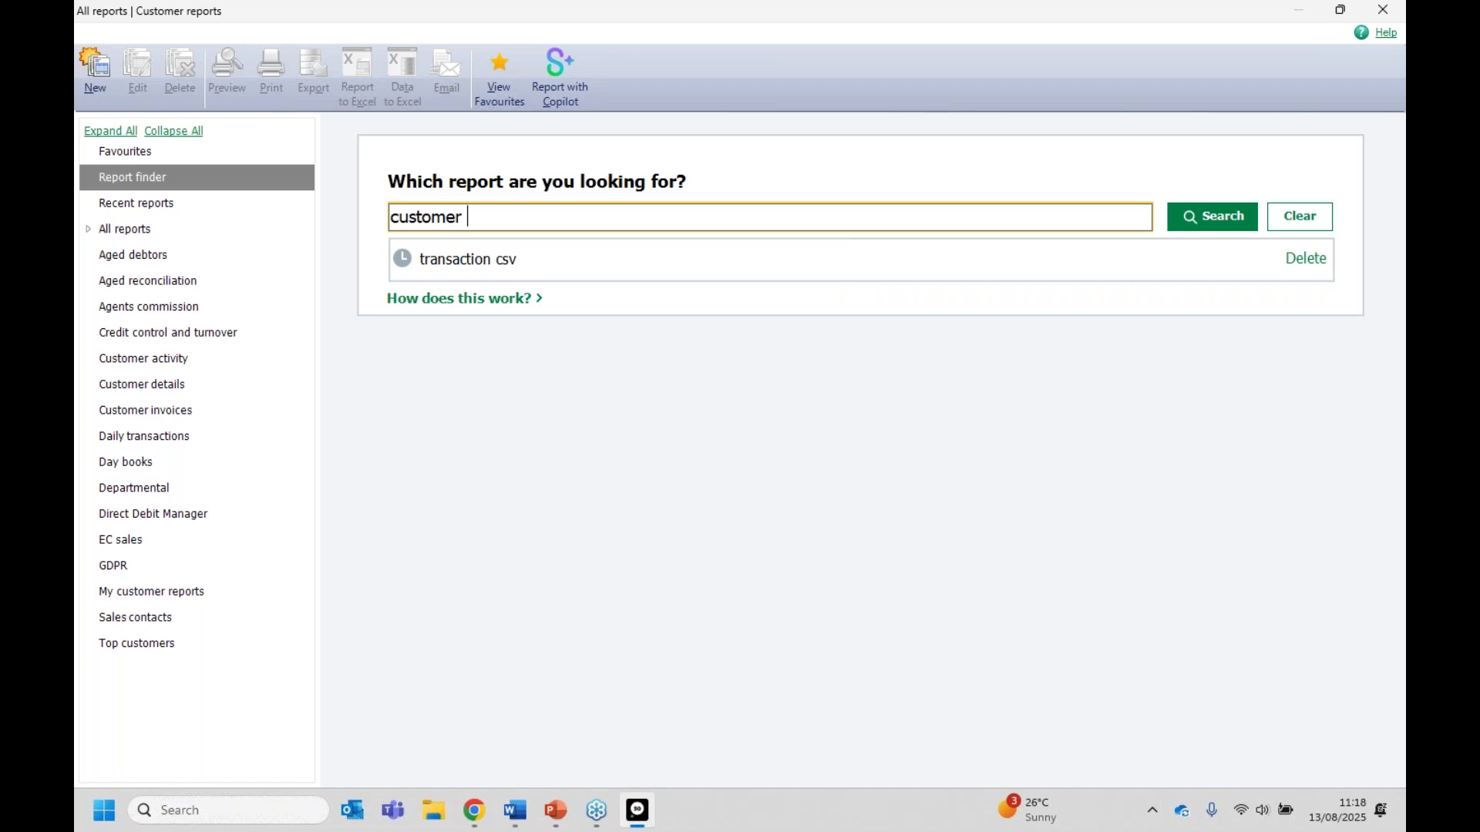
text(activity)
key(Return)
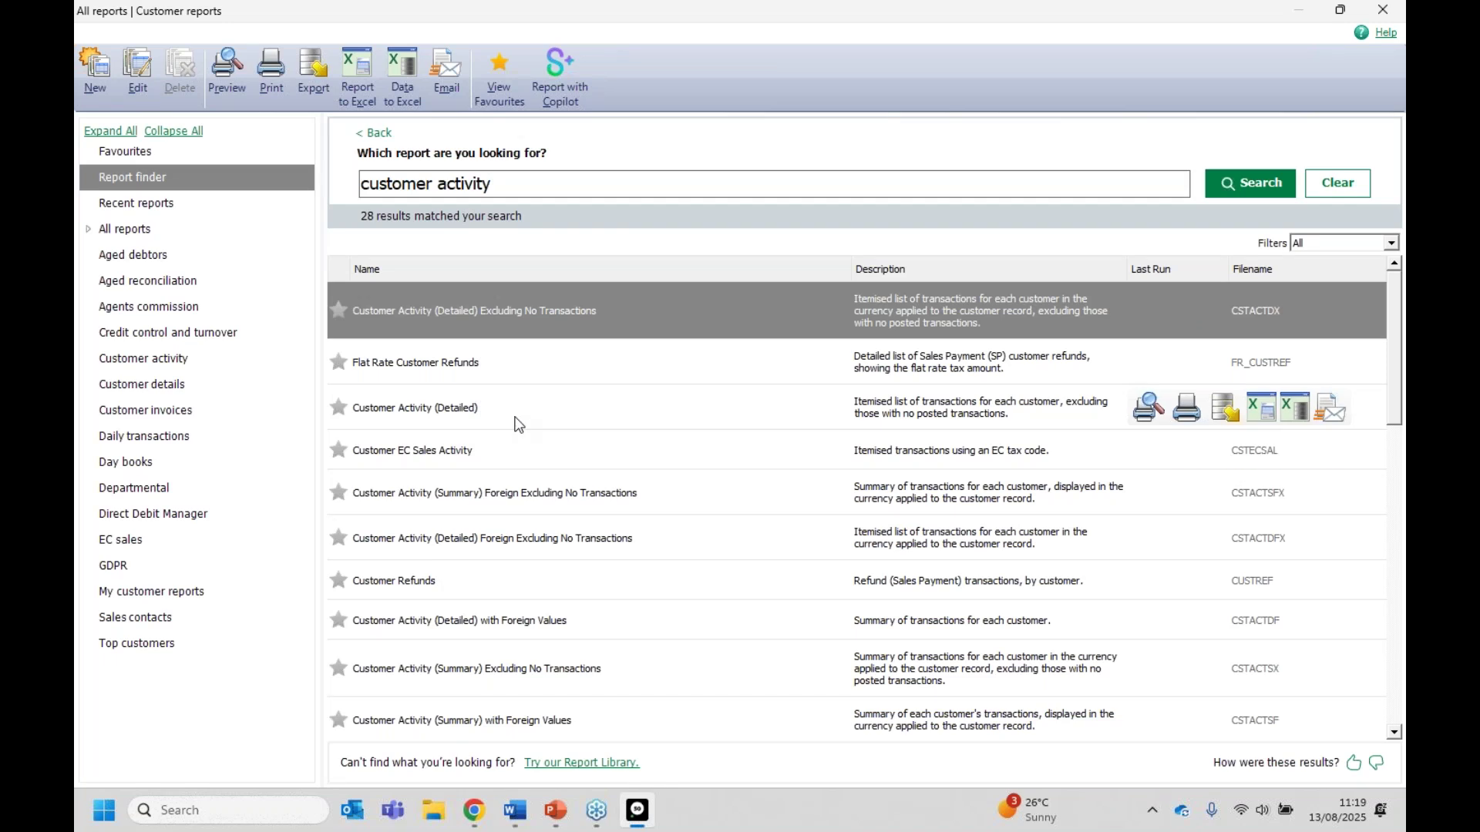
Step: Preview the Customer Activity (Summary) report with the transaction date range ending 31/12/2020
scroll(518, 425, down, 2)
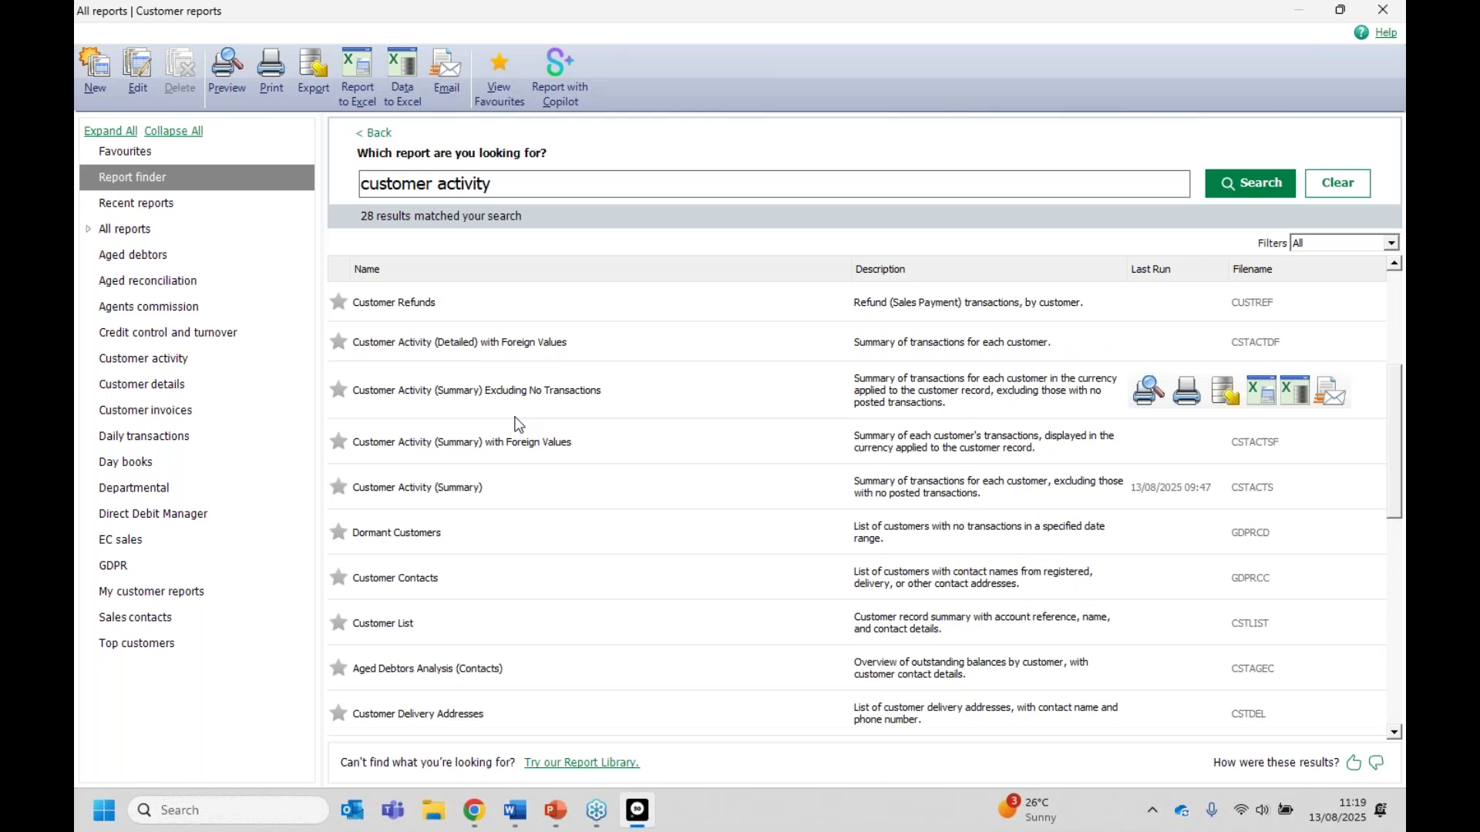
click(767, 480)
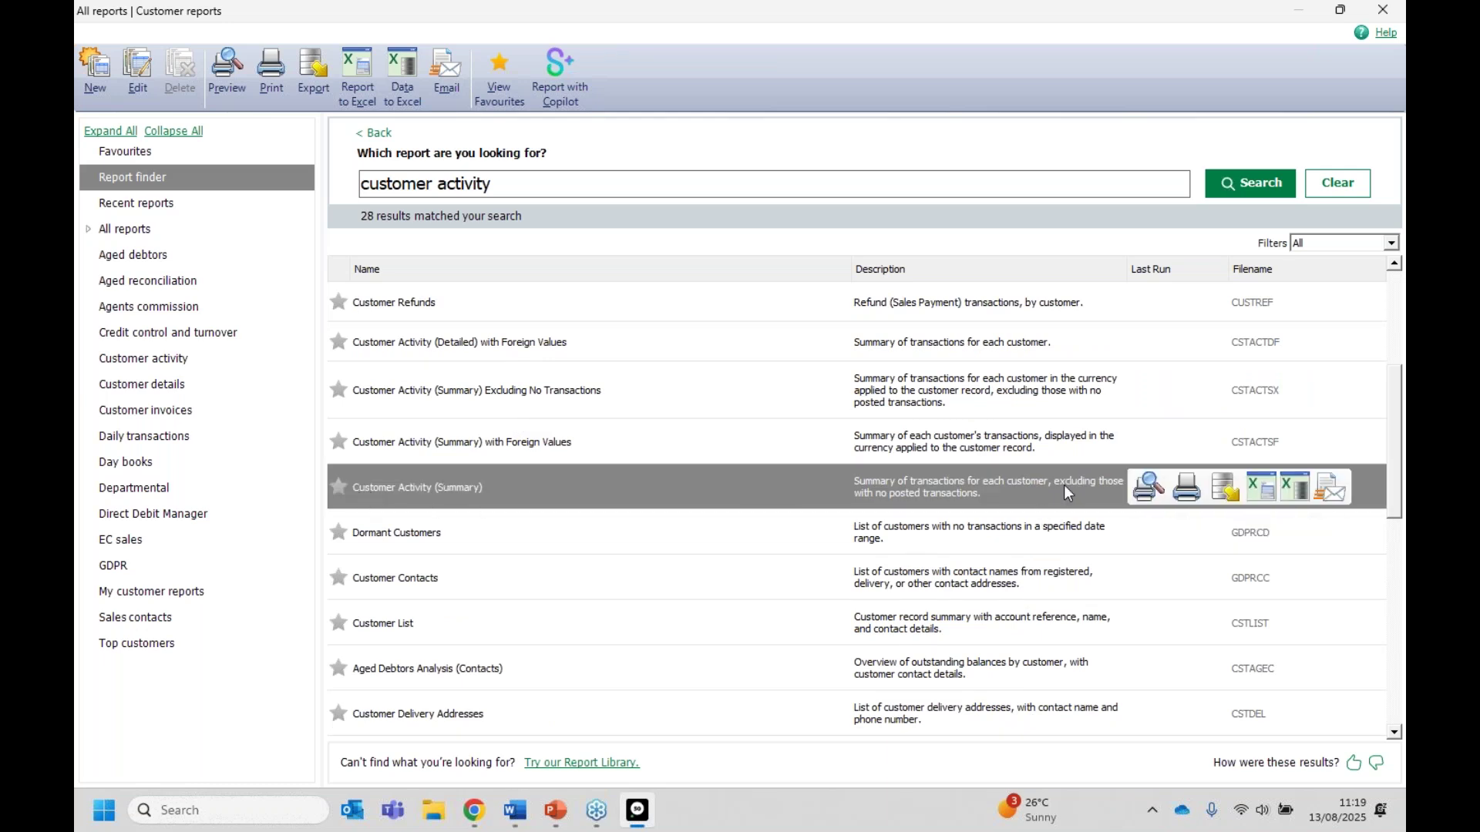
click(1148, 487)
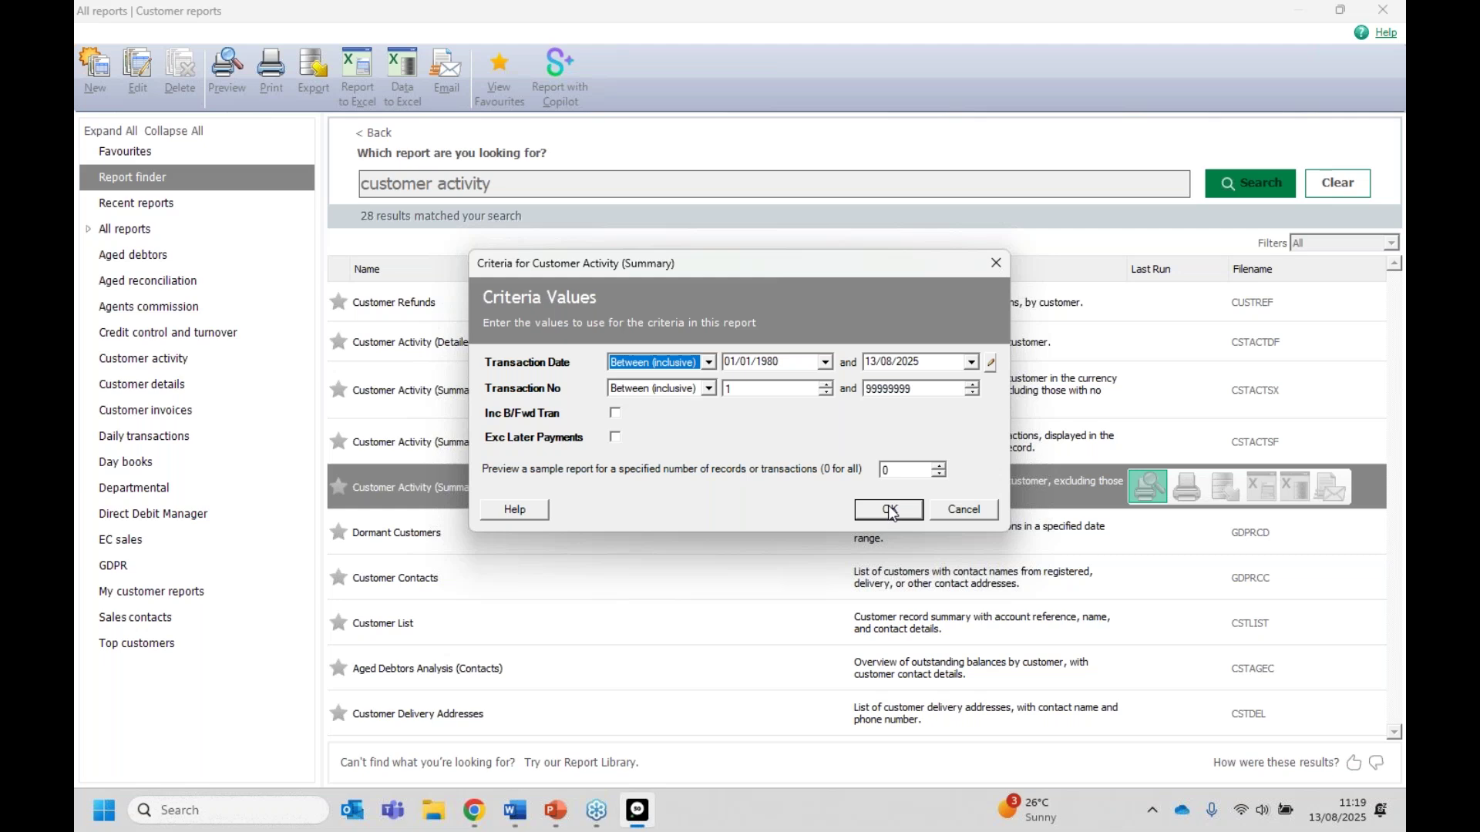
click(972, 362)
click(934, 361)
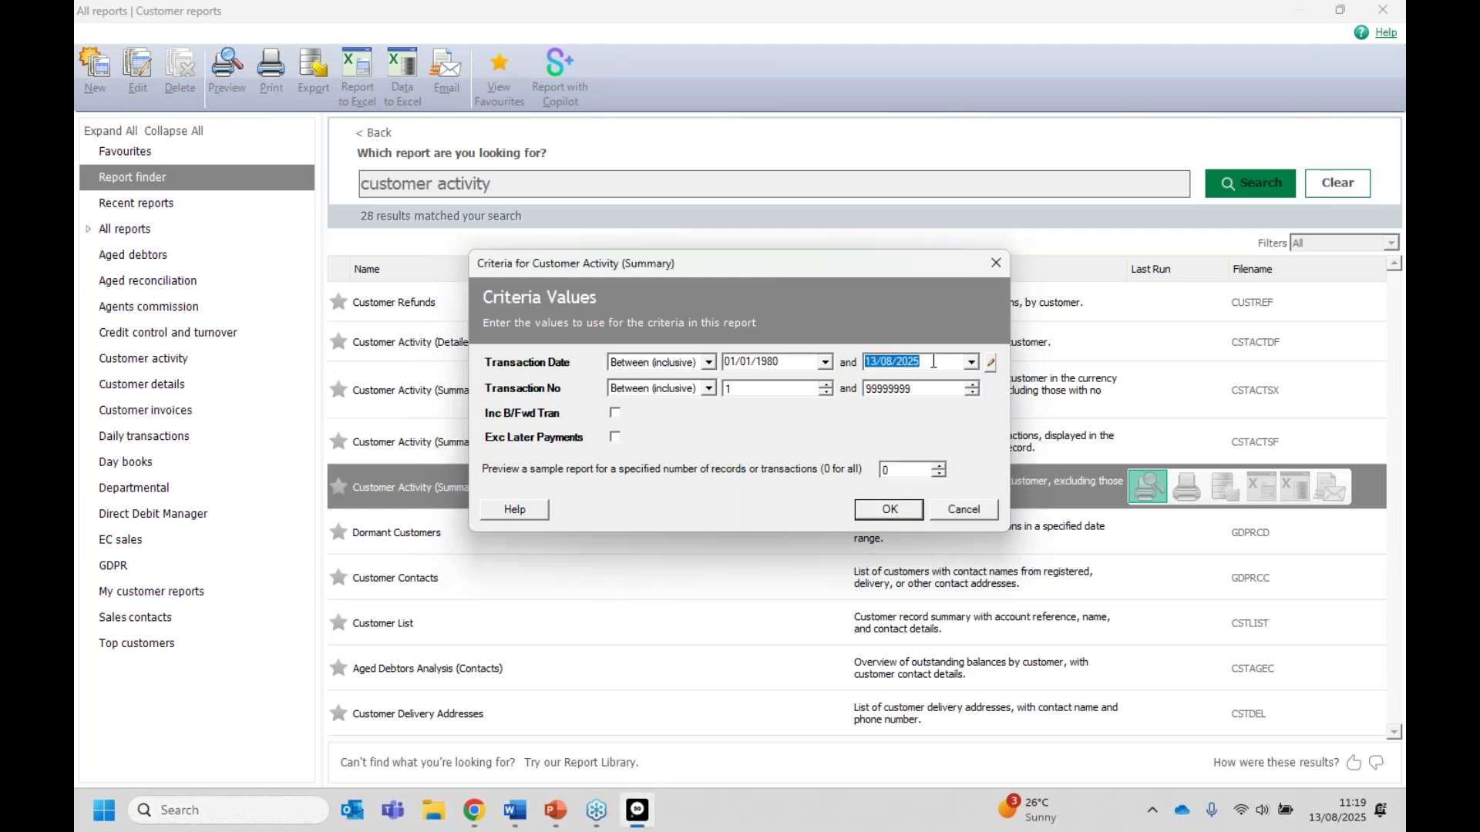
text(31/12/2020)
click(894, 514)
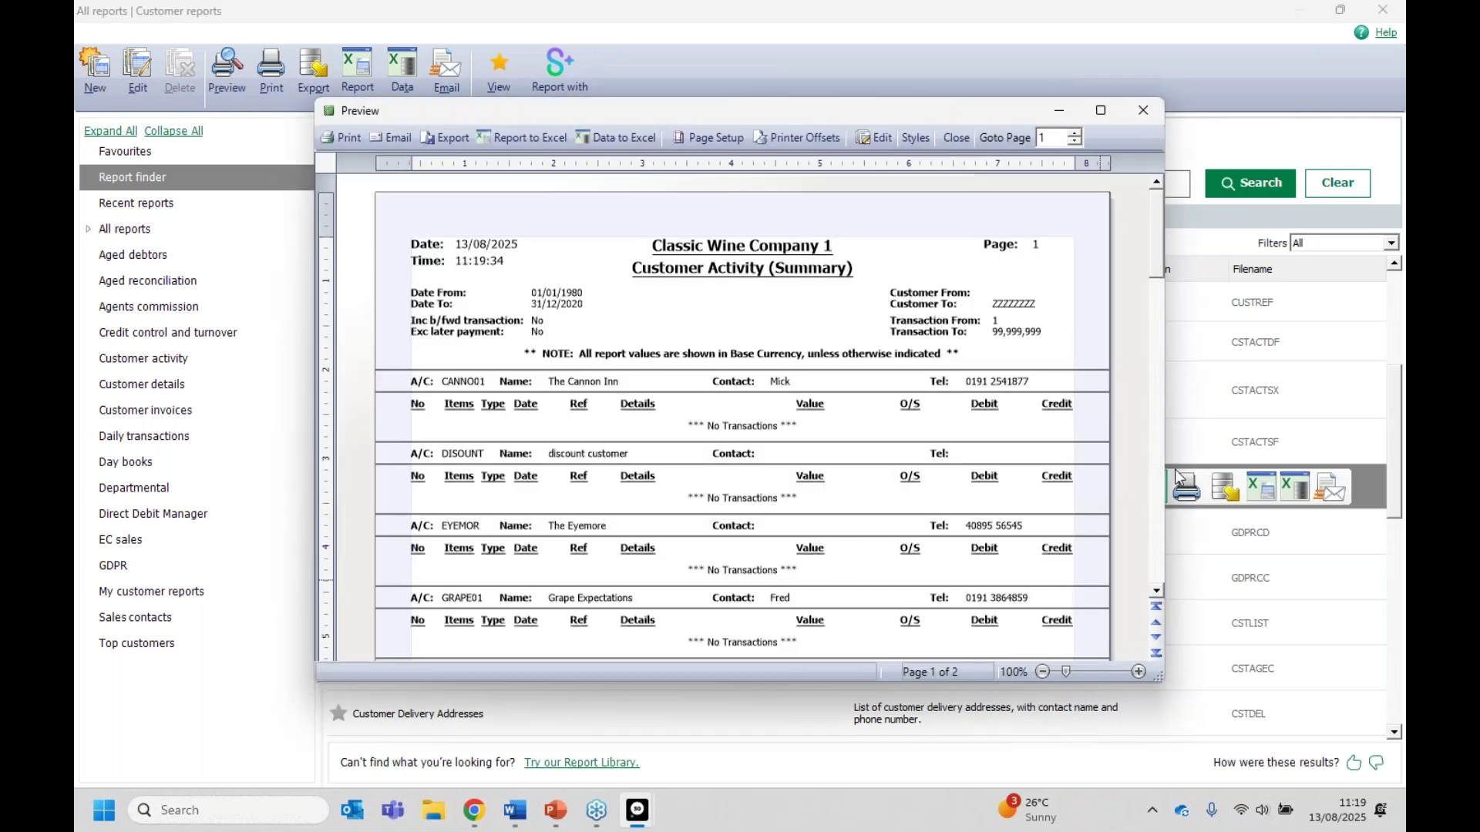
Step: Review both pages of the enlarged Customer Activity (Summary) preview for any transactions, and close the preview and customer reports
click(1101, 110)
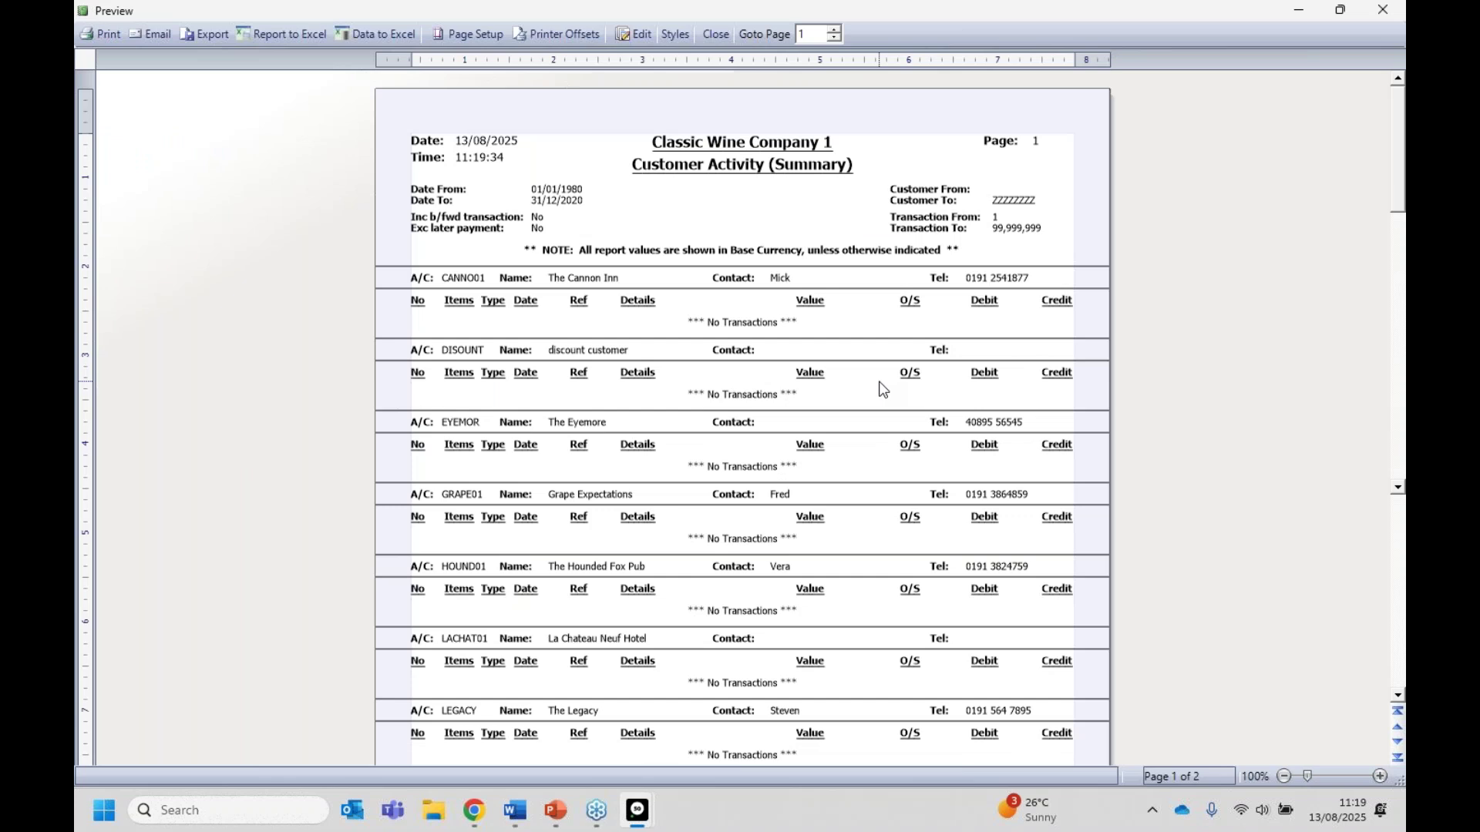
mouse_move(1399, 124)
mouse_down()
mouse_move(1401, 541)
mouse_move(1386, 118)
mouse_up()
drag(1400, 173, 1386, 578)
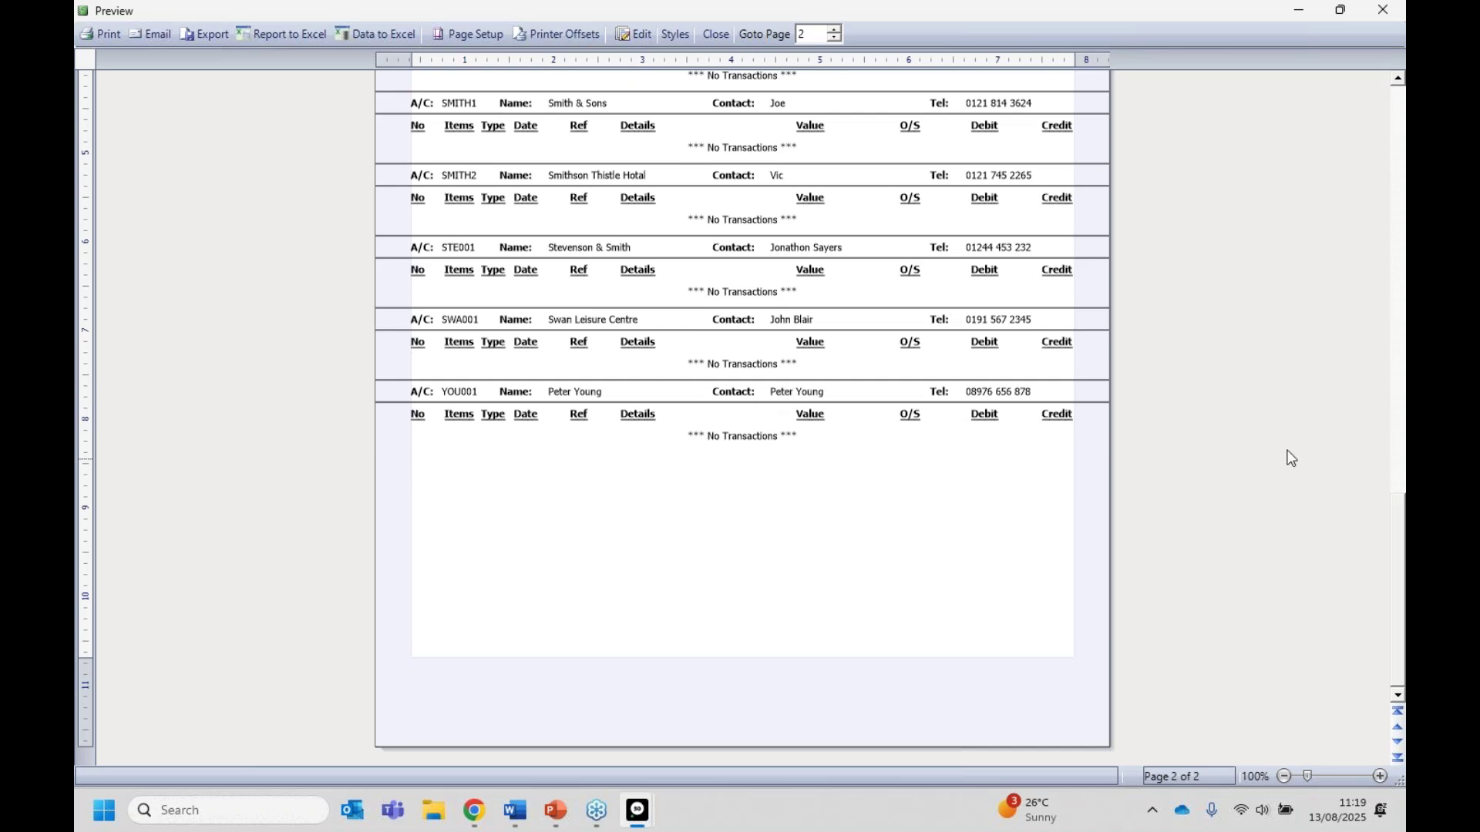
drag(1401, 512, 1350, 134)
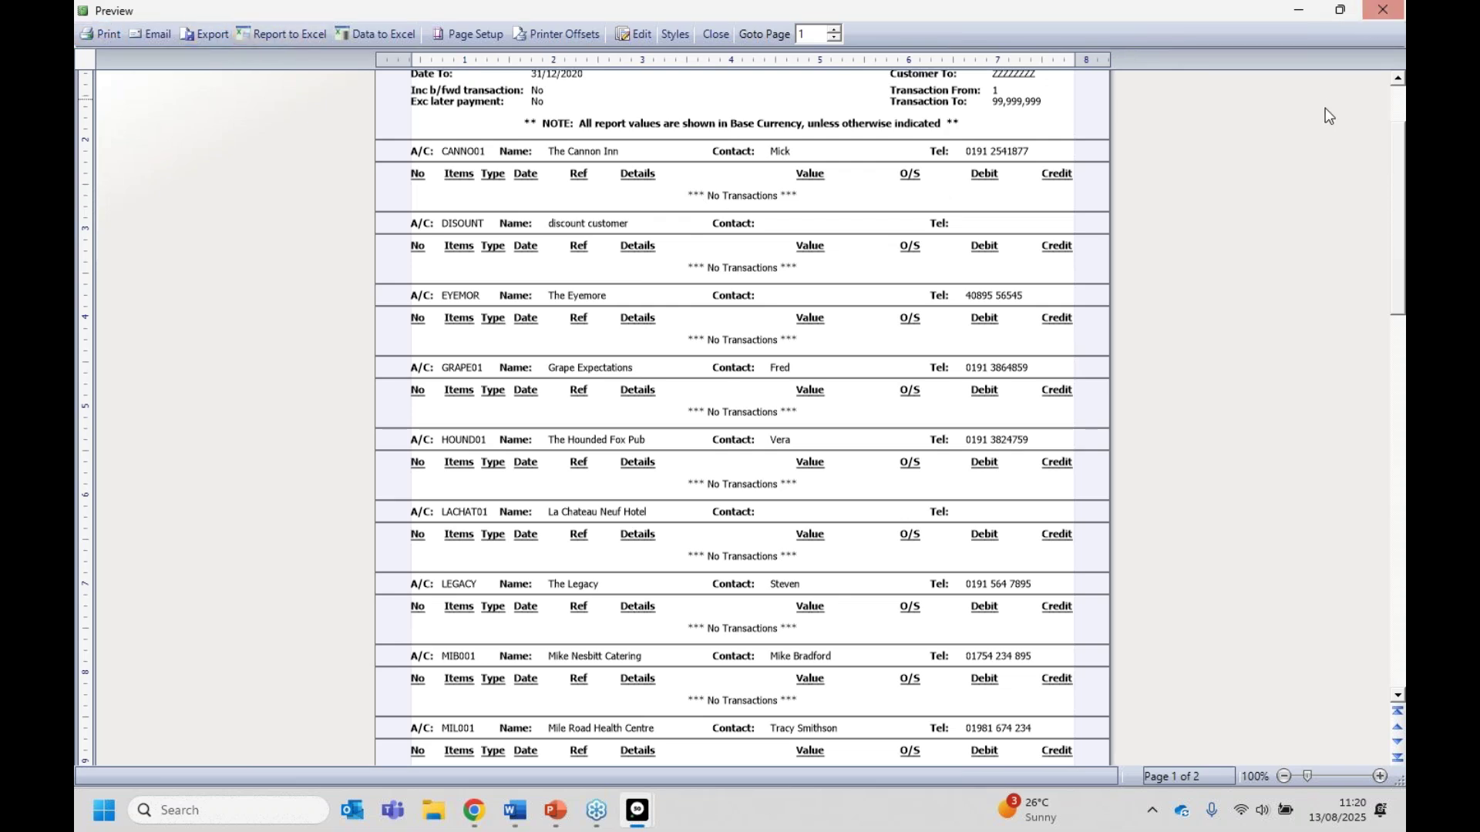
click(1383, 10)
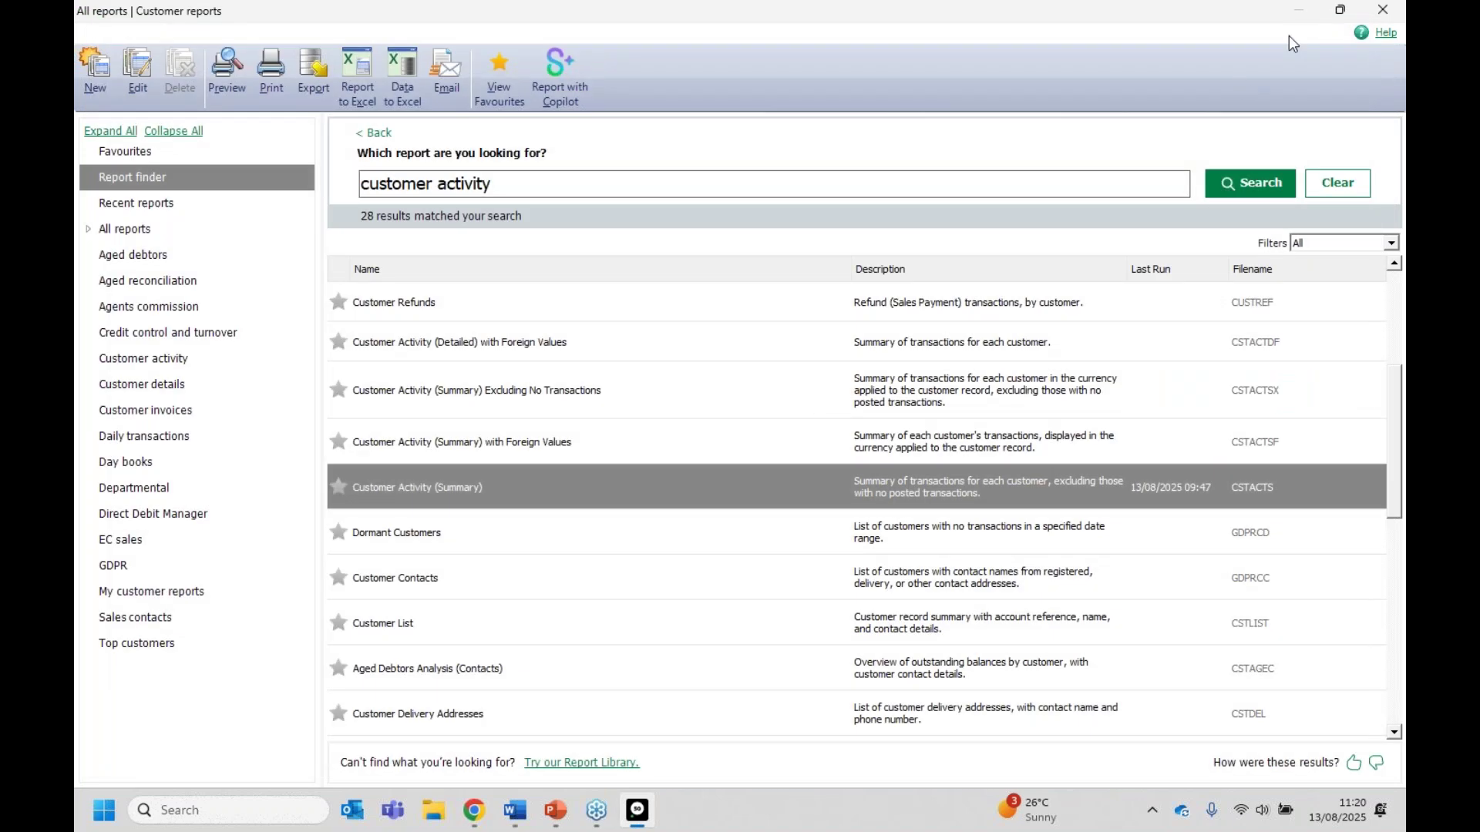
click(1383, 9)
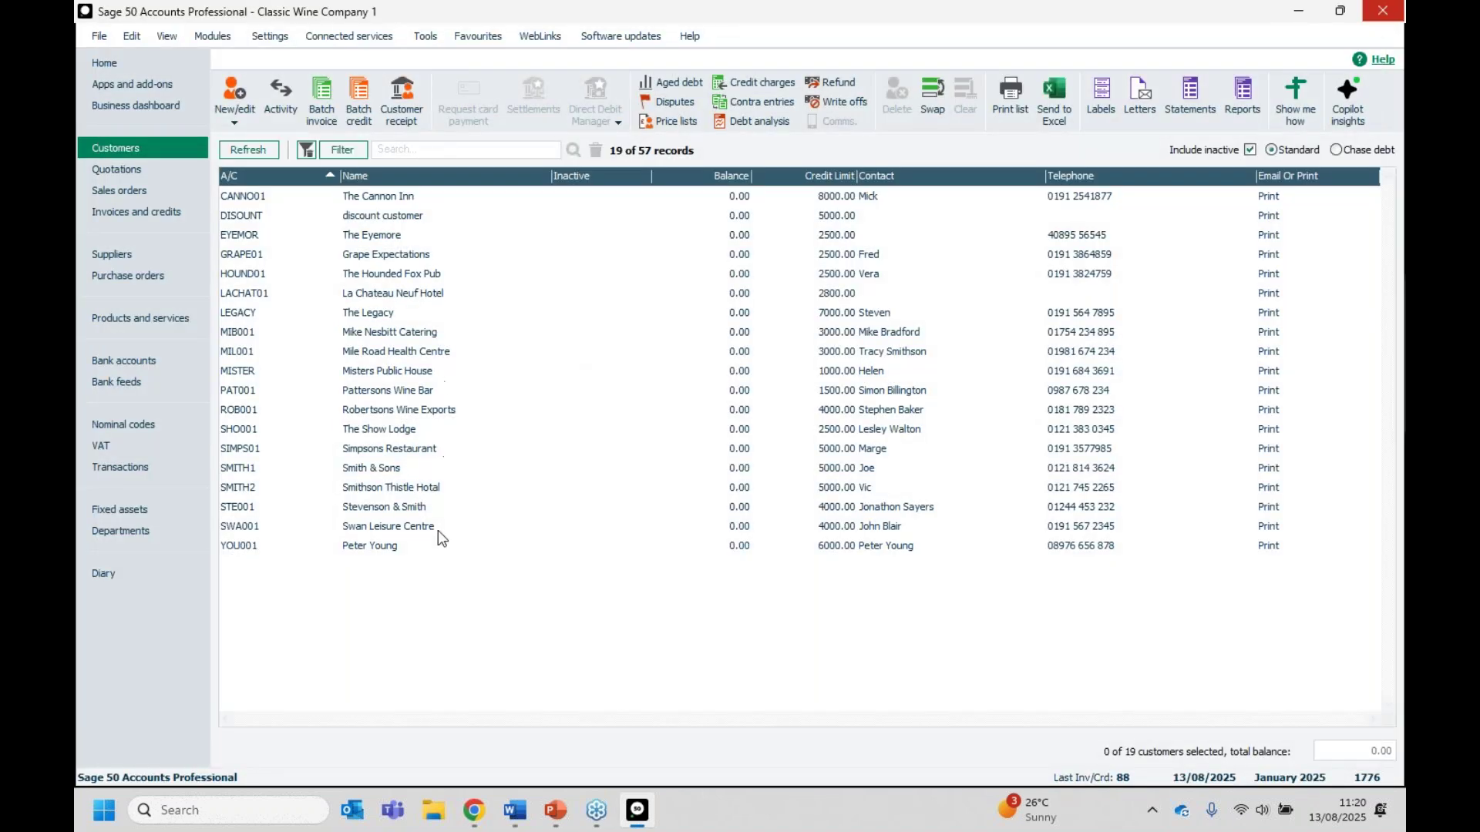
Step: Select all the filtered zero-balance customer records and delete them
click(933, 96)
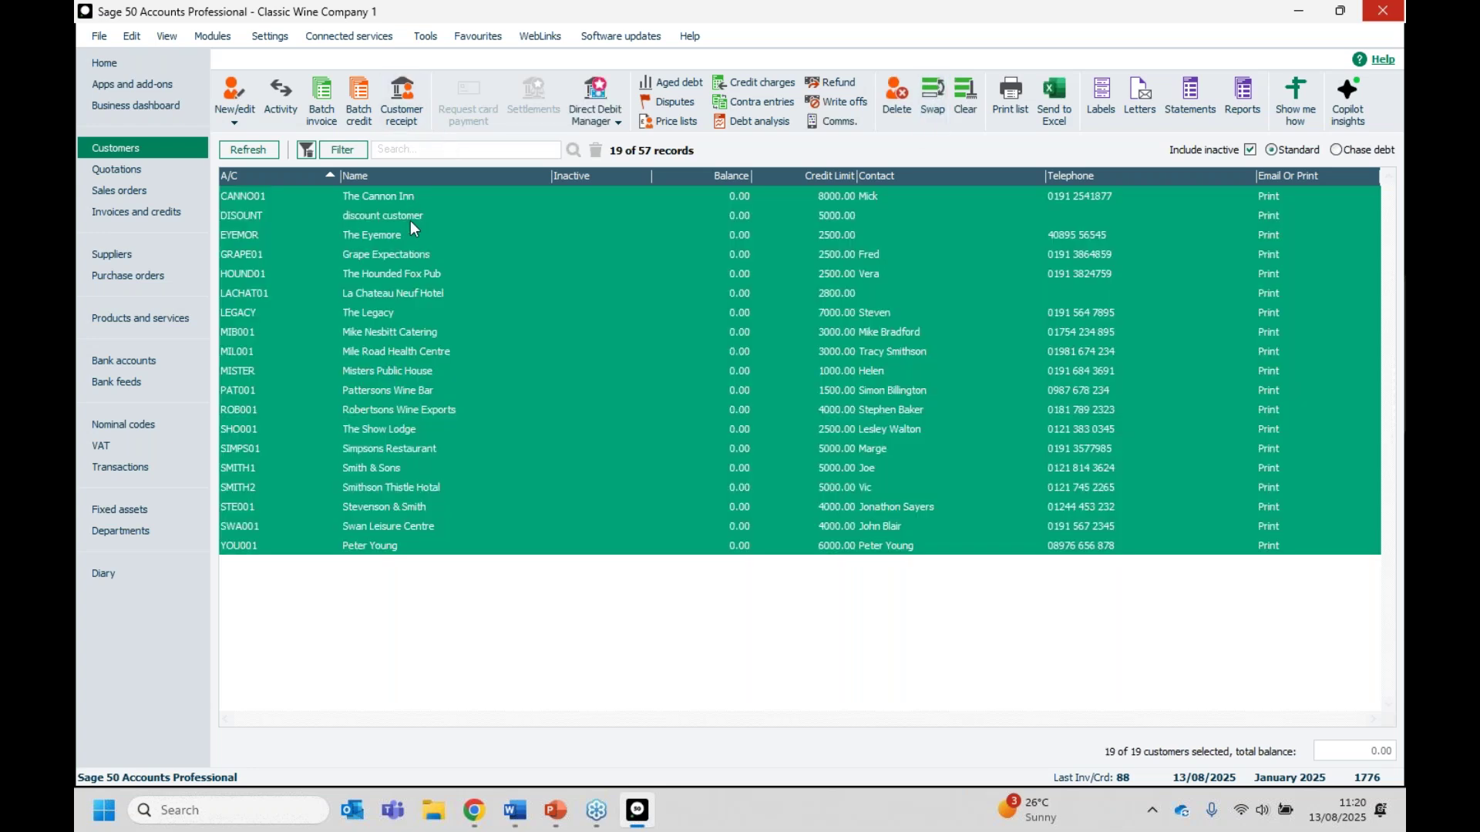
click(905, 91)
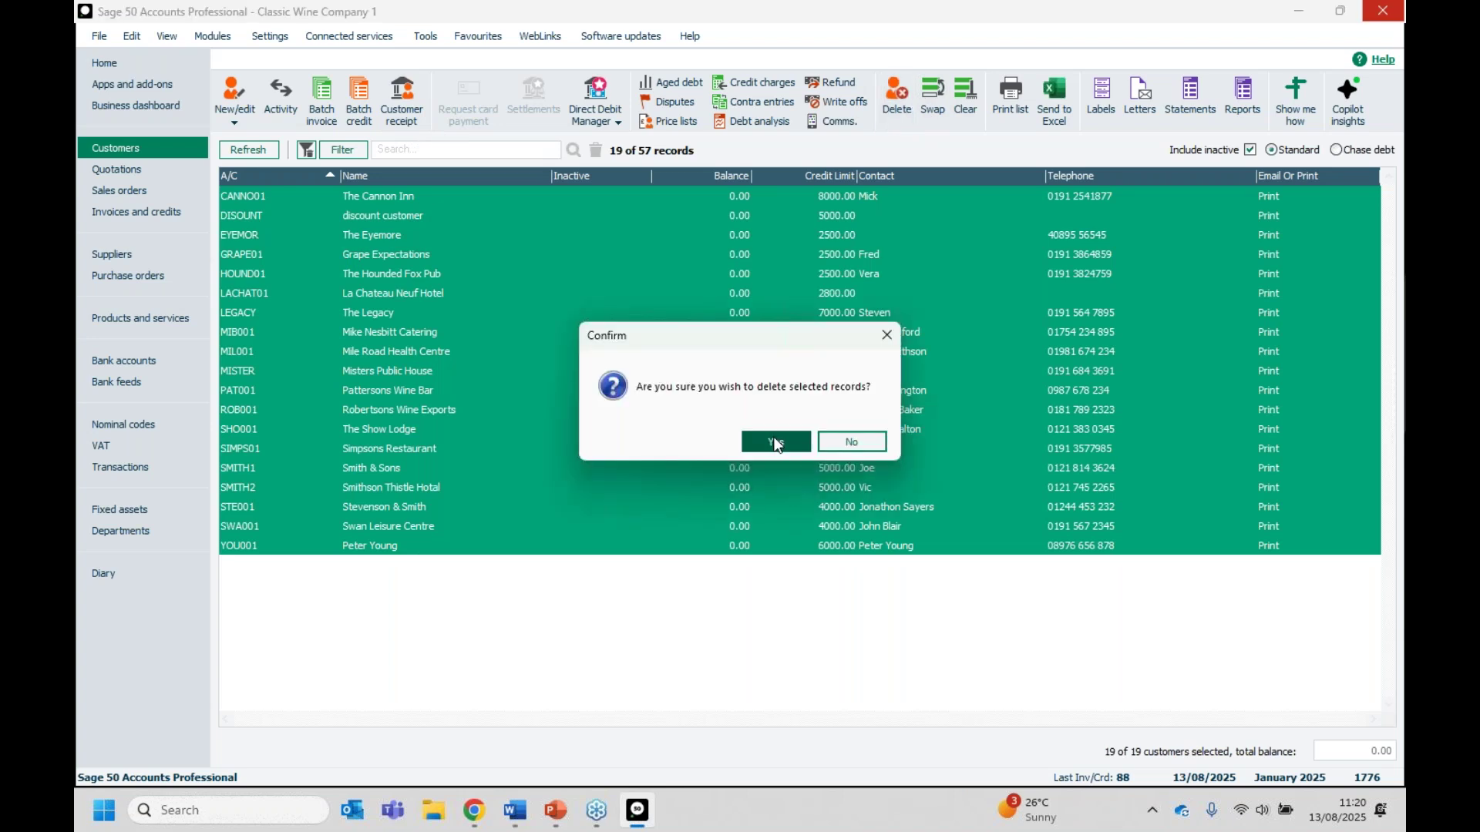
click(774, 433)
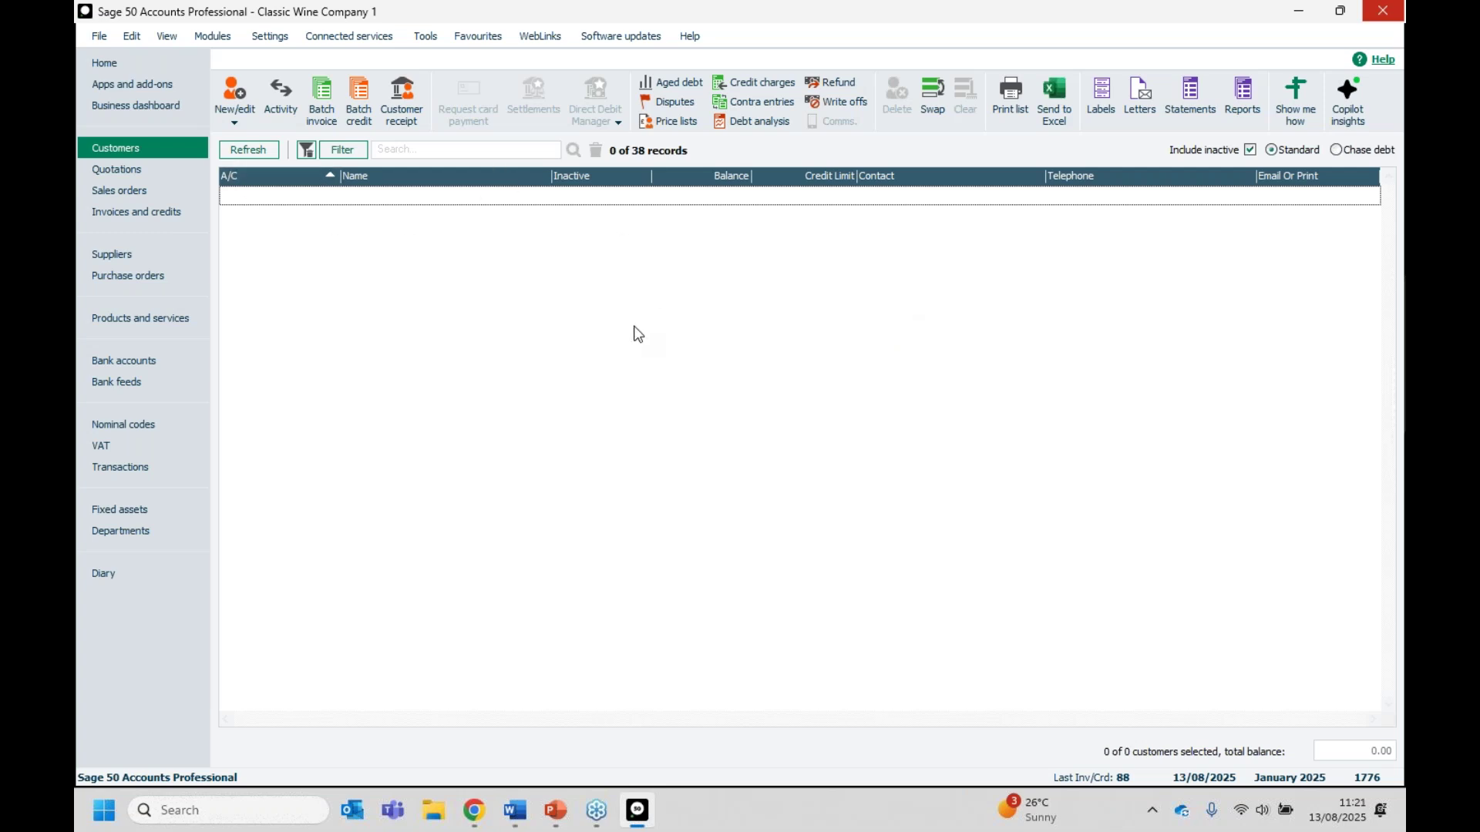
Step: Clear the balance filter from the customer list so all remaining records are listed
click(338, 152)
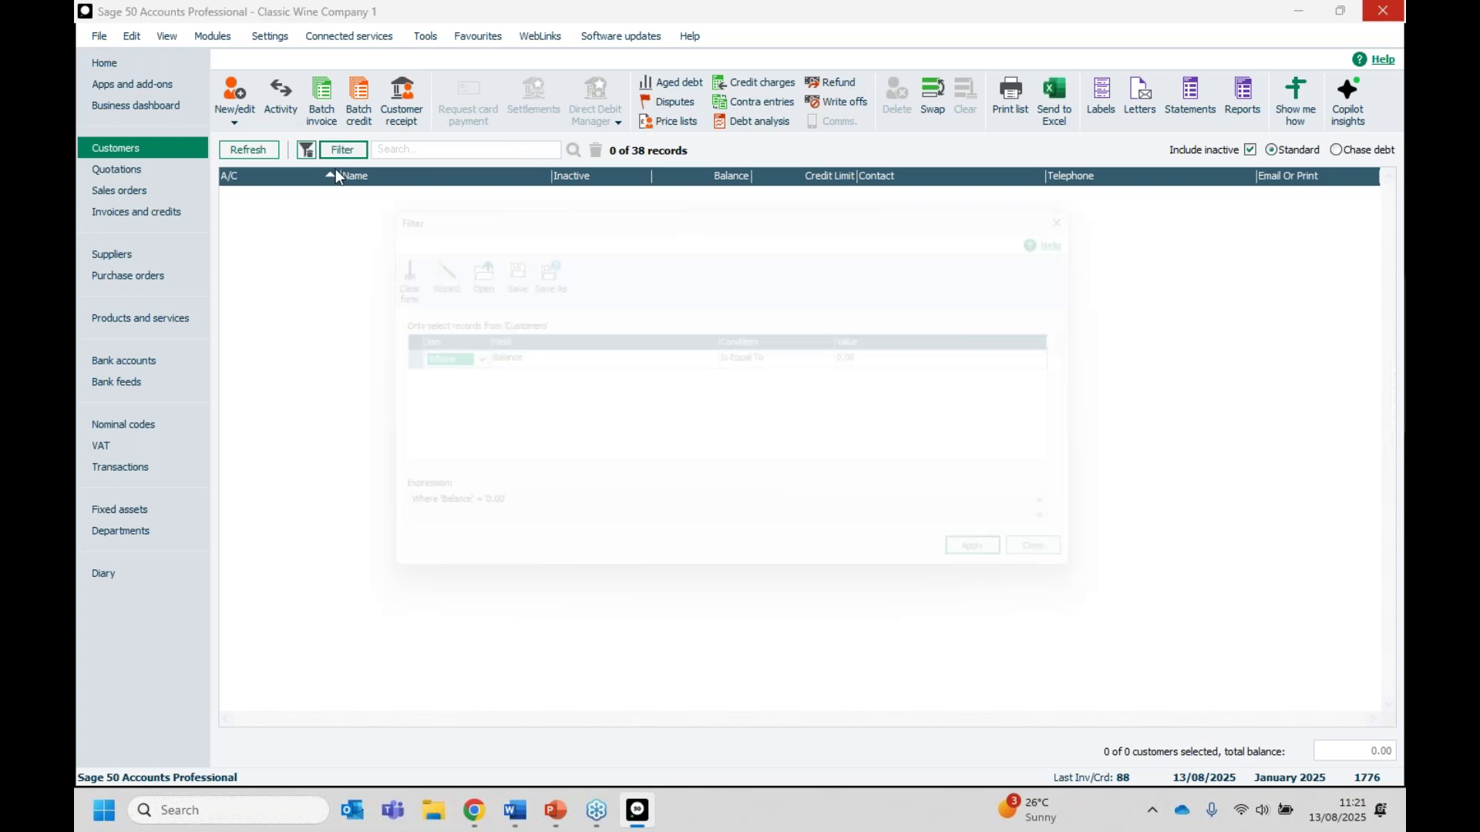
click(368, 266)
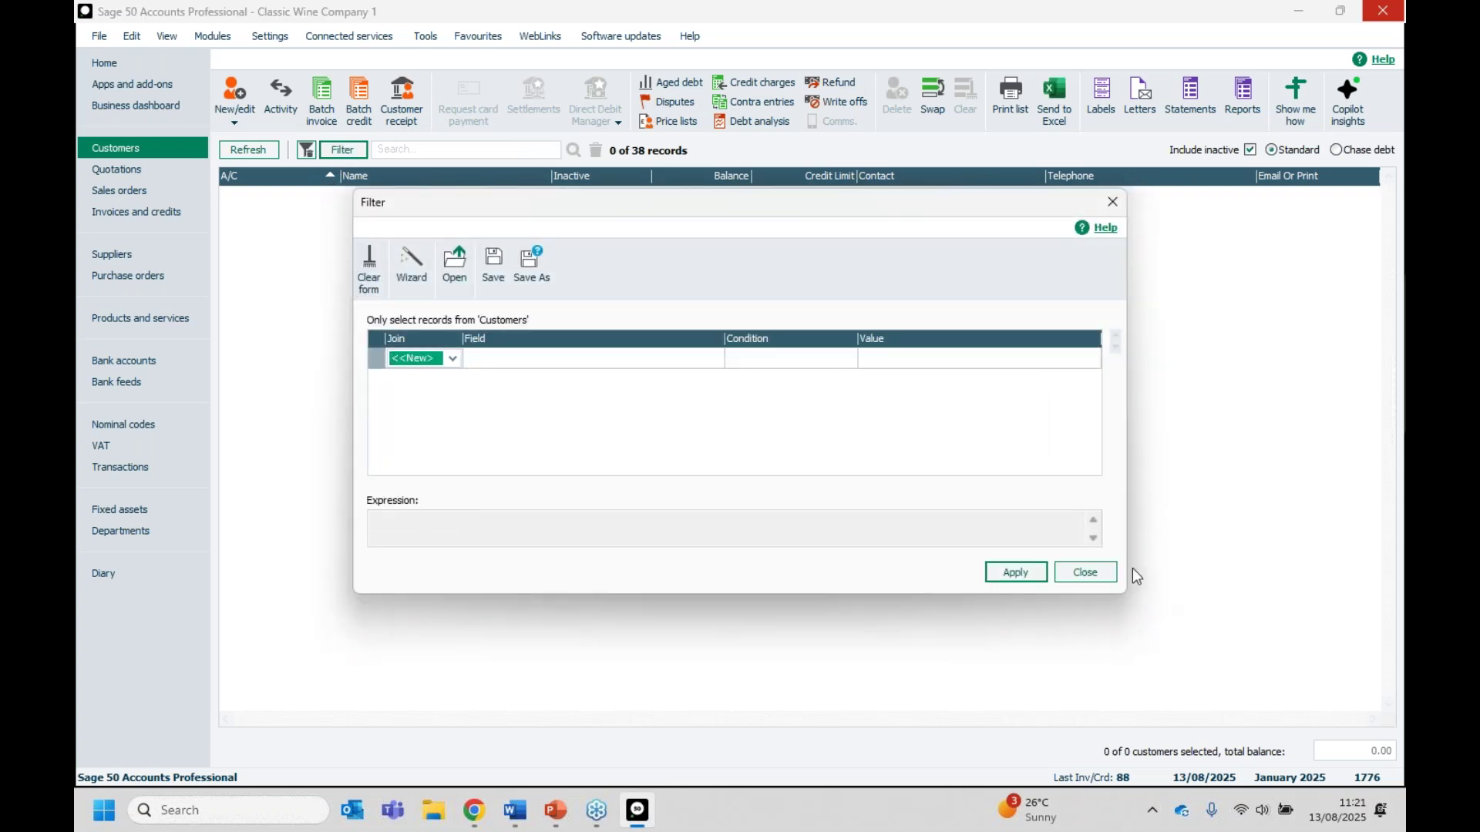
click(1016, 572)
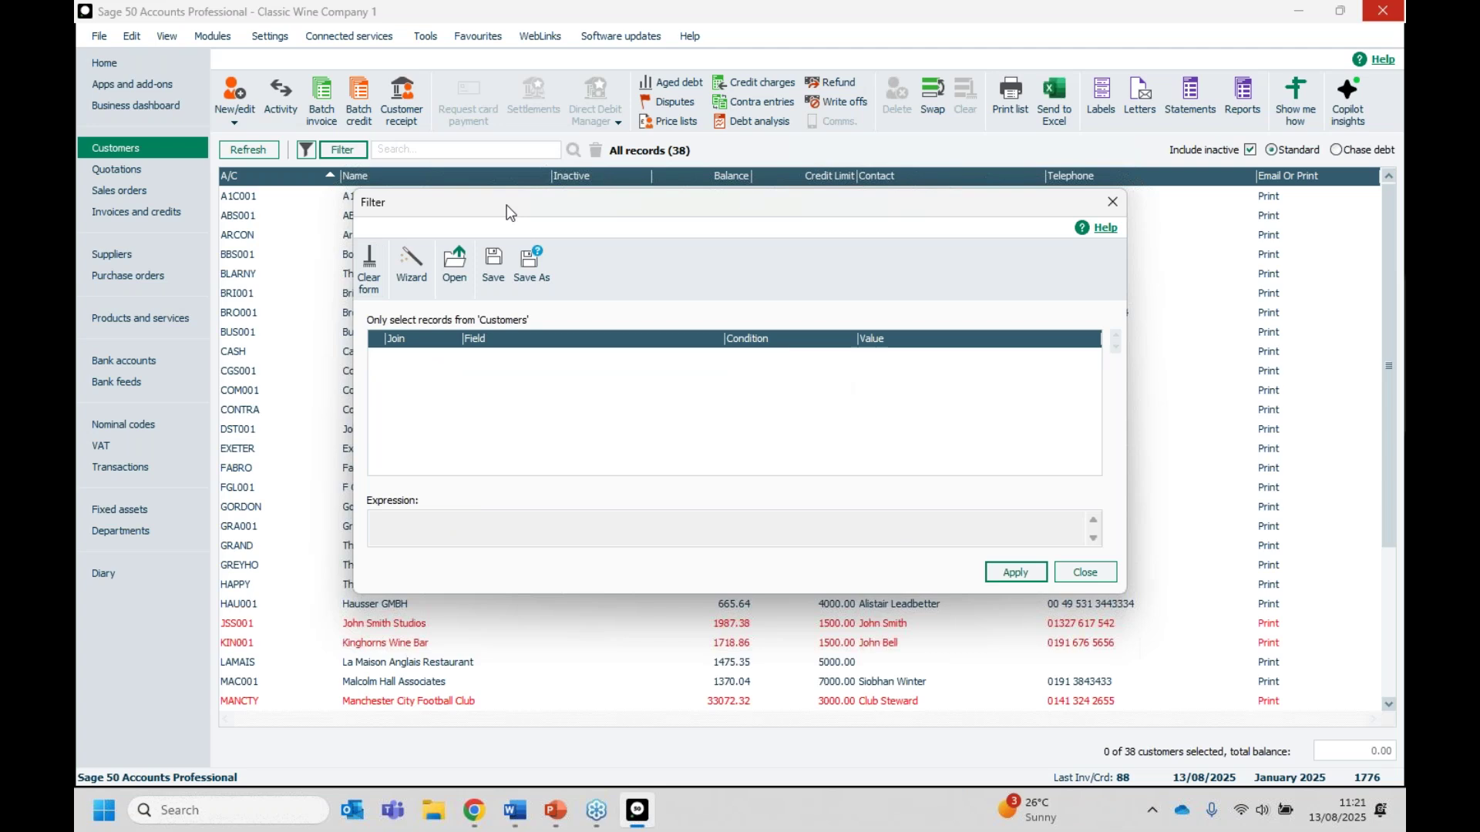
click(1113, 202)
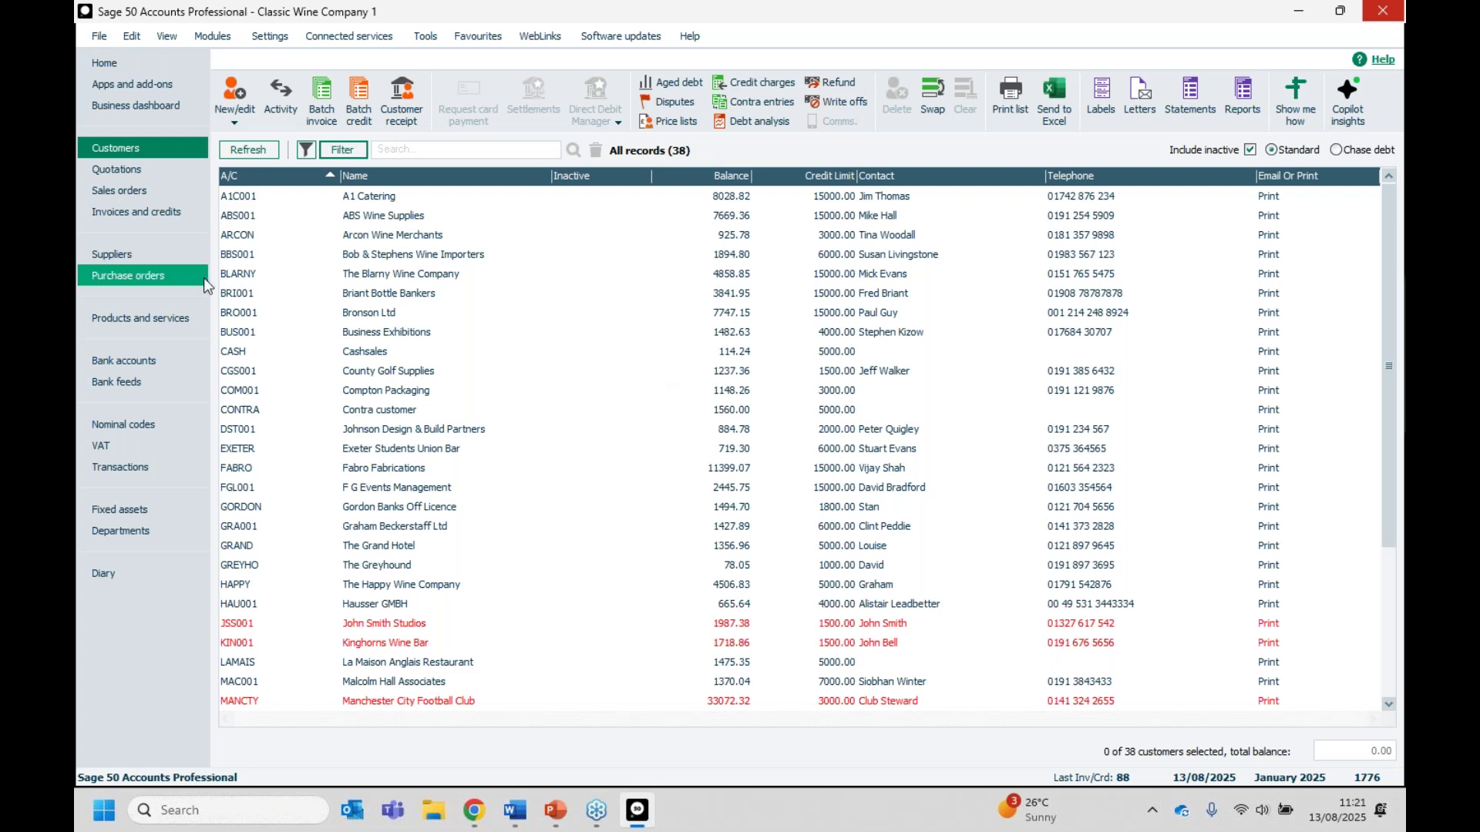
Step: Filter the supplier list to records where Balance Is Equal To 0.00
click(127, 255)
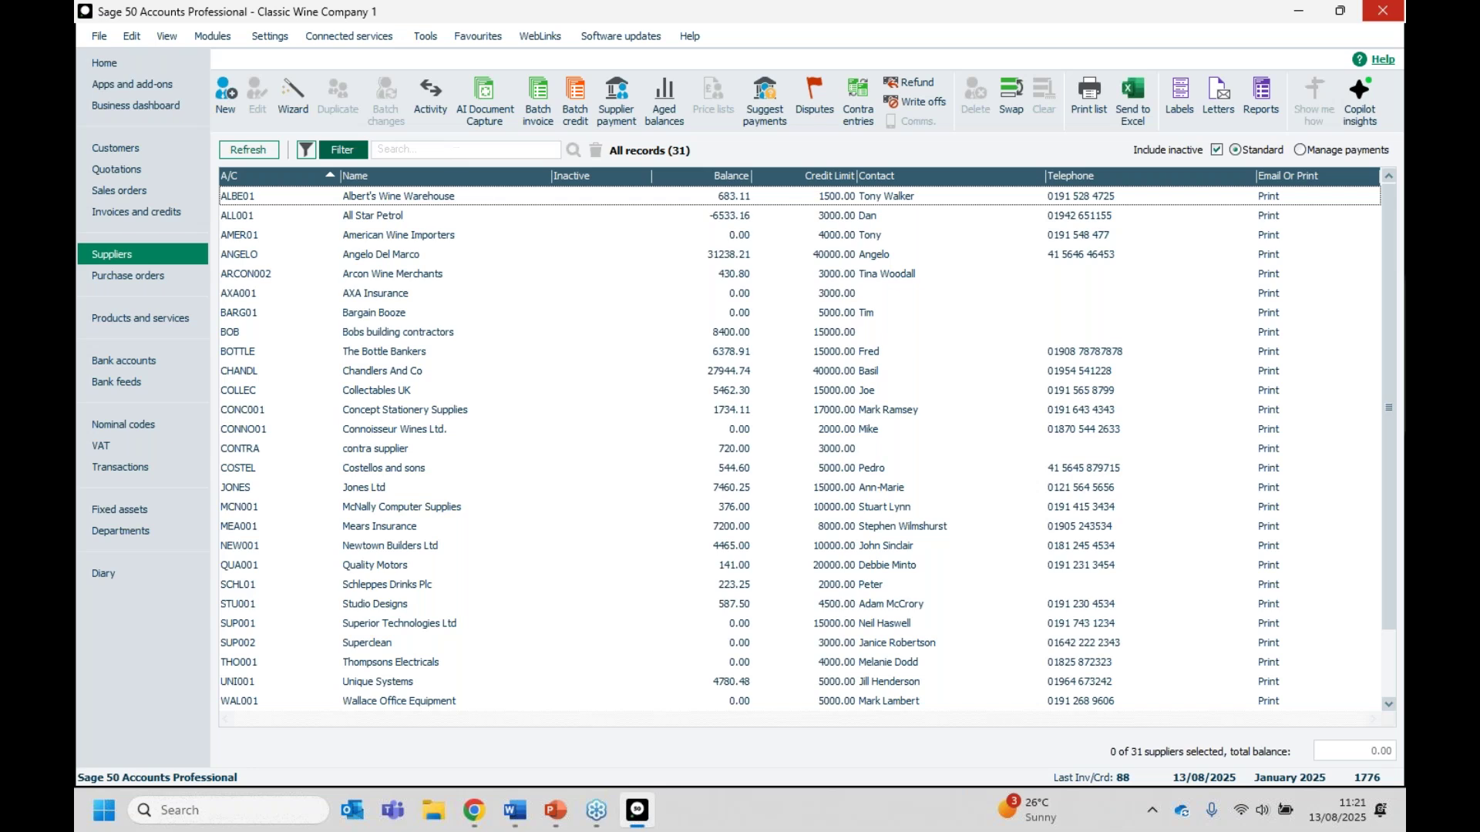
click(342, 149)
click(521, 362)
click(715, 358)
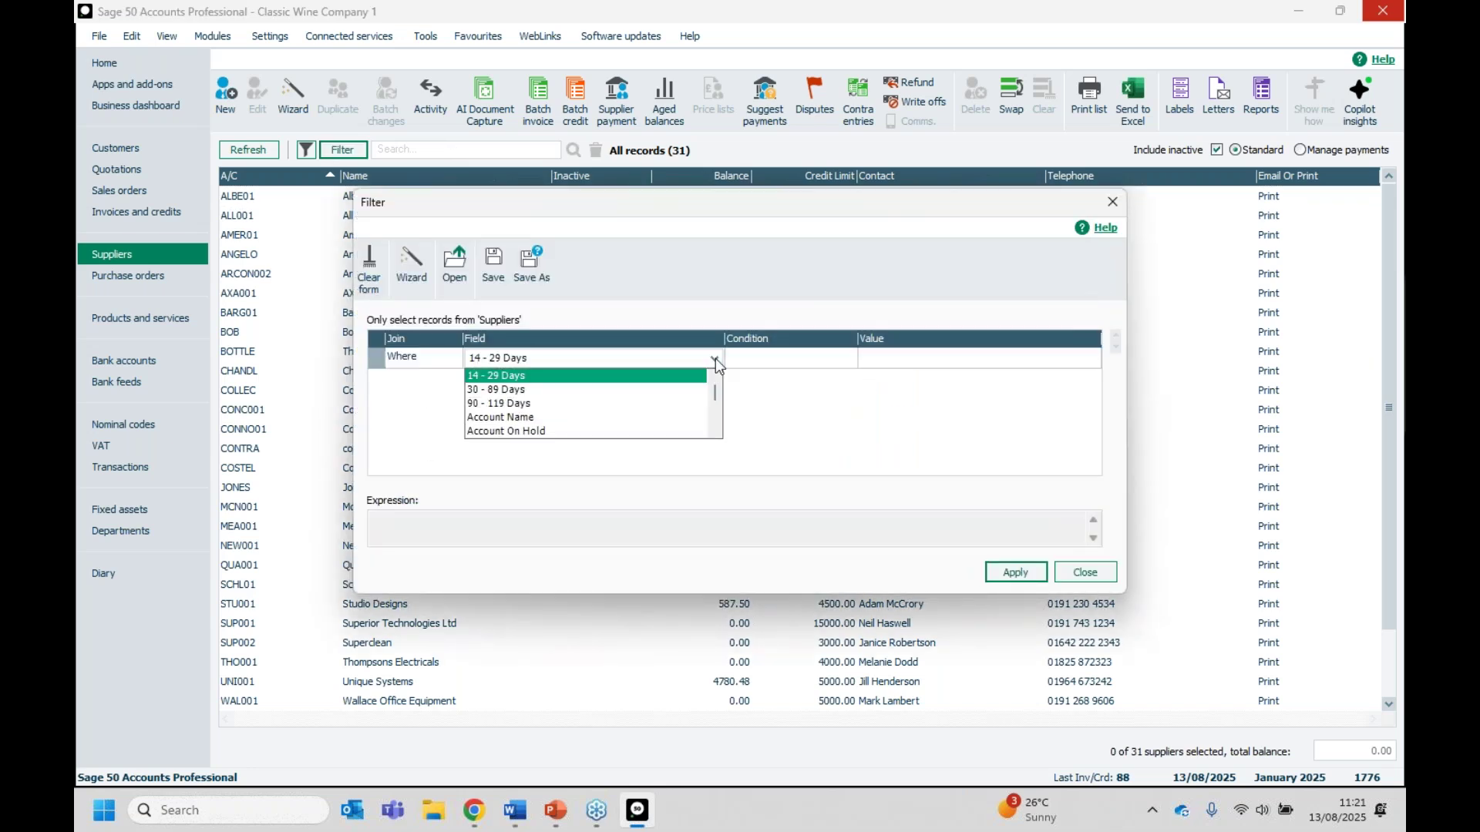
key(n)
key(b)
key(Return)
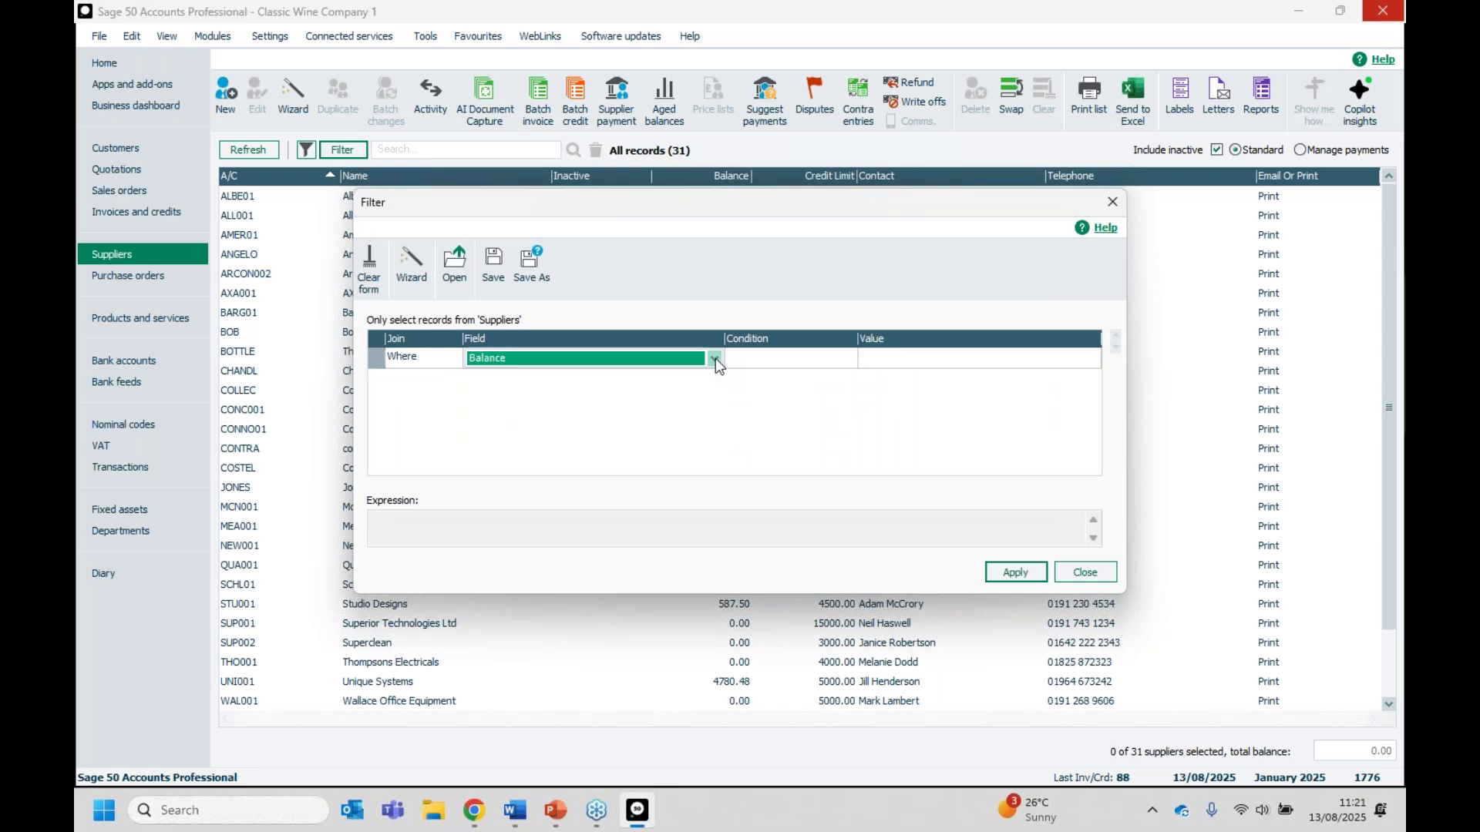
click(734, 354)
click(1018, 572)
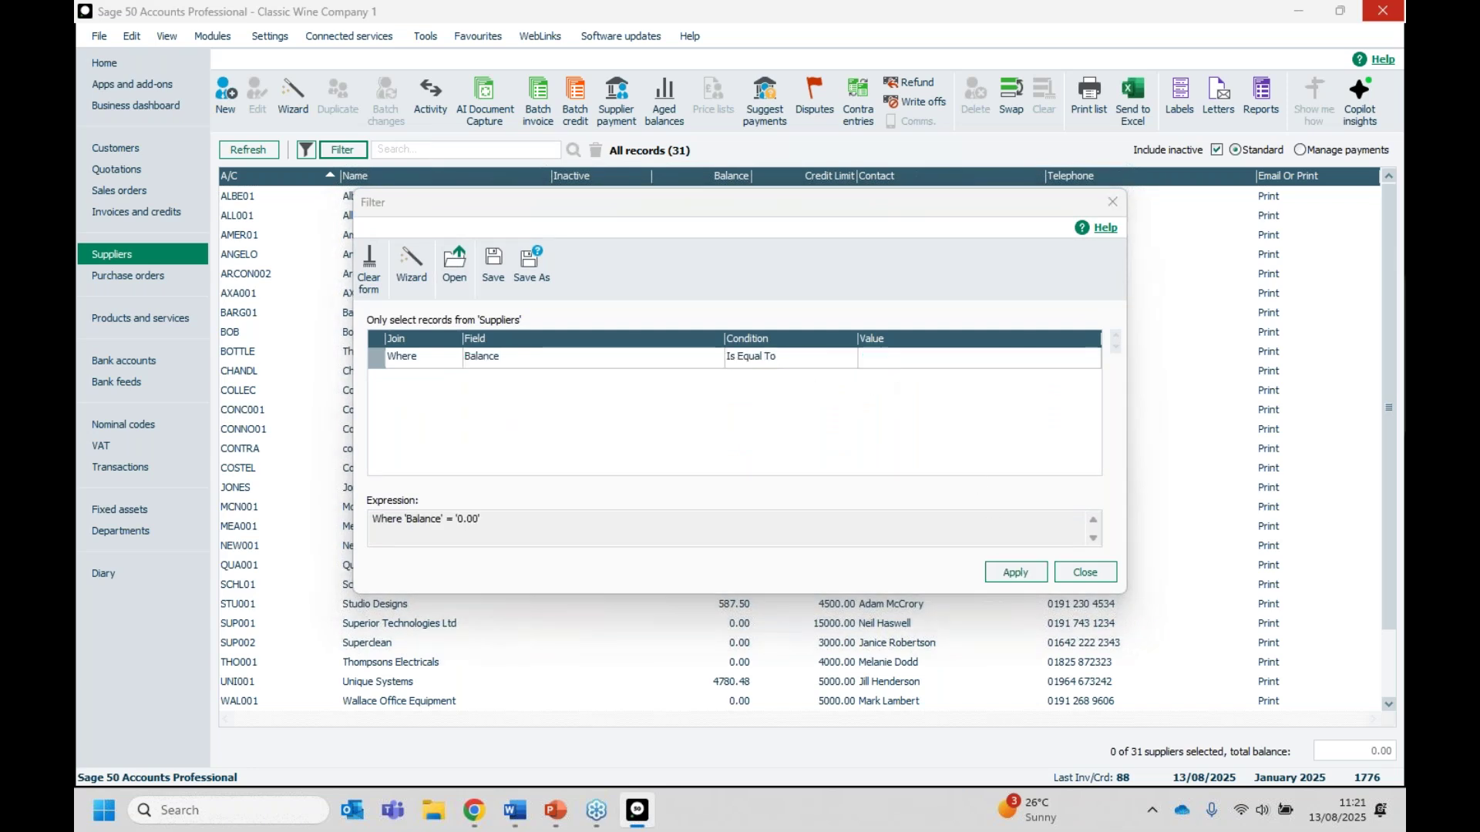
Step: Preview the Supplier Activity (Summary) report for the filtered suppliers with transaction dates from 01/01/1980 to 31/12/2020
click(1085, 572)
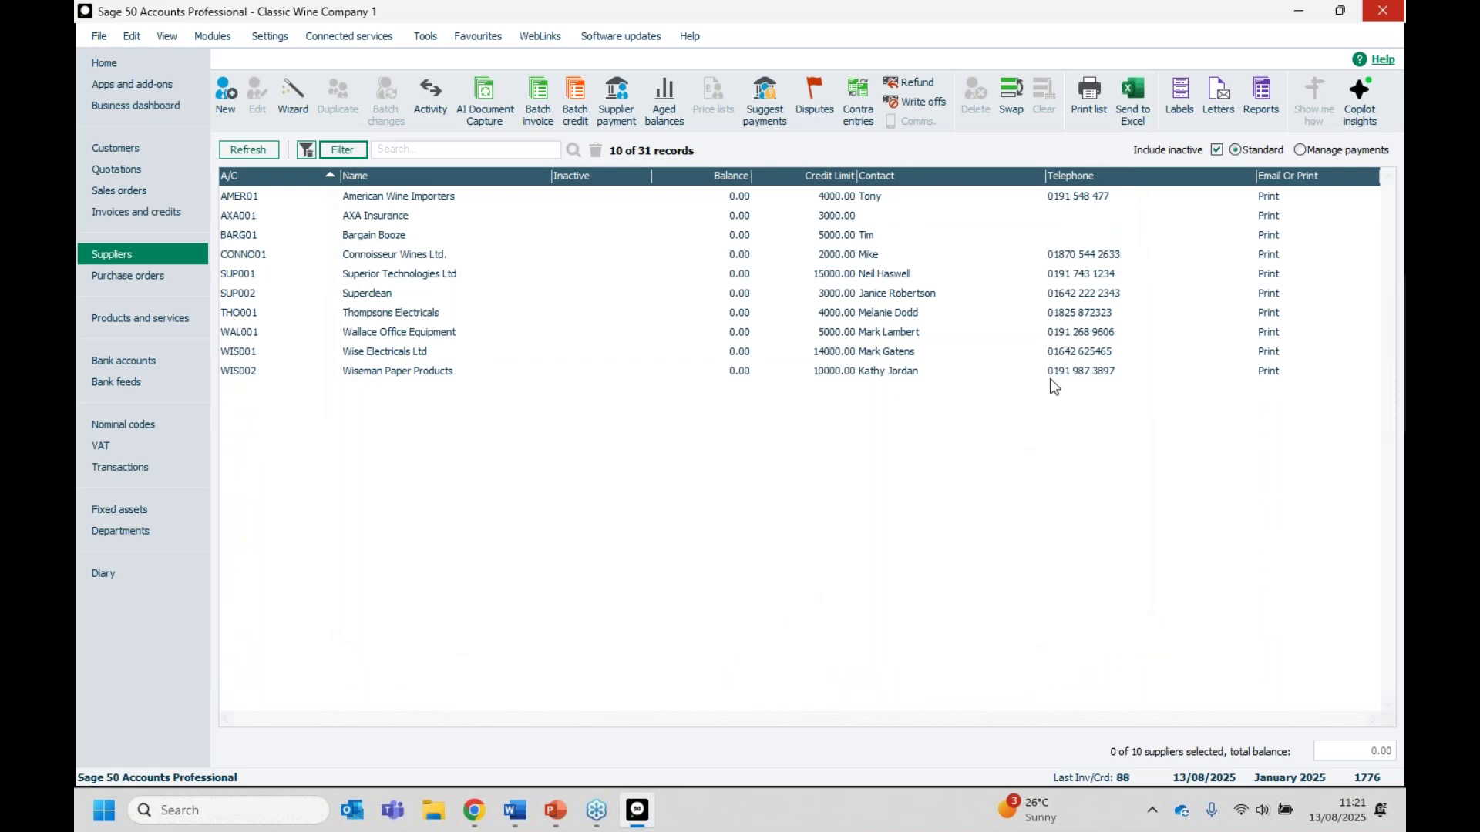
click(1261, 101)
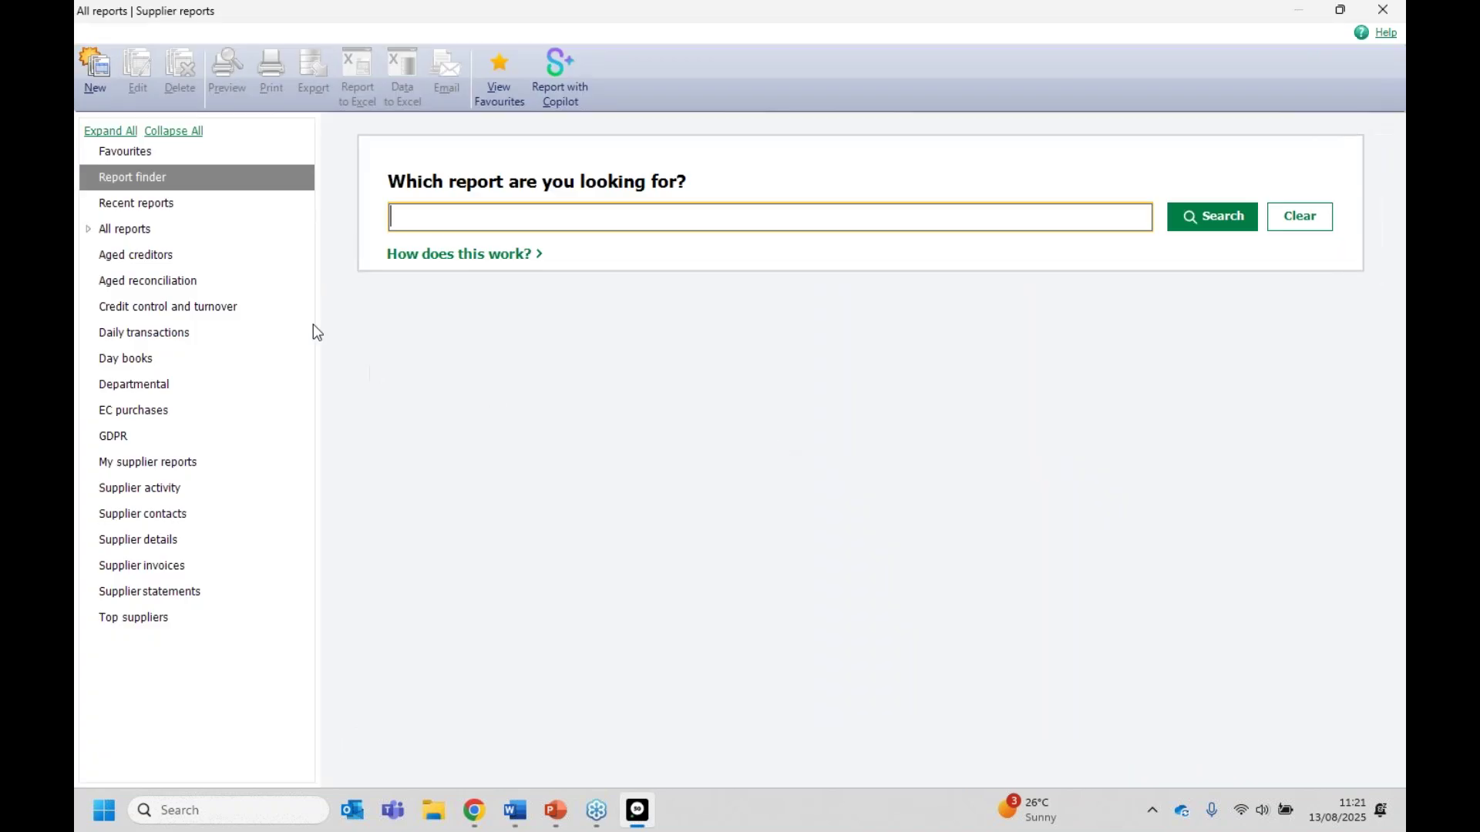
click(140, 488)
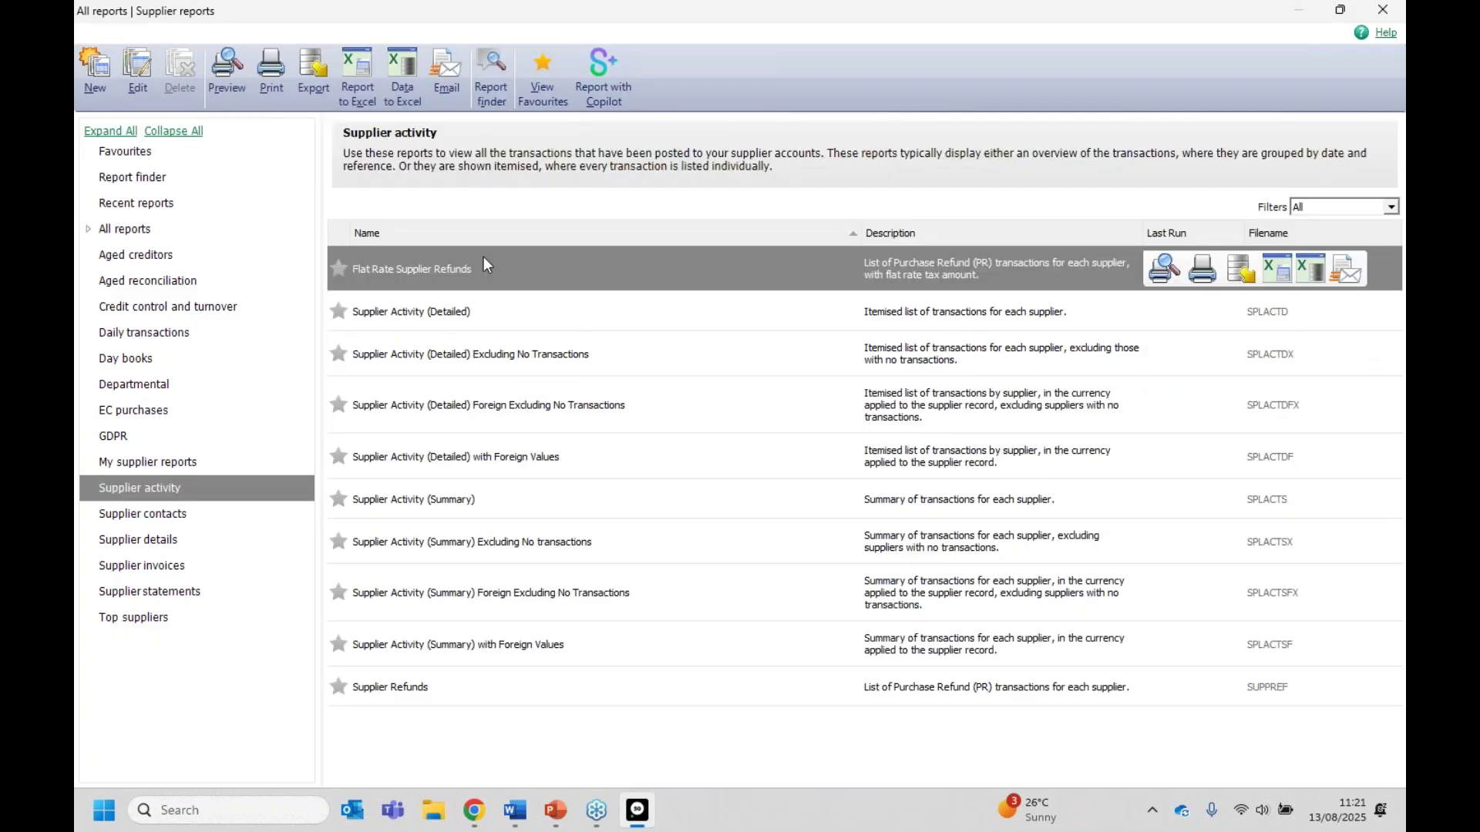
click(448, 504)
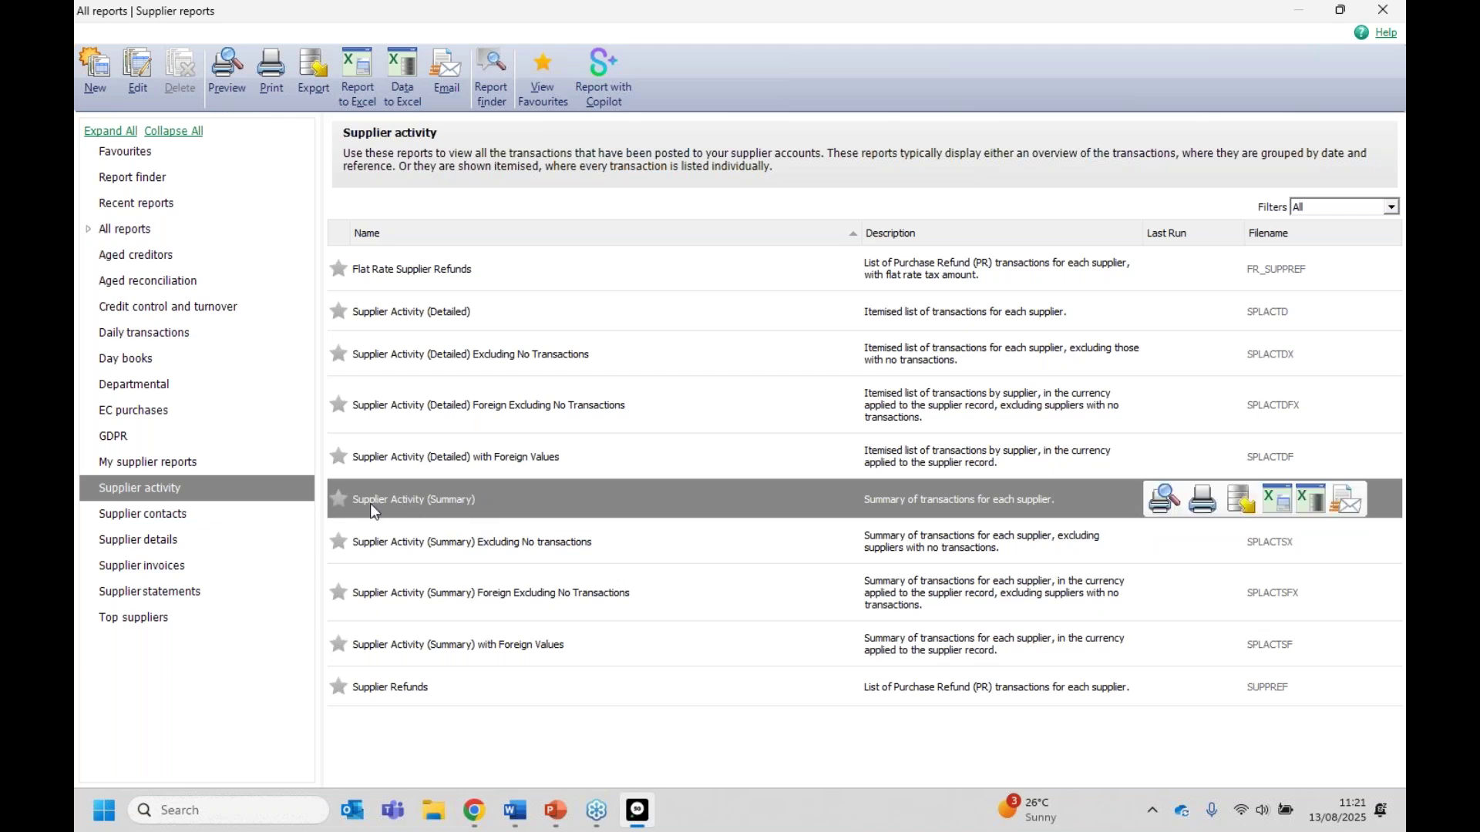
click(1157, 501)
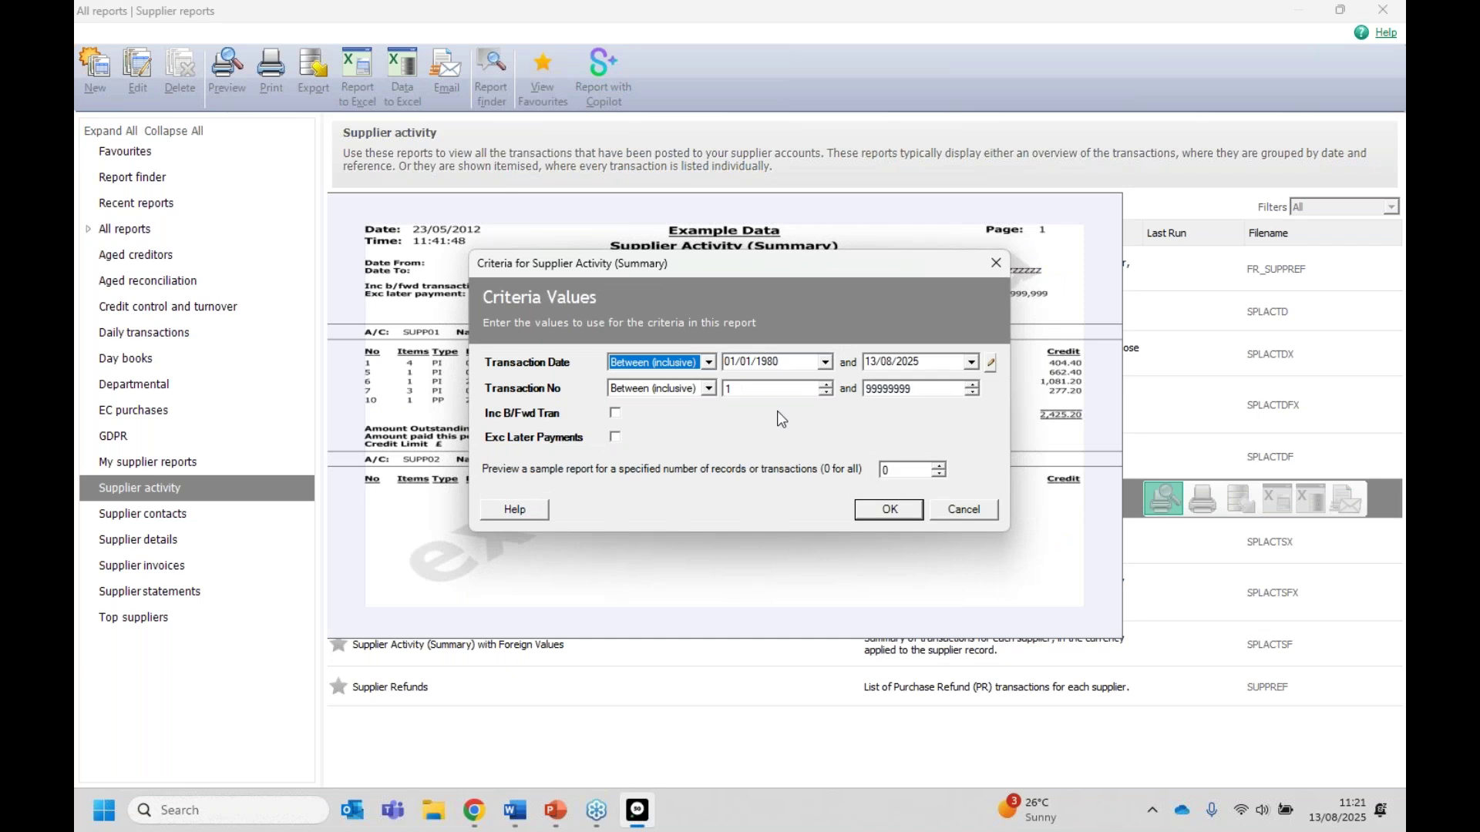
click(924, 363)
text(12/2020)
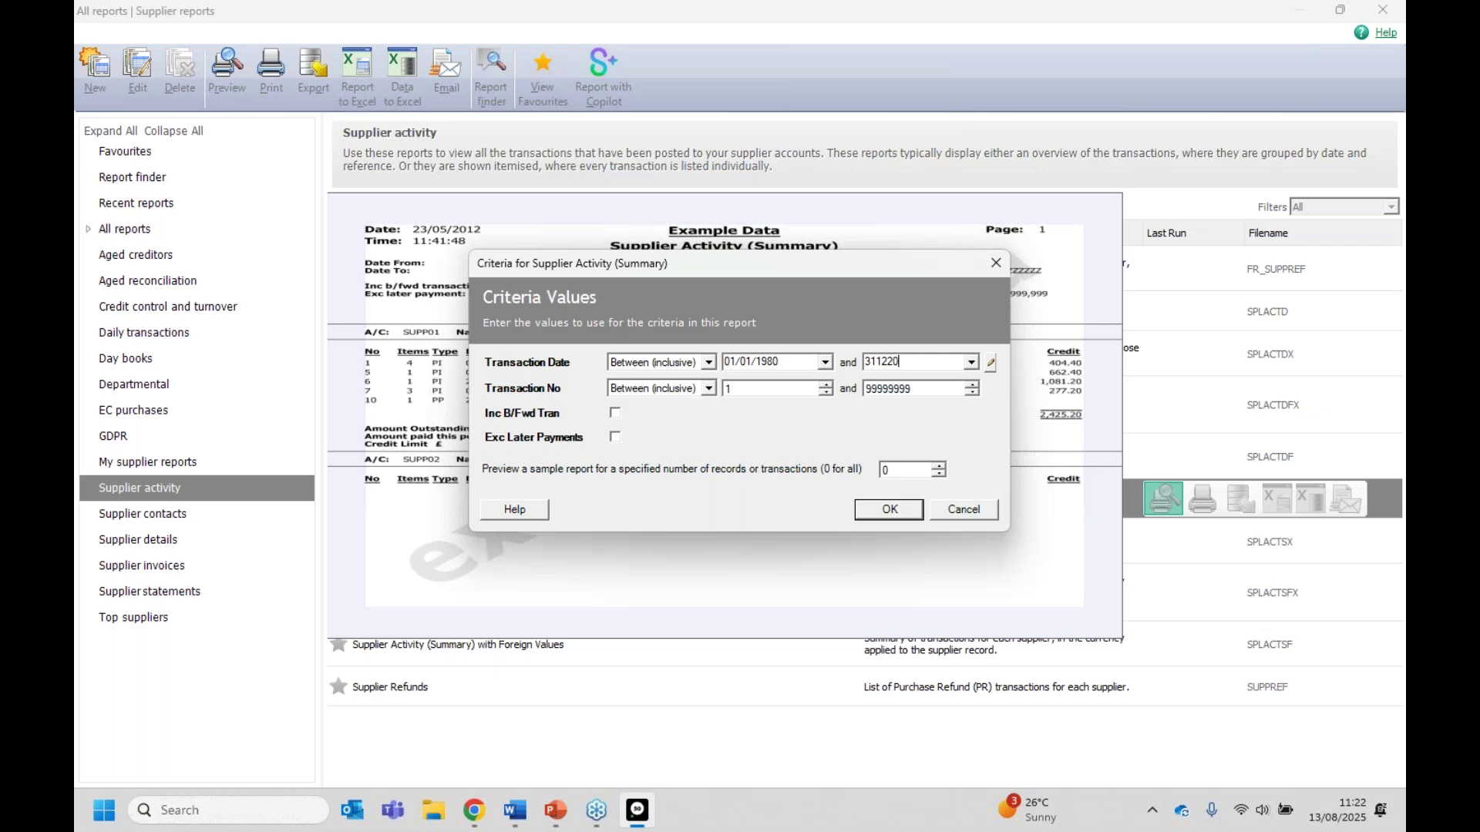
click(912, 505)
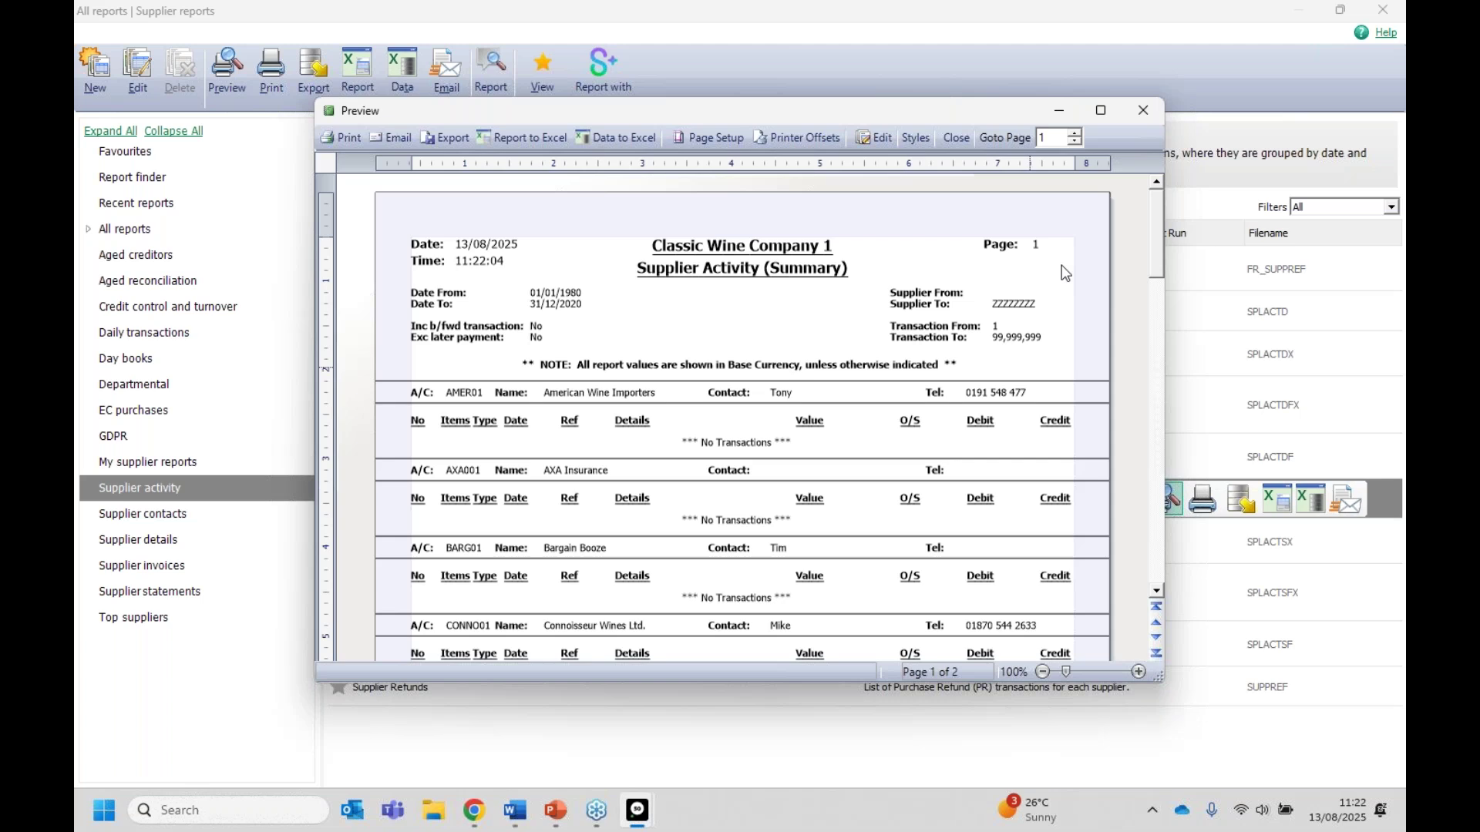
Step: Review both pages of the enlarged Supplier Activity (Summary) preview for any transactions, and close the preview and supplier reports
click(1100, 111)
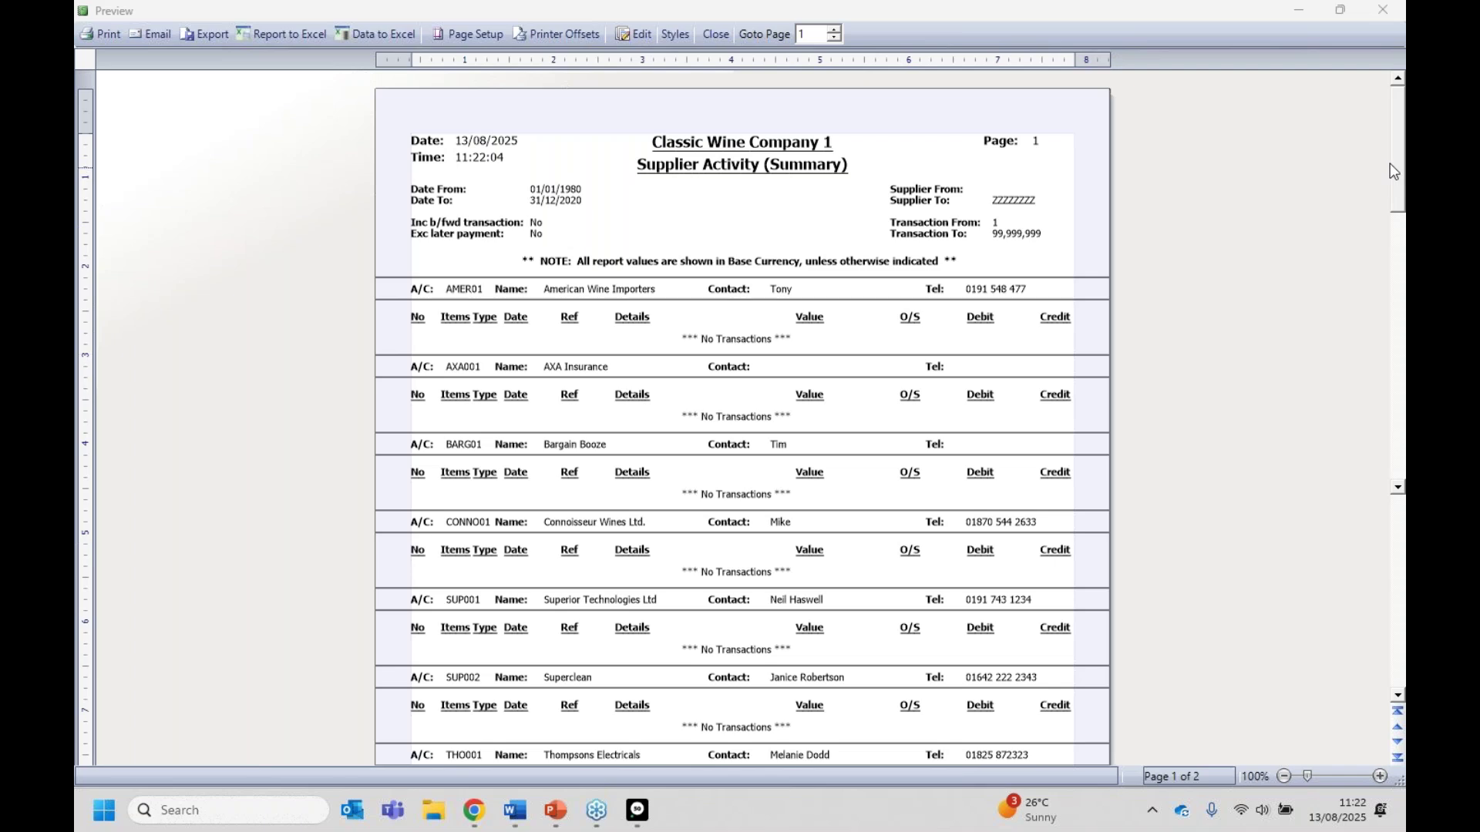
drag(1402, 169, 1403, 403)
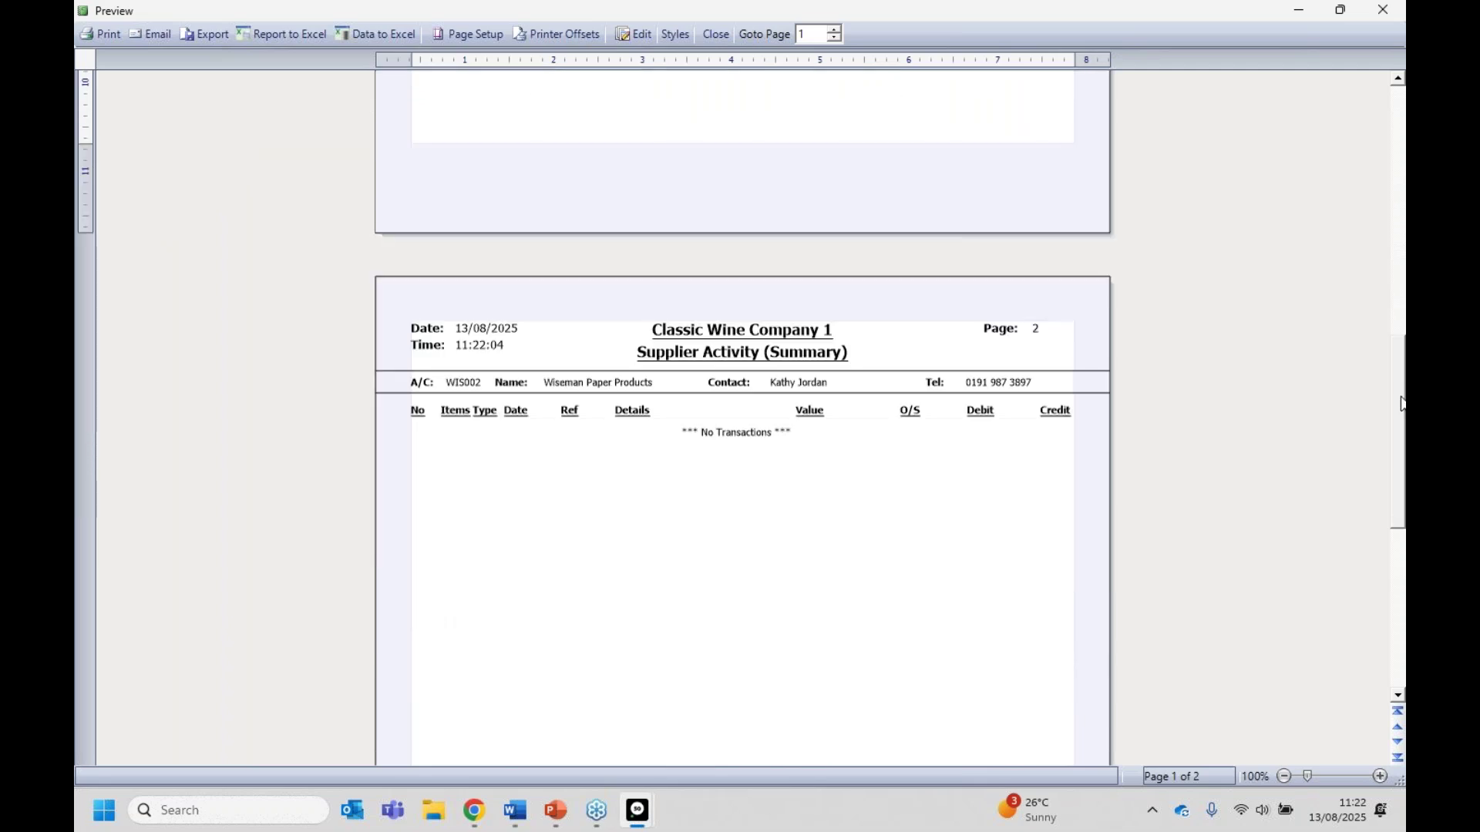
click(1382, 10)
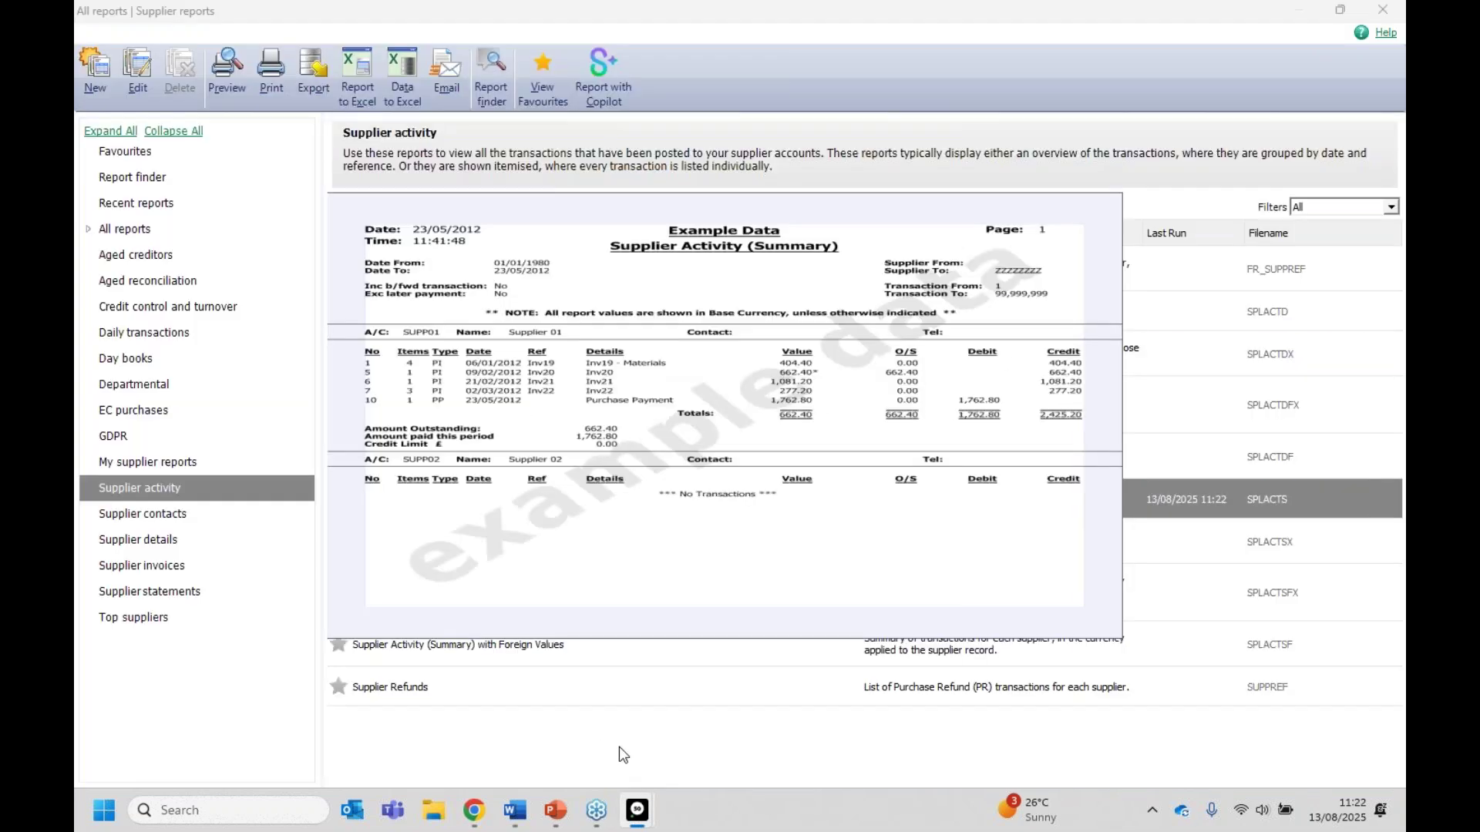
mouse_move(637, 809)
click(795, 716)
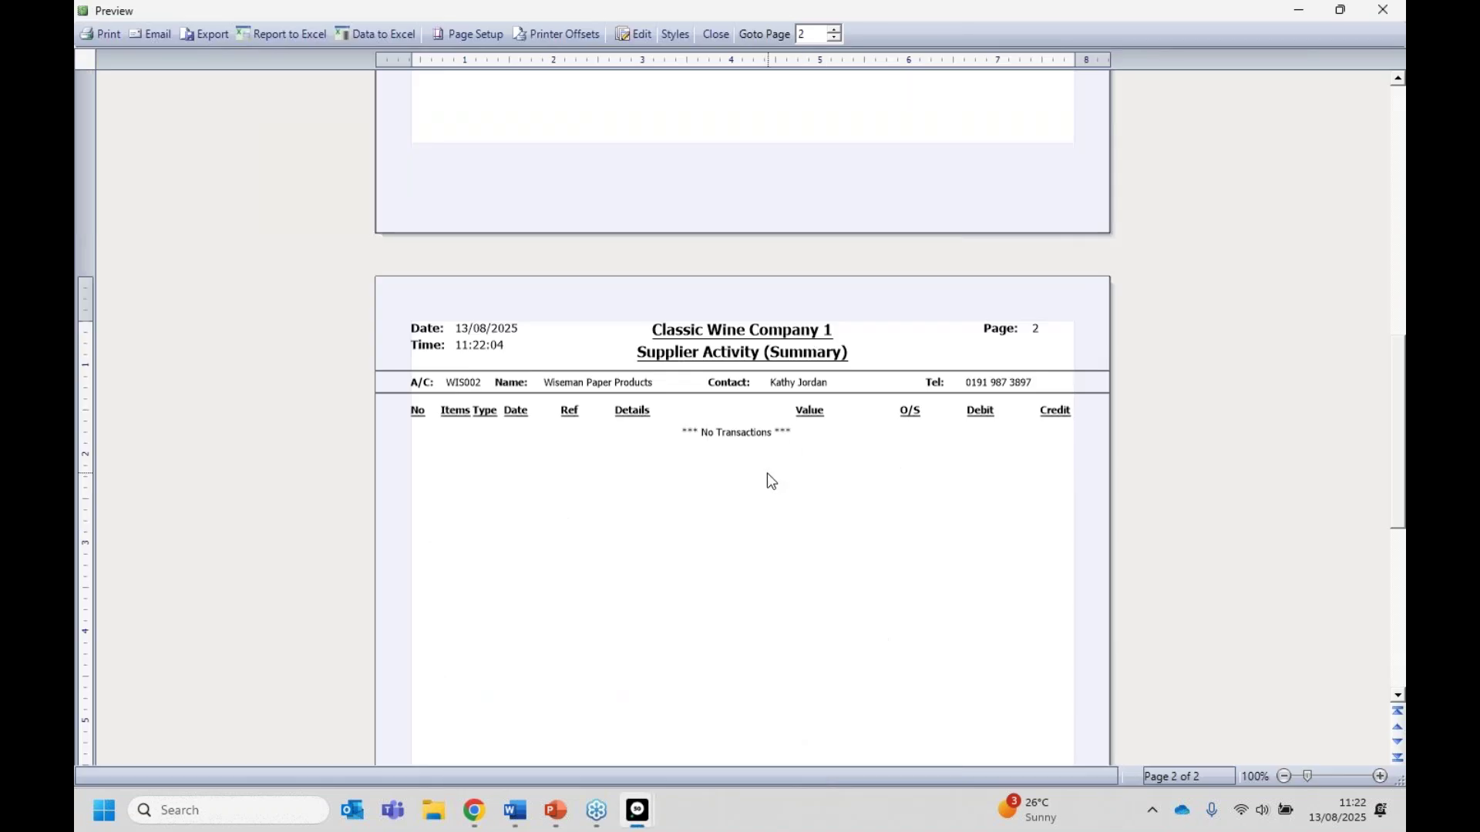
scroll(787, 446, up, 1)
scroll(787, 441, up, 10)
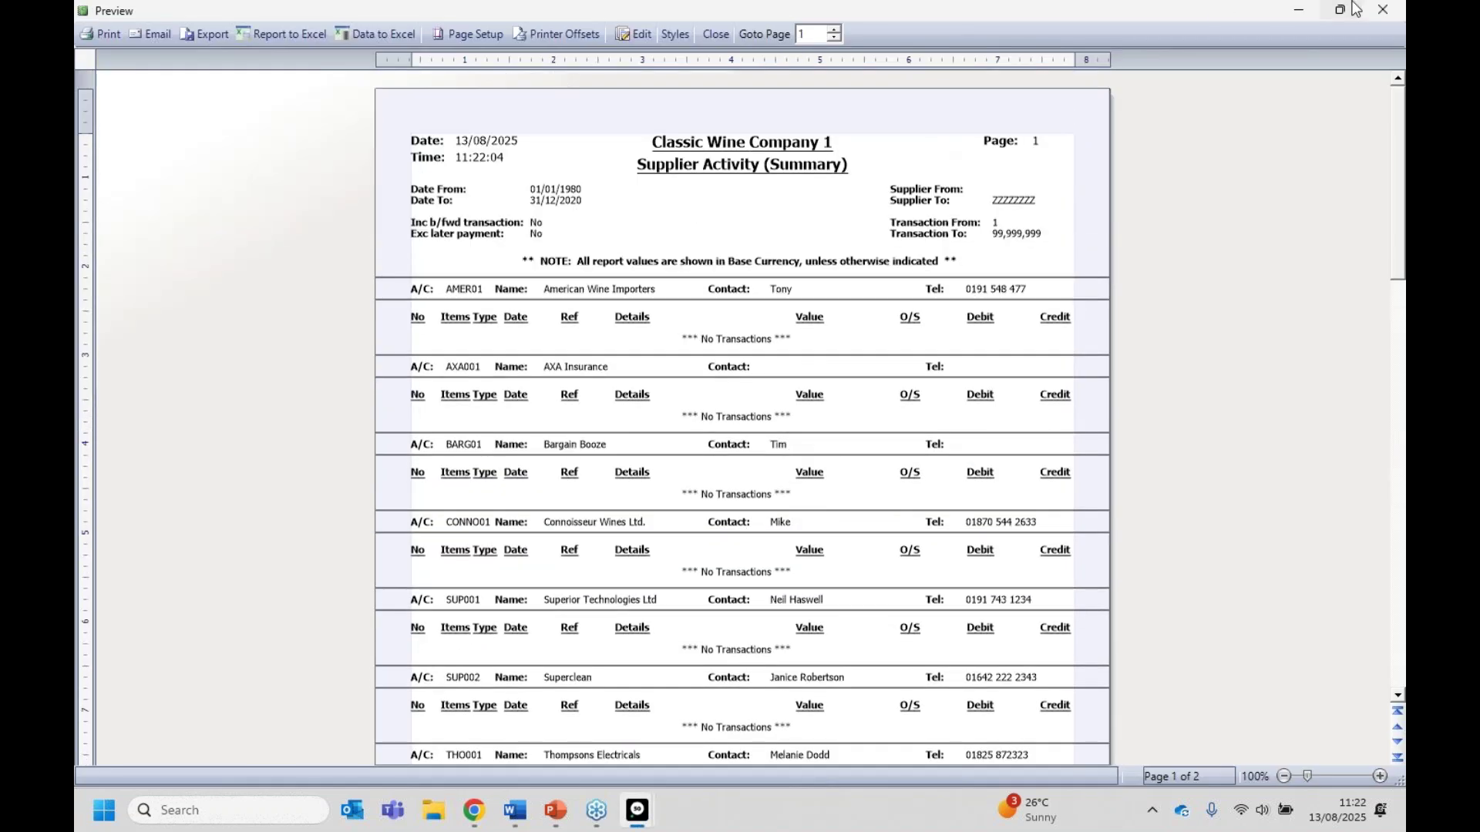
click(1353, 6)
click(1140, 113)
click(1381, 11)
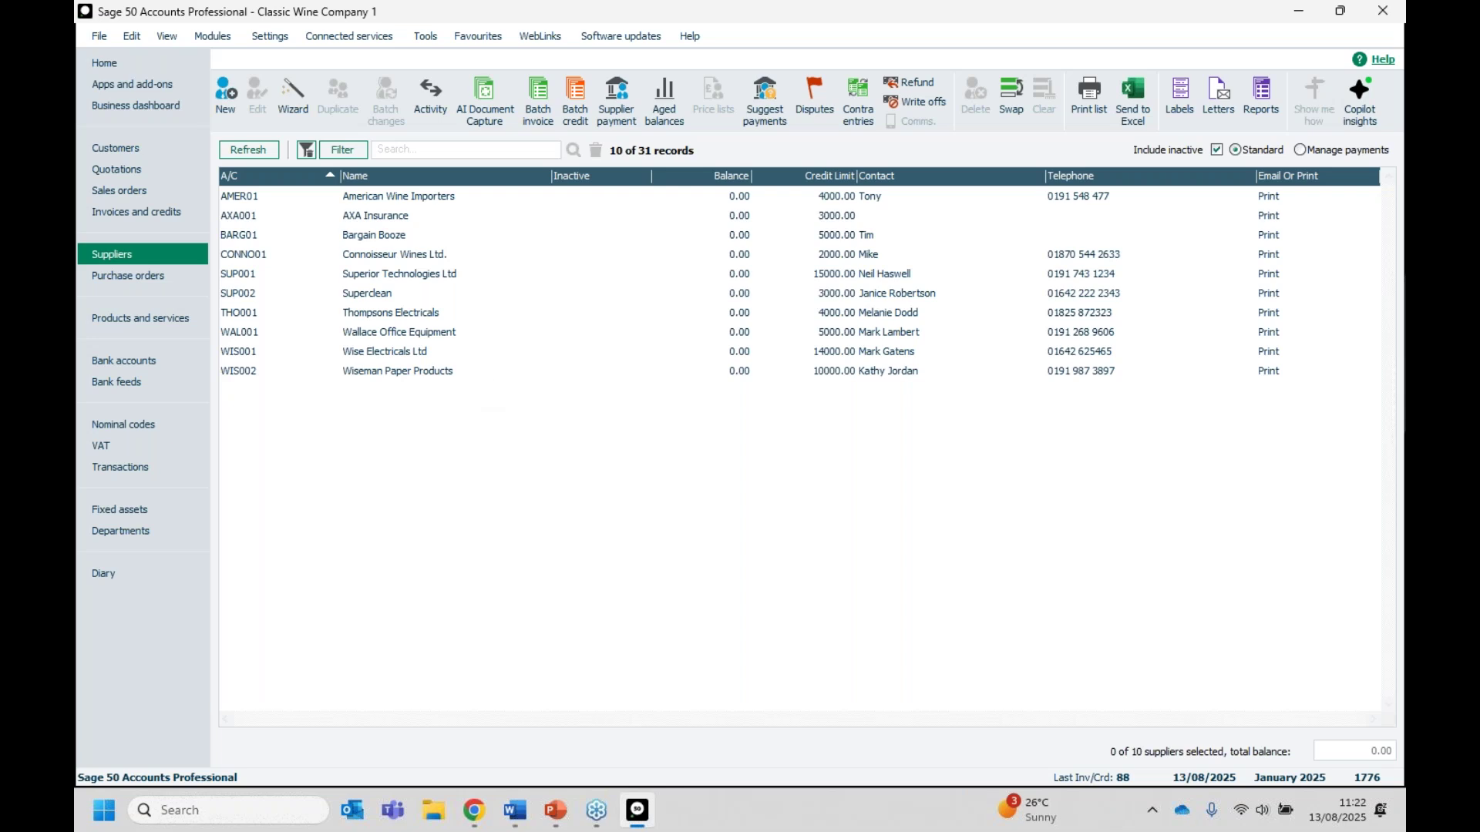
key(alt+Tab)
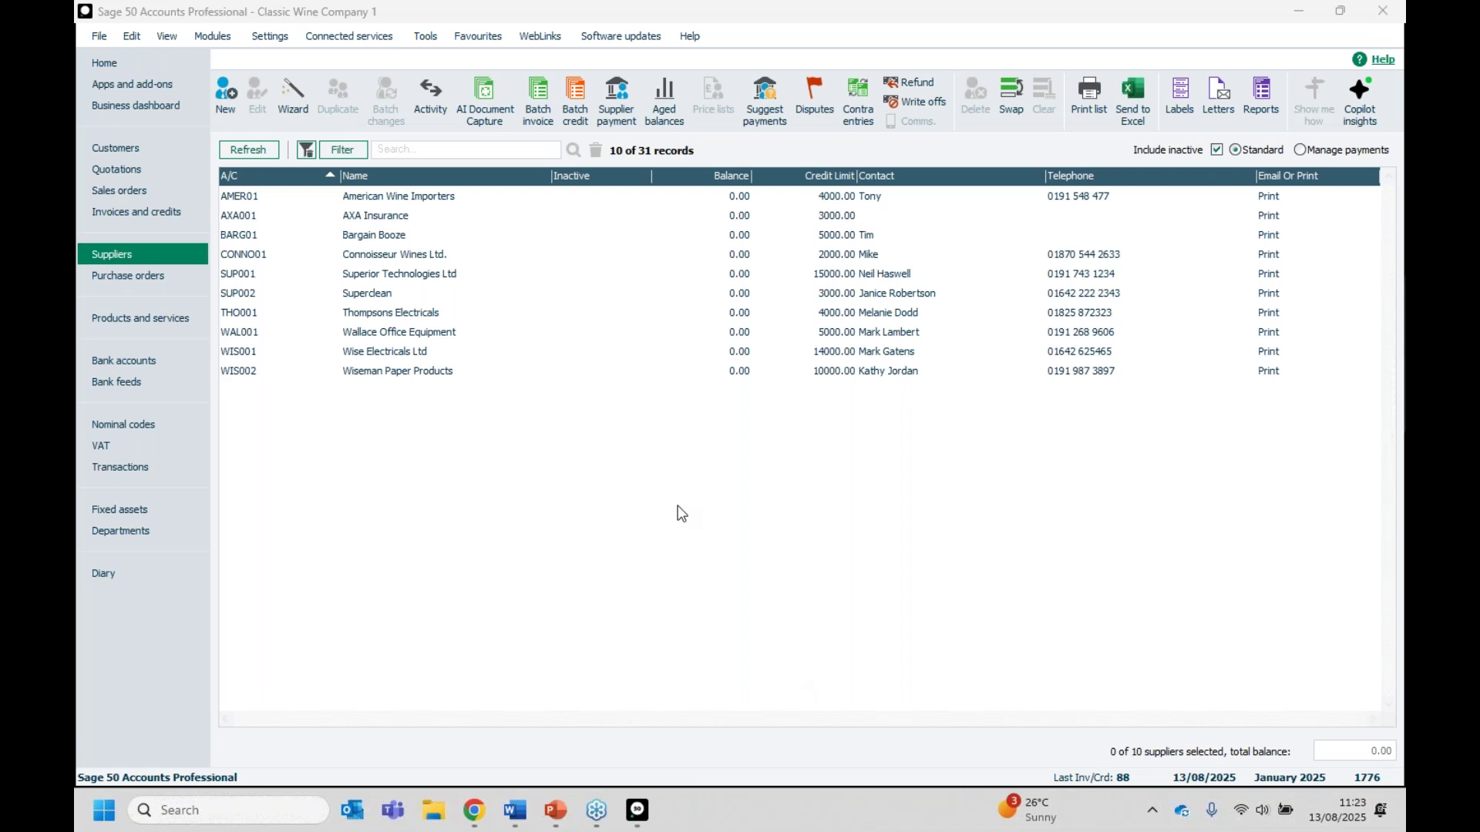
click(1218, 153)
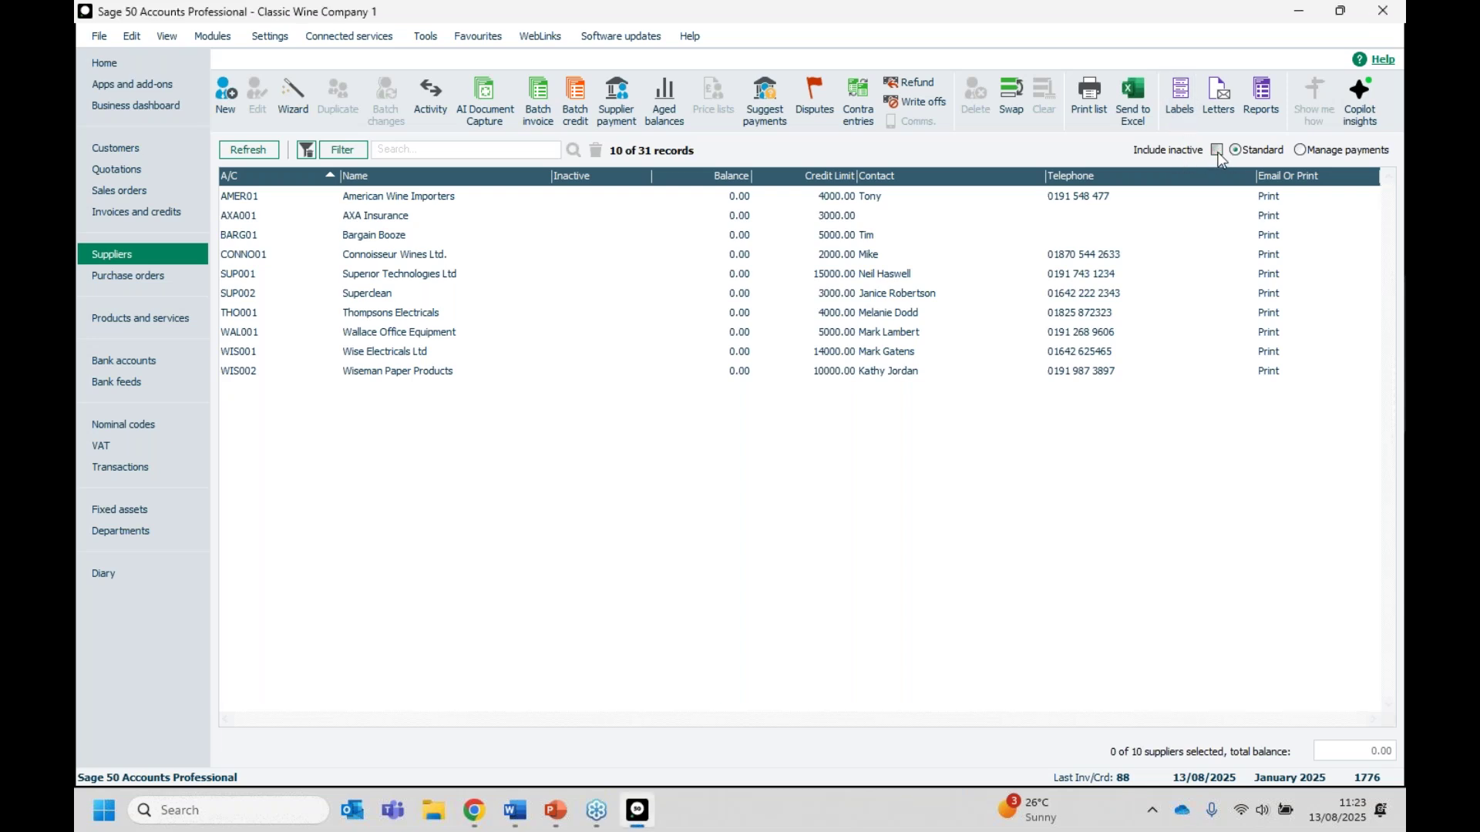
click(1218, 154)
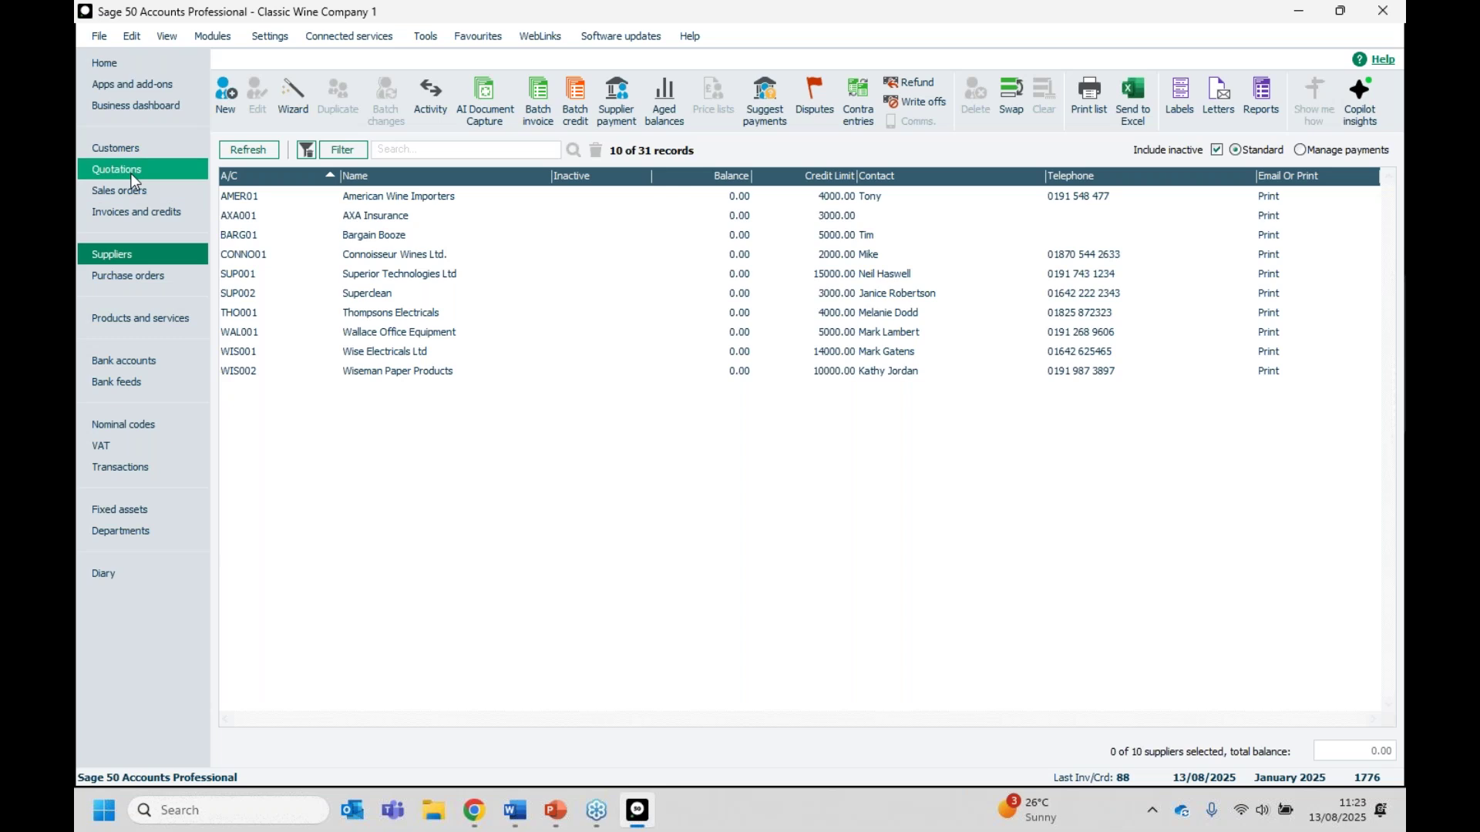
Step: Exclude inactive records from the customer list
click(104, 148)
scroll(523, 372, down, 1)
scroll(525, 364, up, 1)
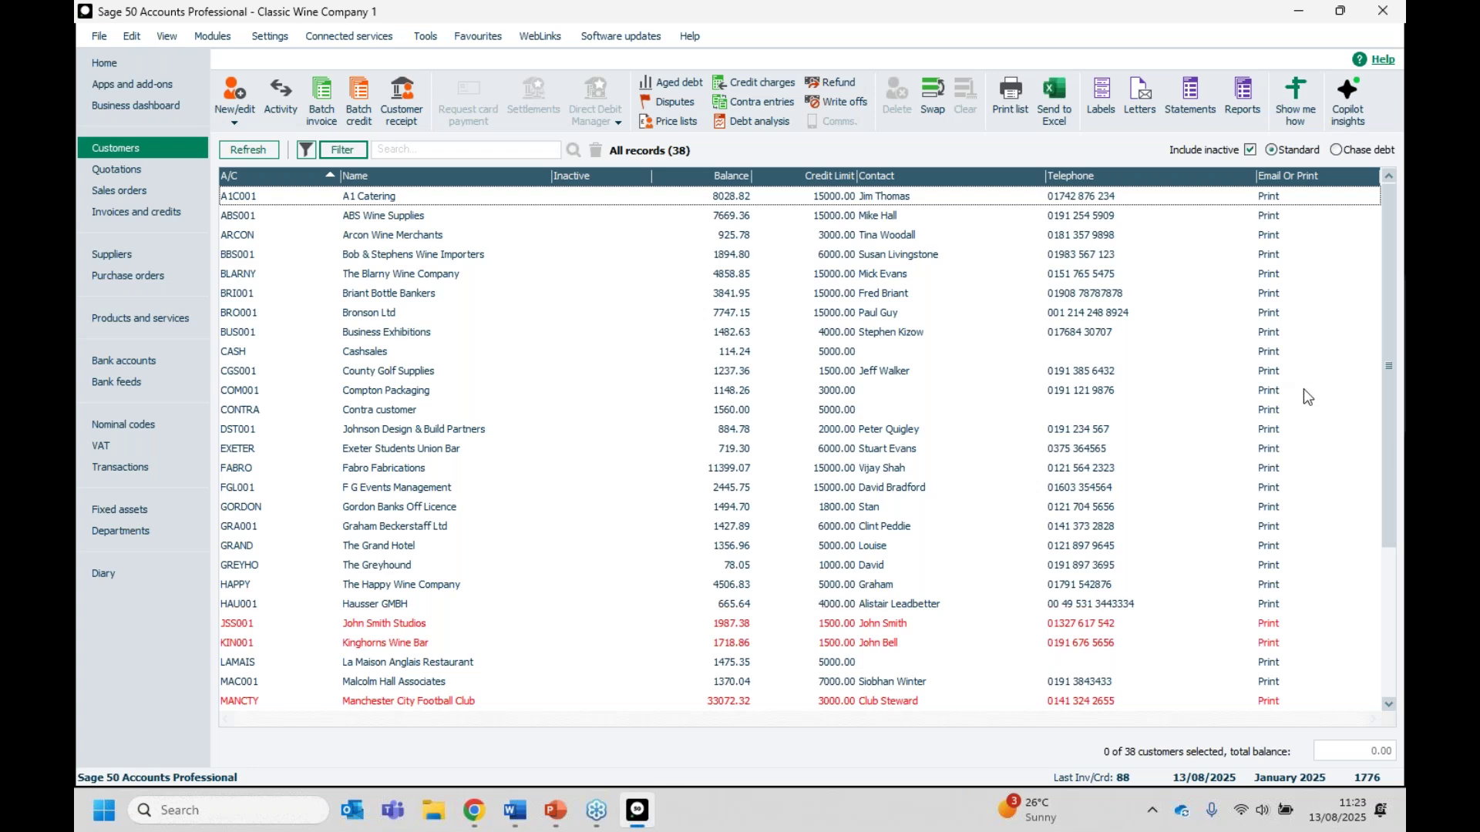
click(1249, 151)
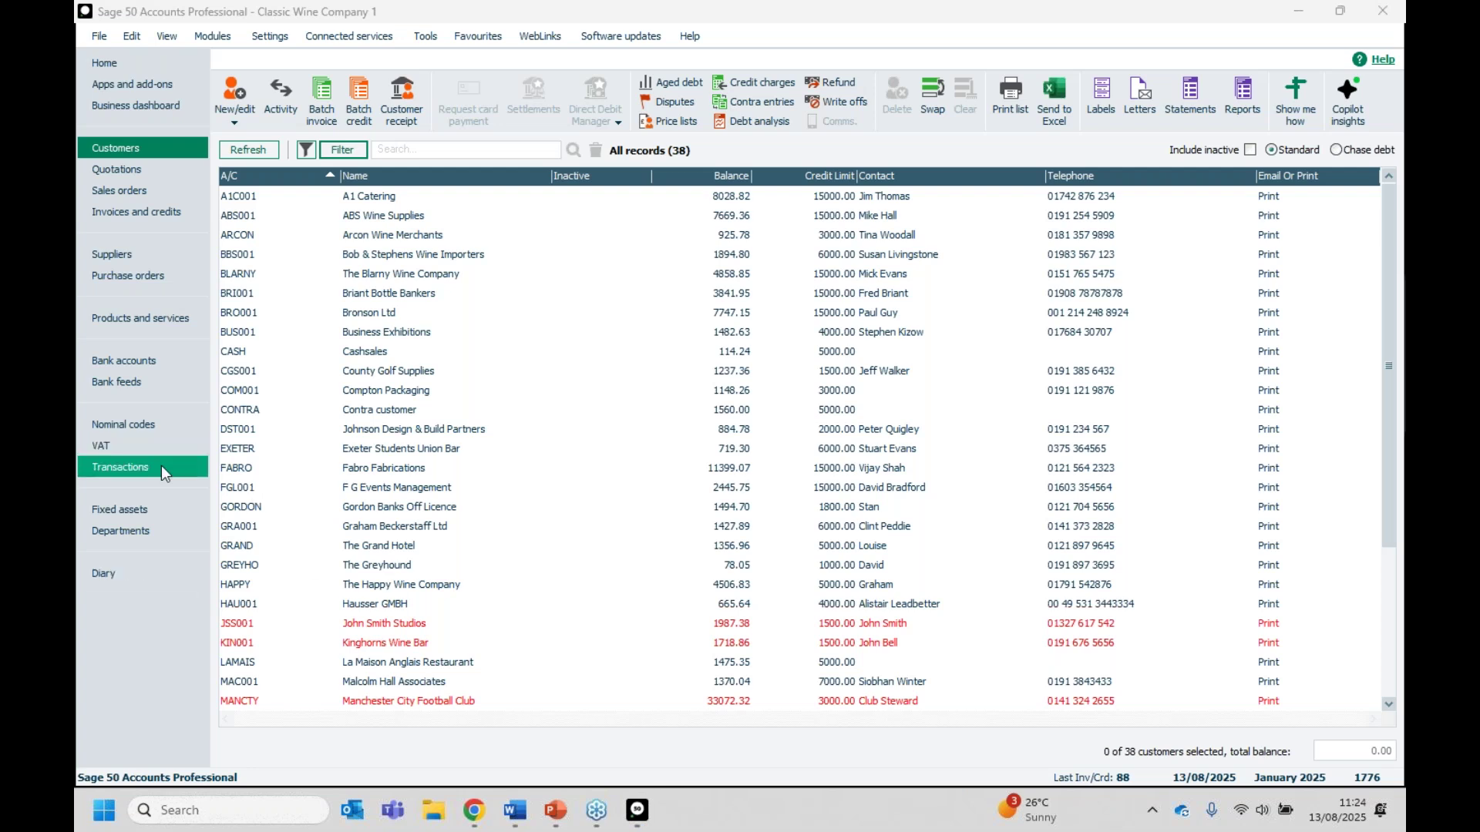
Step: Examine the transactions list from the latest opening balance entries back to the earliest remaining transactions
click(109, 474)
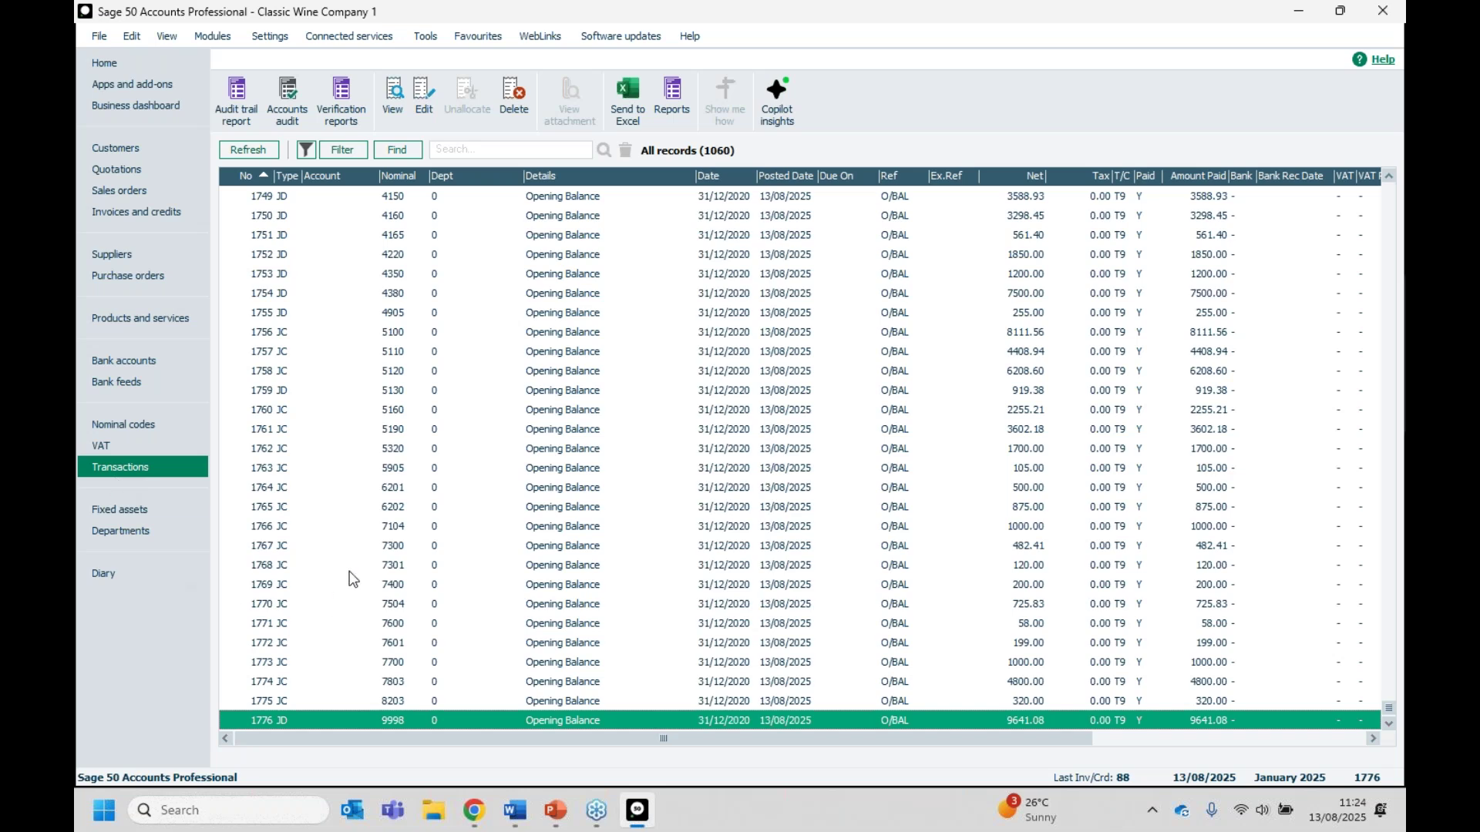
click(254, 547)
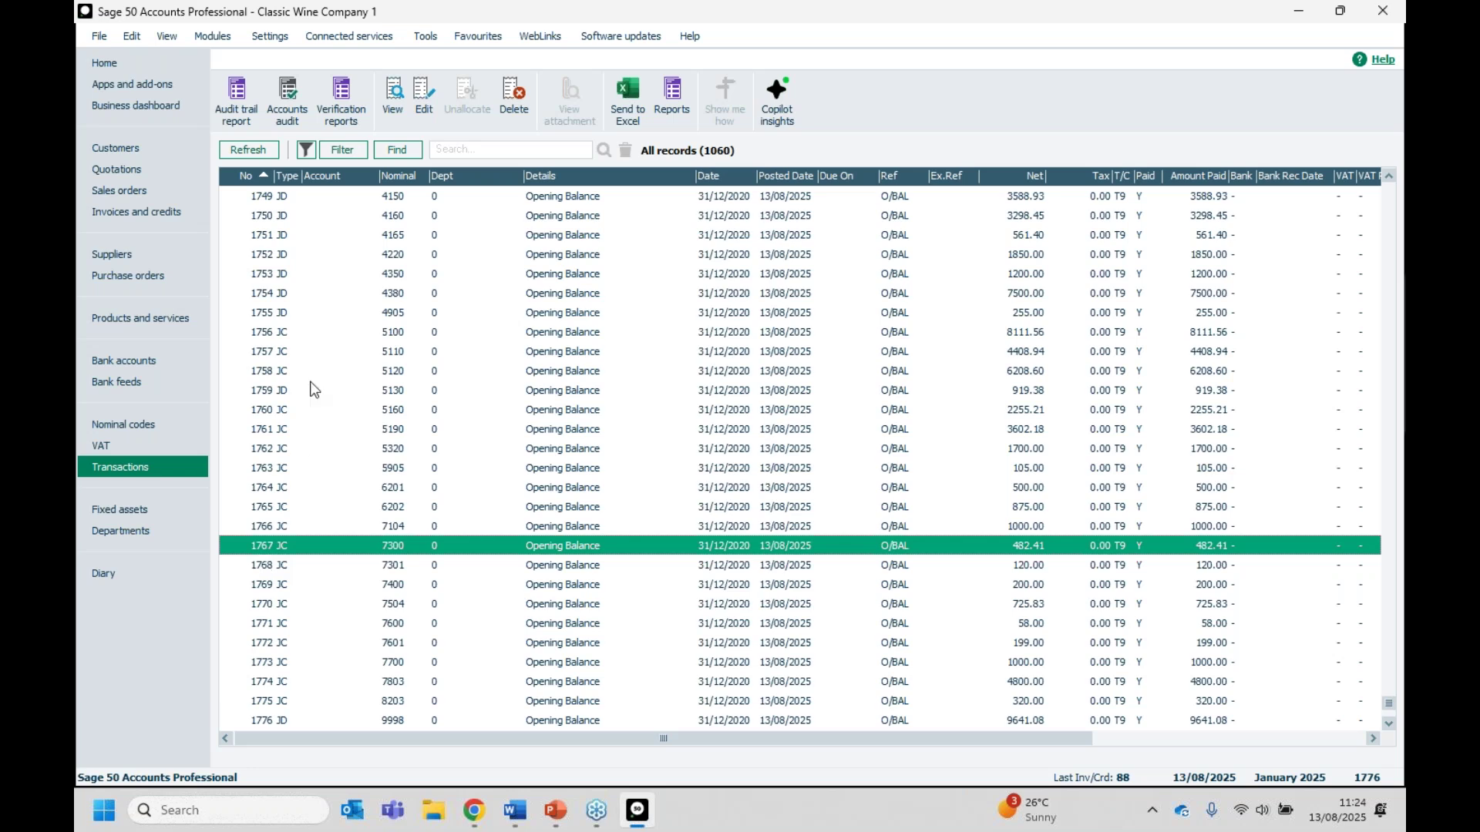
drag(1388, 703, 1372, 169)
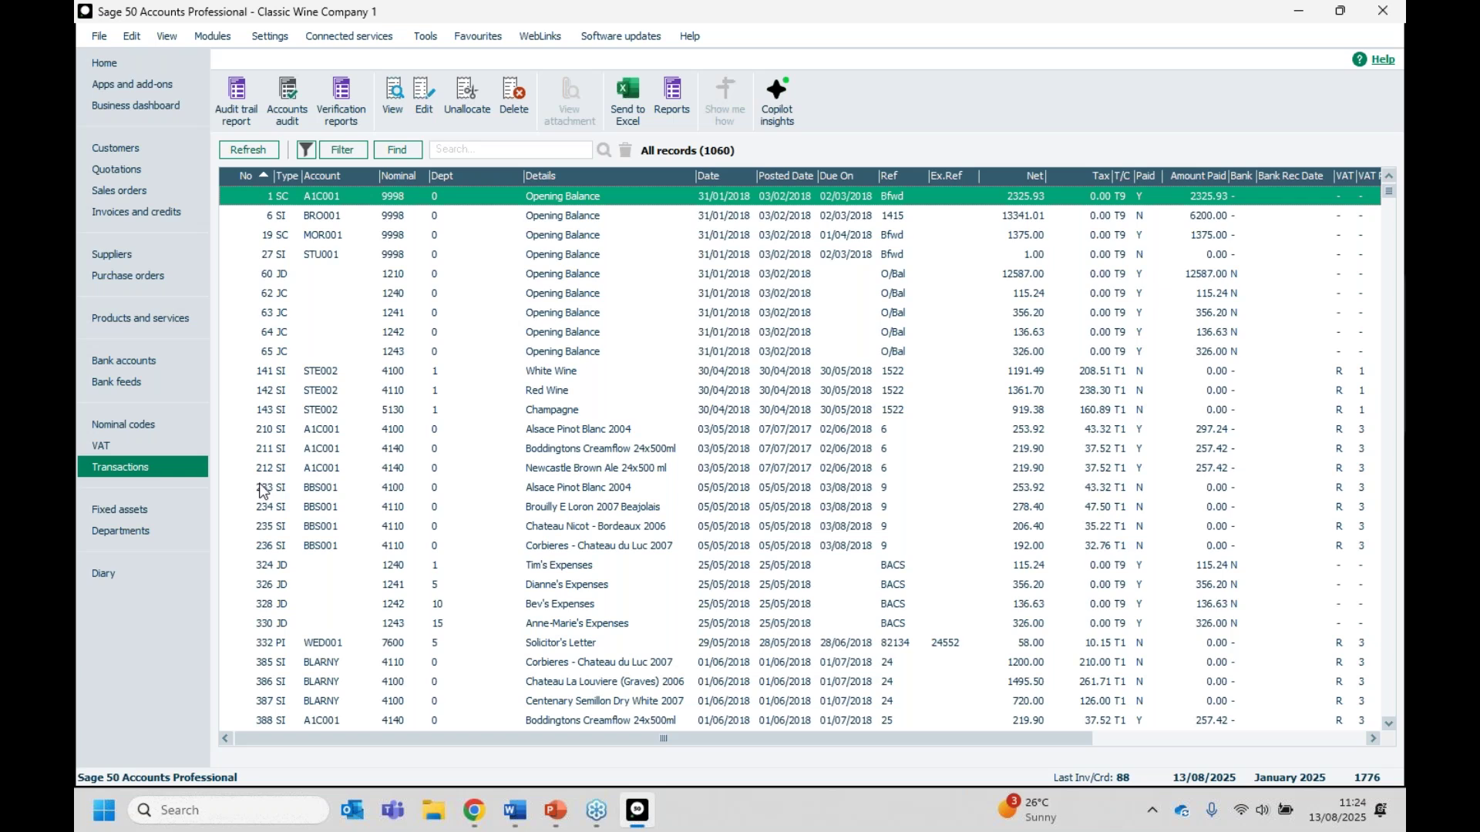
Step: Select all the filtered zero-balance supplier records and delete them
click(88, 259)
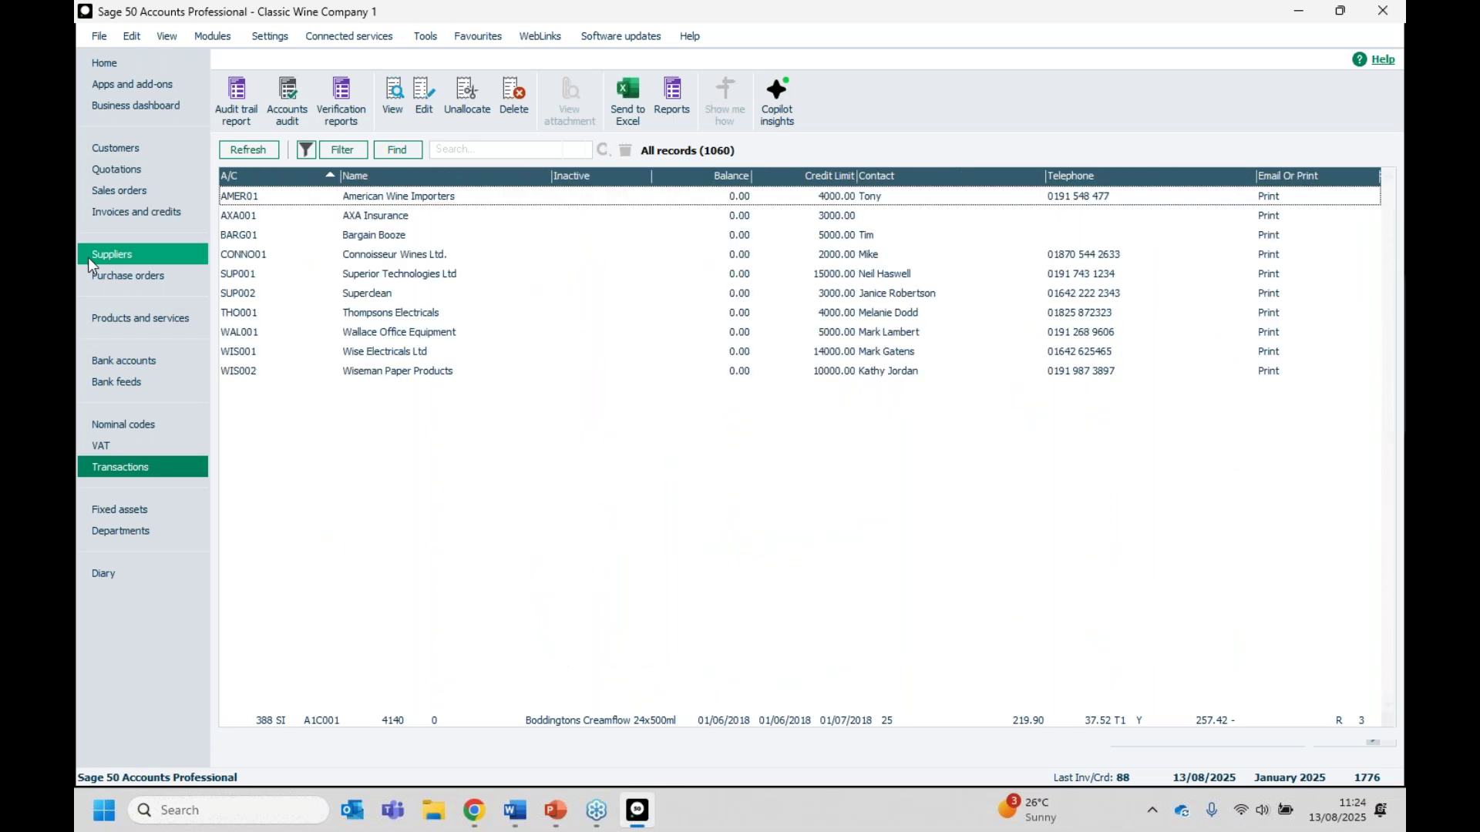
click(390, 199)
key(ctrl+a)
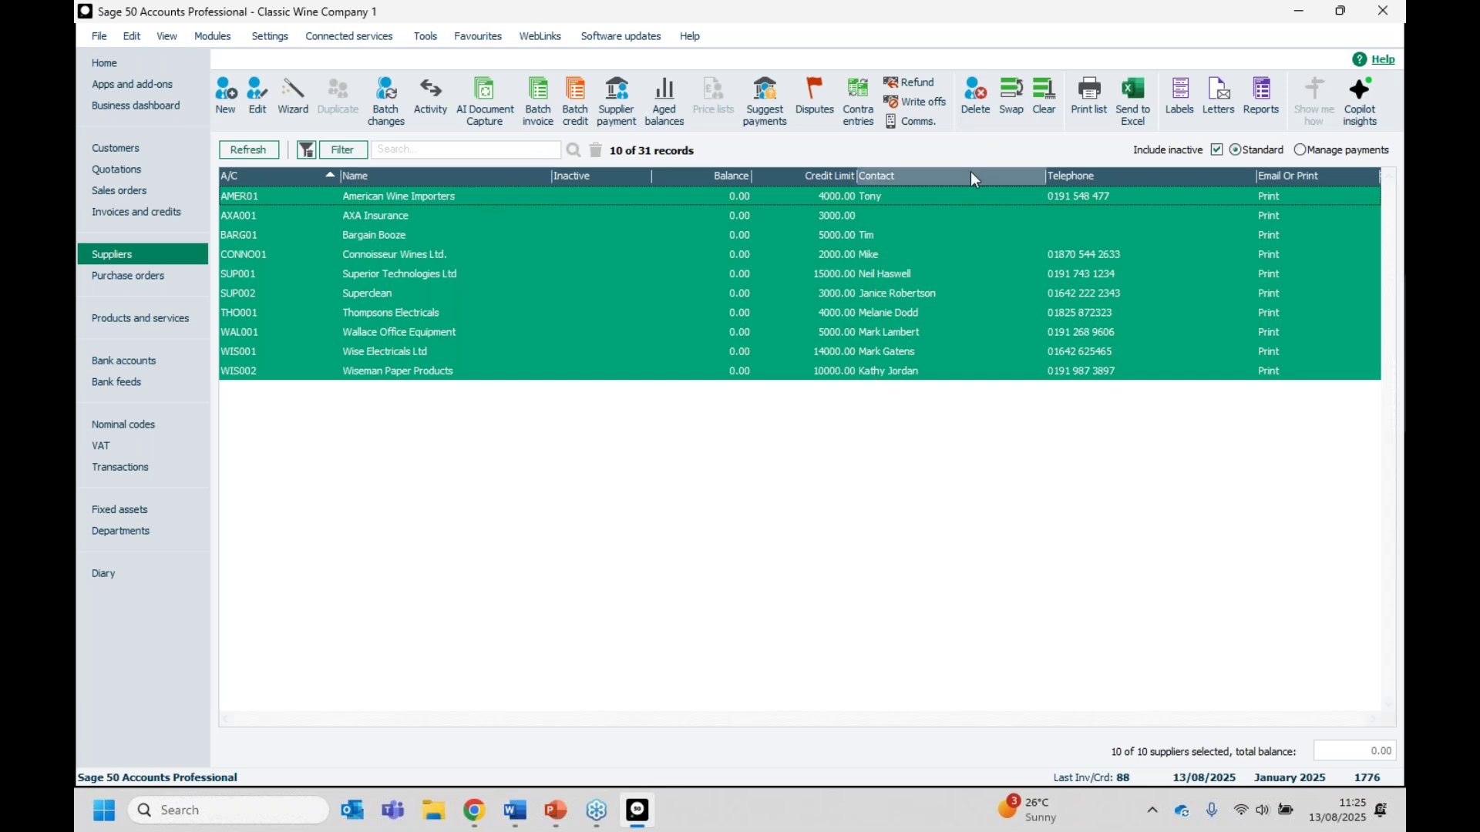
click(977, 104)
click(791, 438)
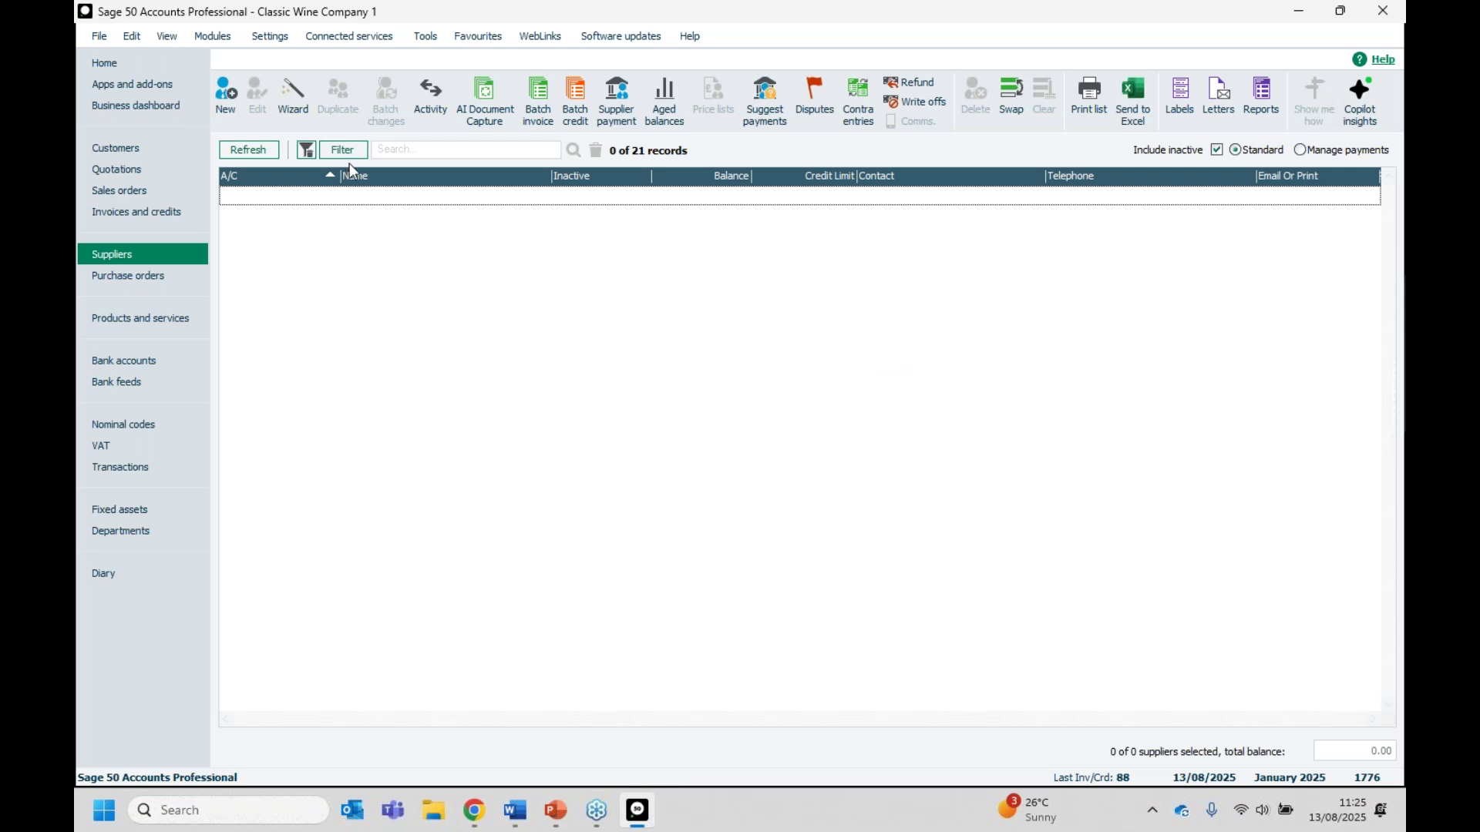
Step: Clear the balance filter from the supplier list so all remaining records are listed
click(344, 151)
click(369, 274)
click(1010, 572)
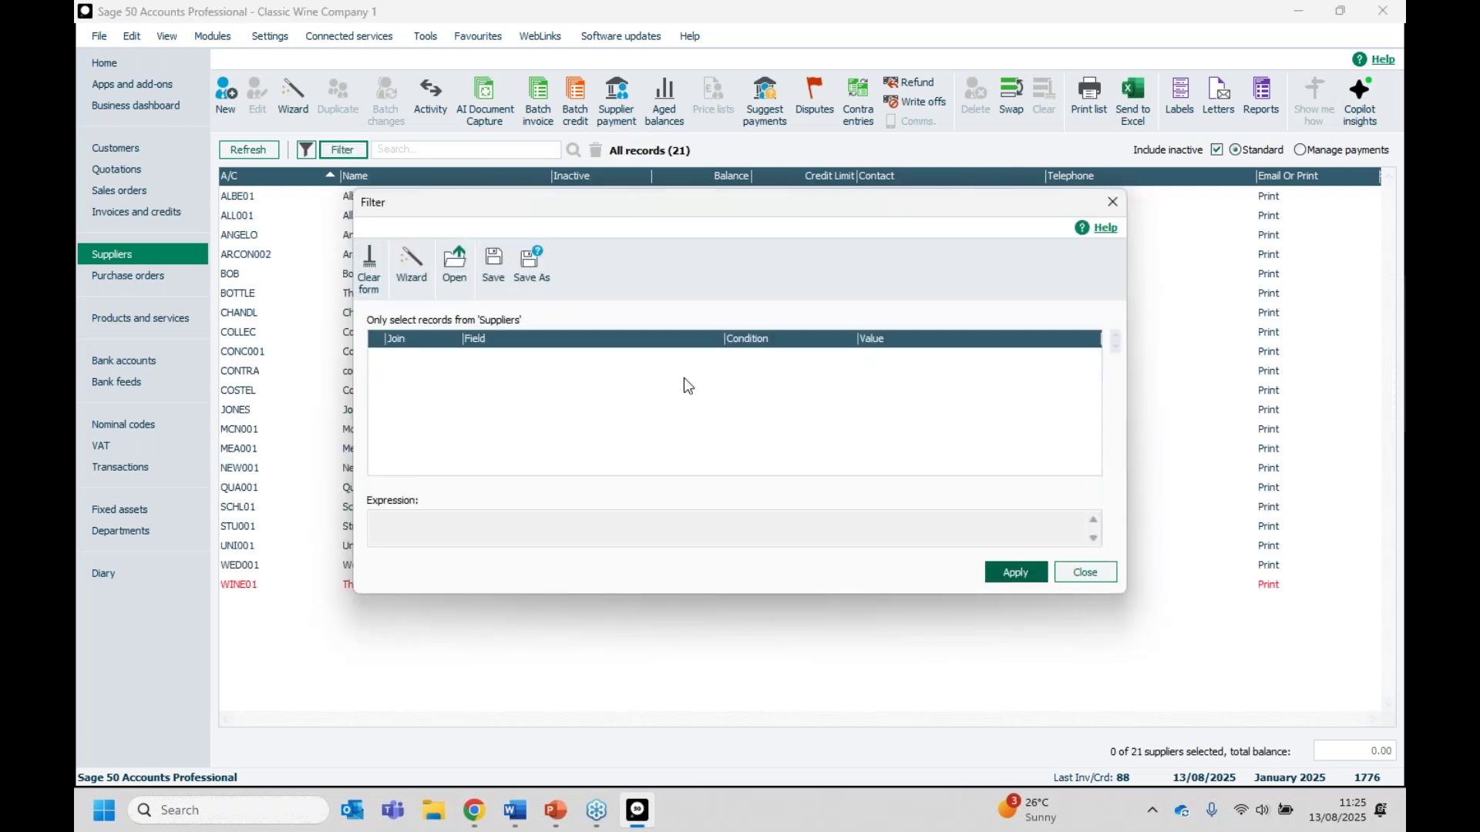
click(1088, 574)
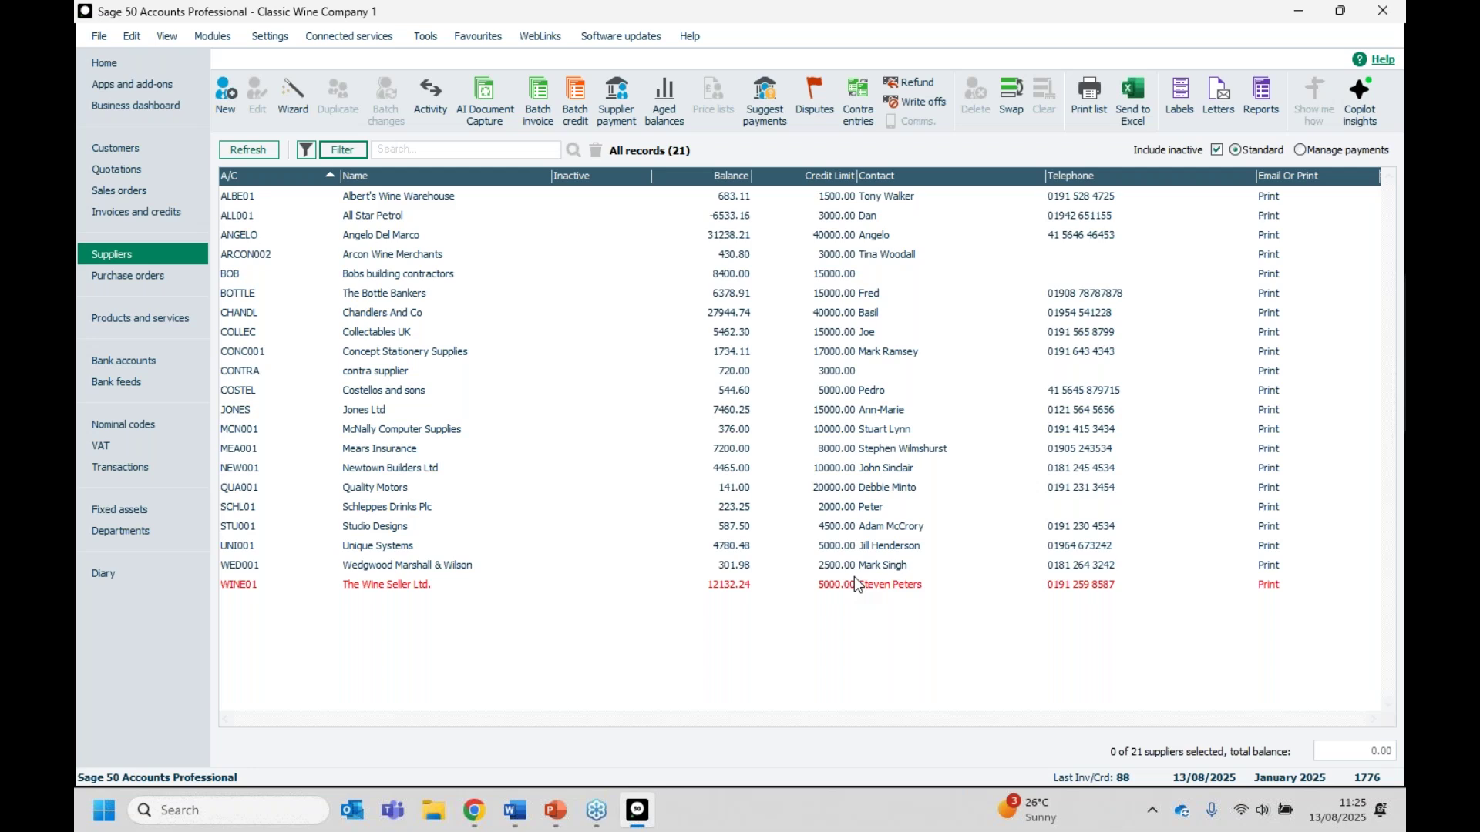
Step: Check the activity of bank account 1270 Credit Card Receipts for any transactions, and close it
click(124, 360)
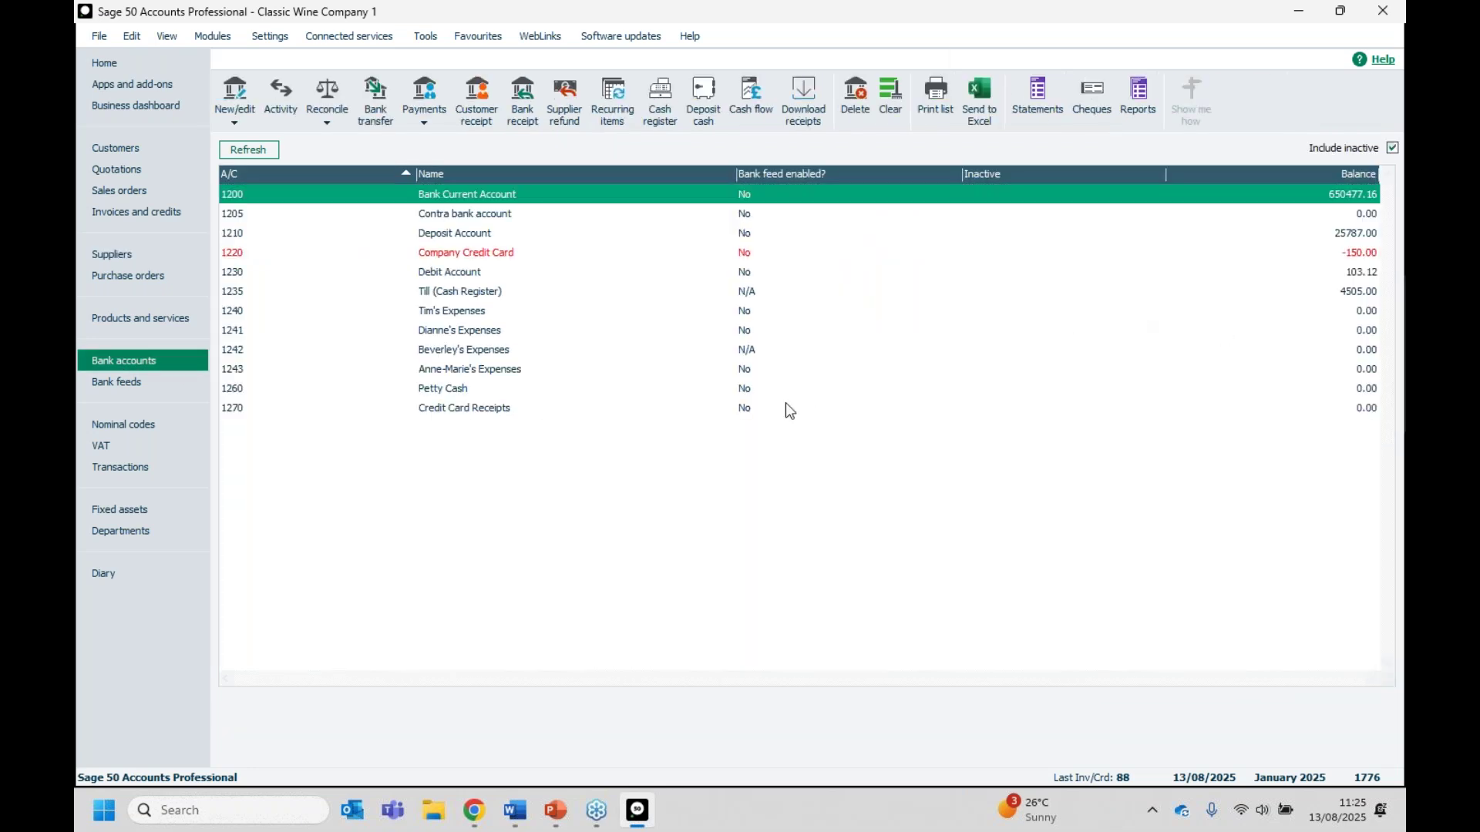
click(463, 408)
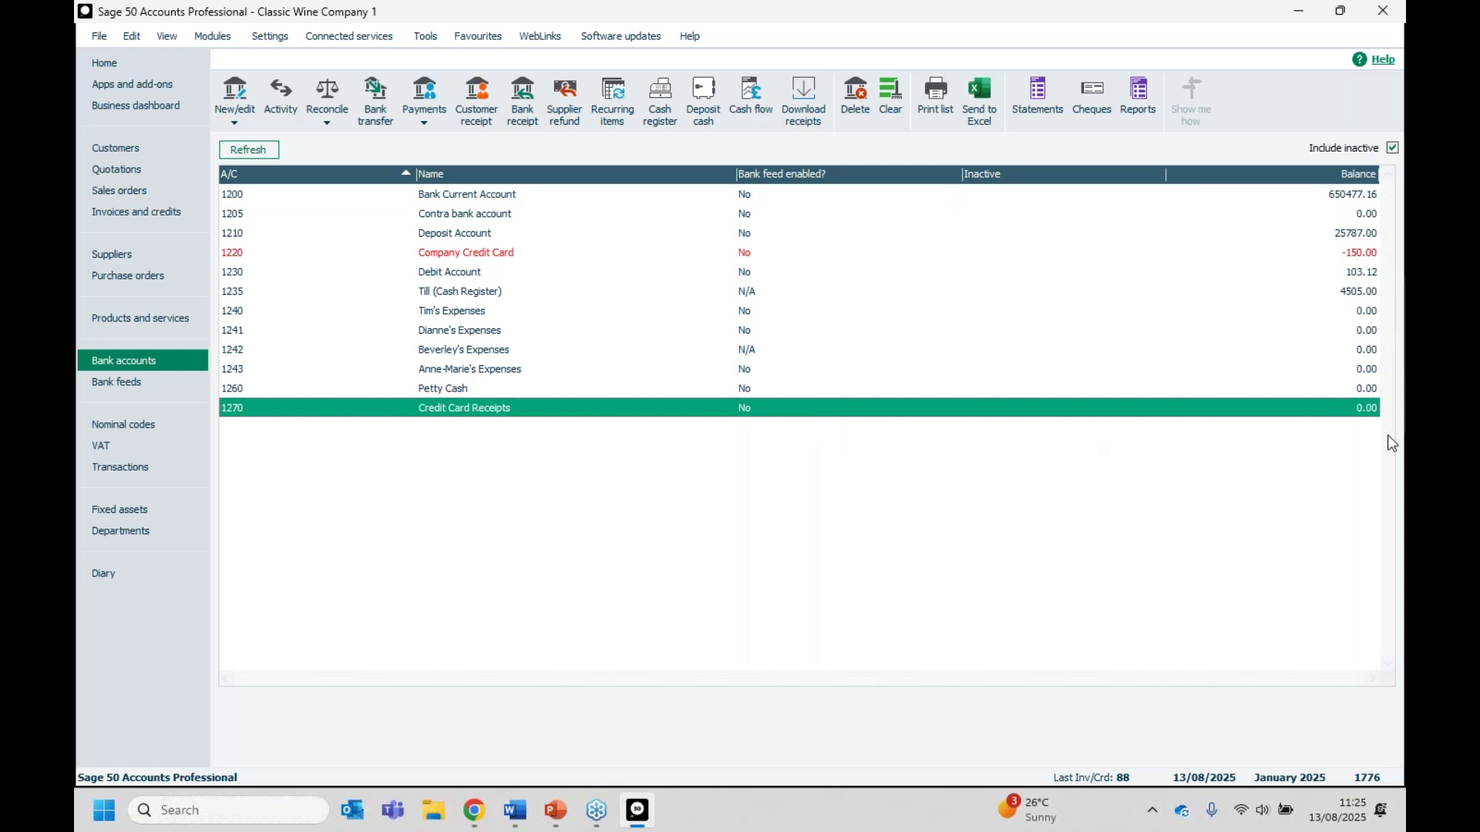
click(281, 96)
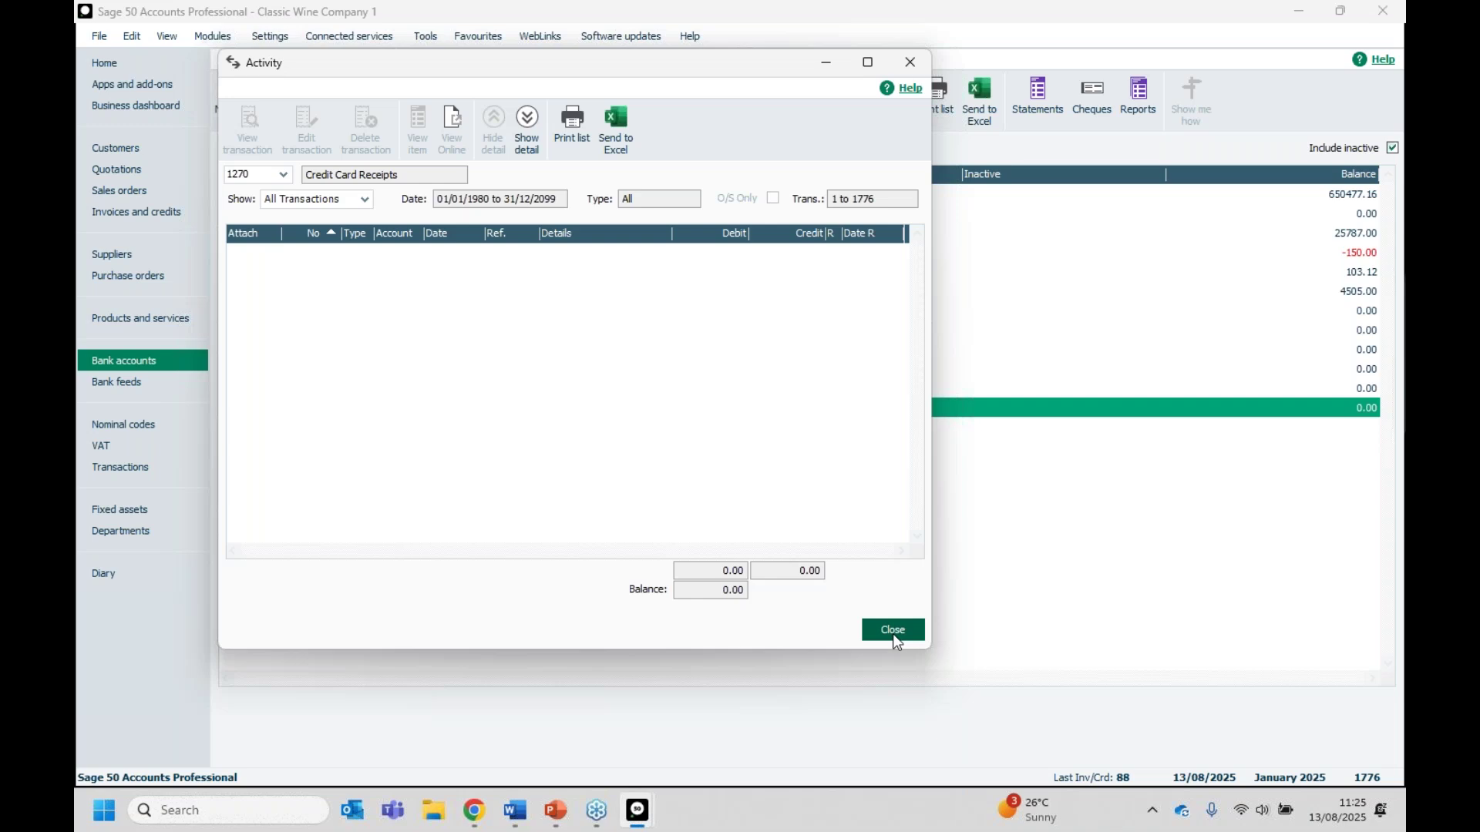
click(892, 630)
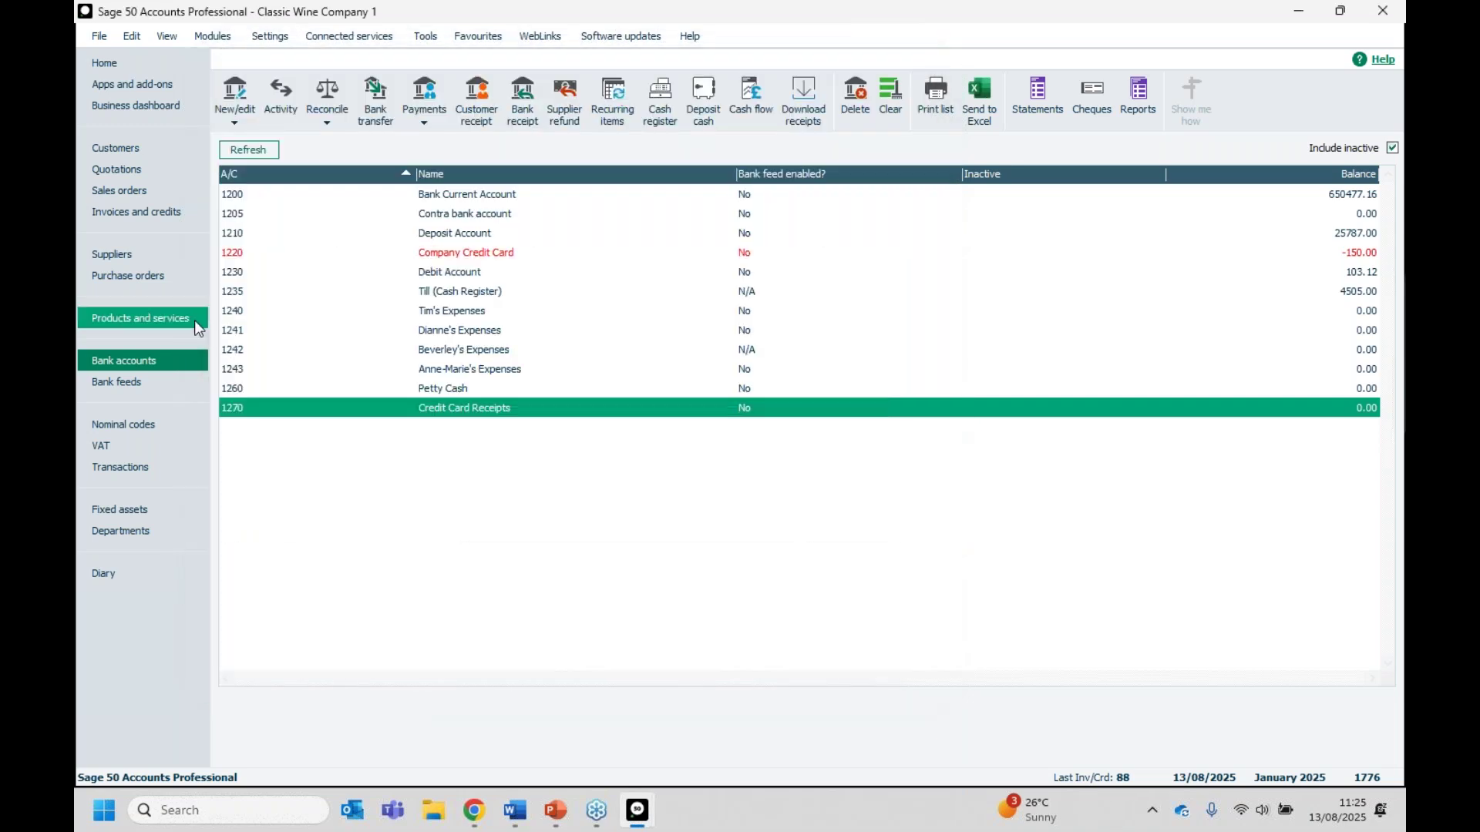
Step: Filter the nominal codes list to records where Balance Is Equal To 0.00
click(112, 426)
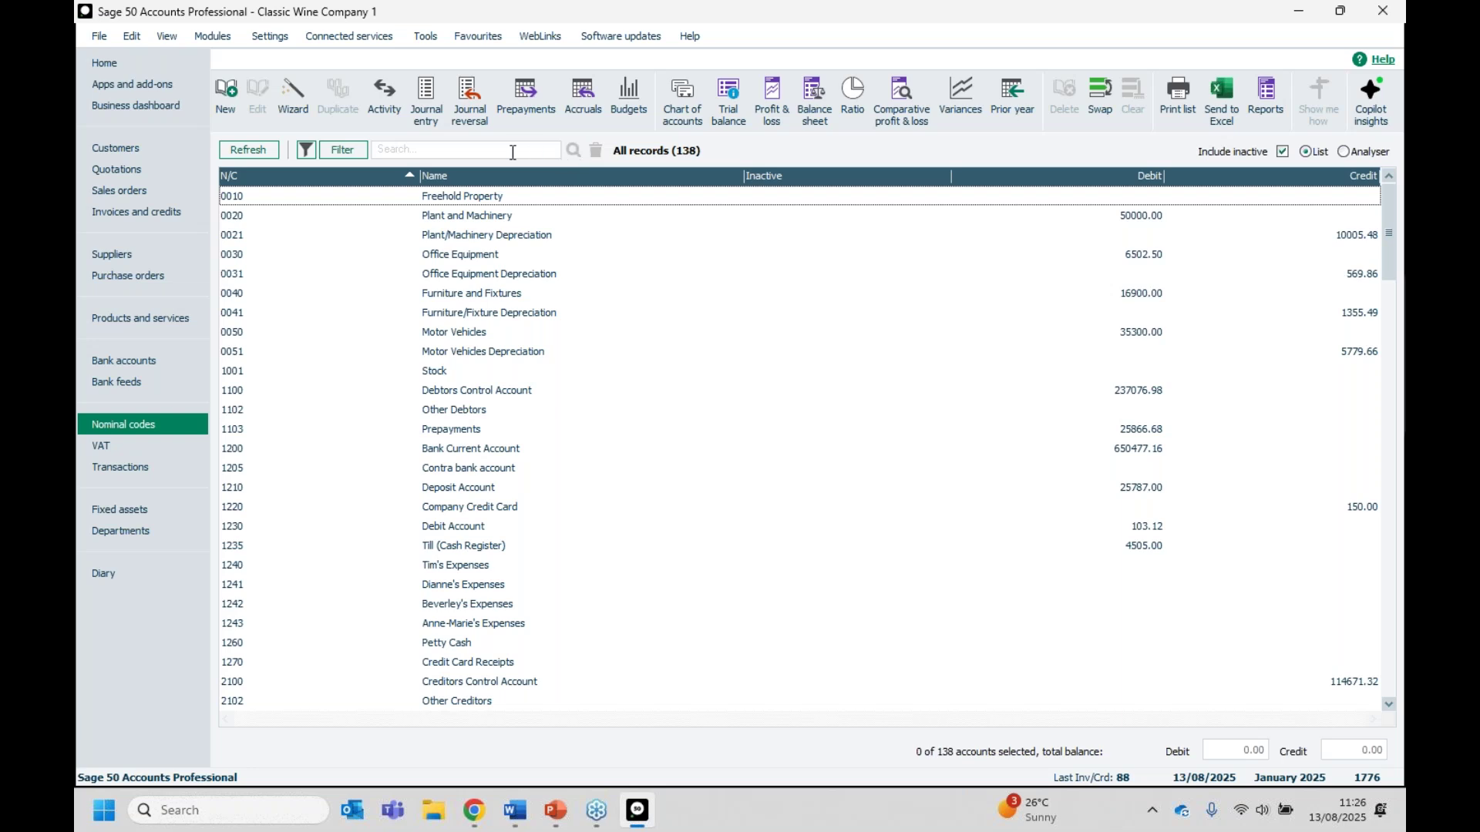
click(326, 151)
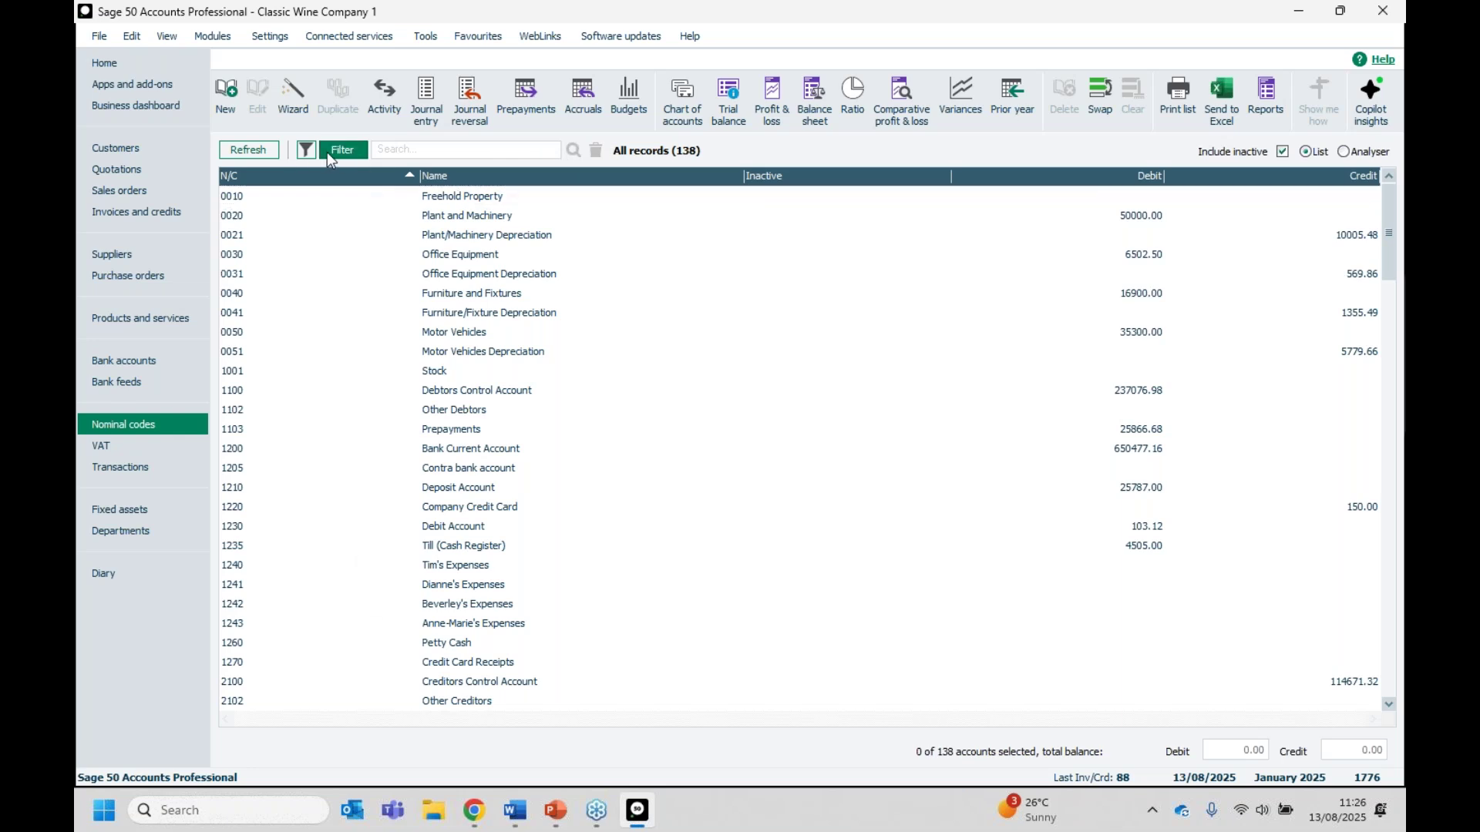
click(611, 360)
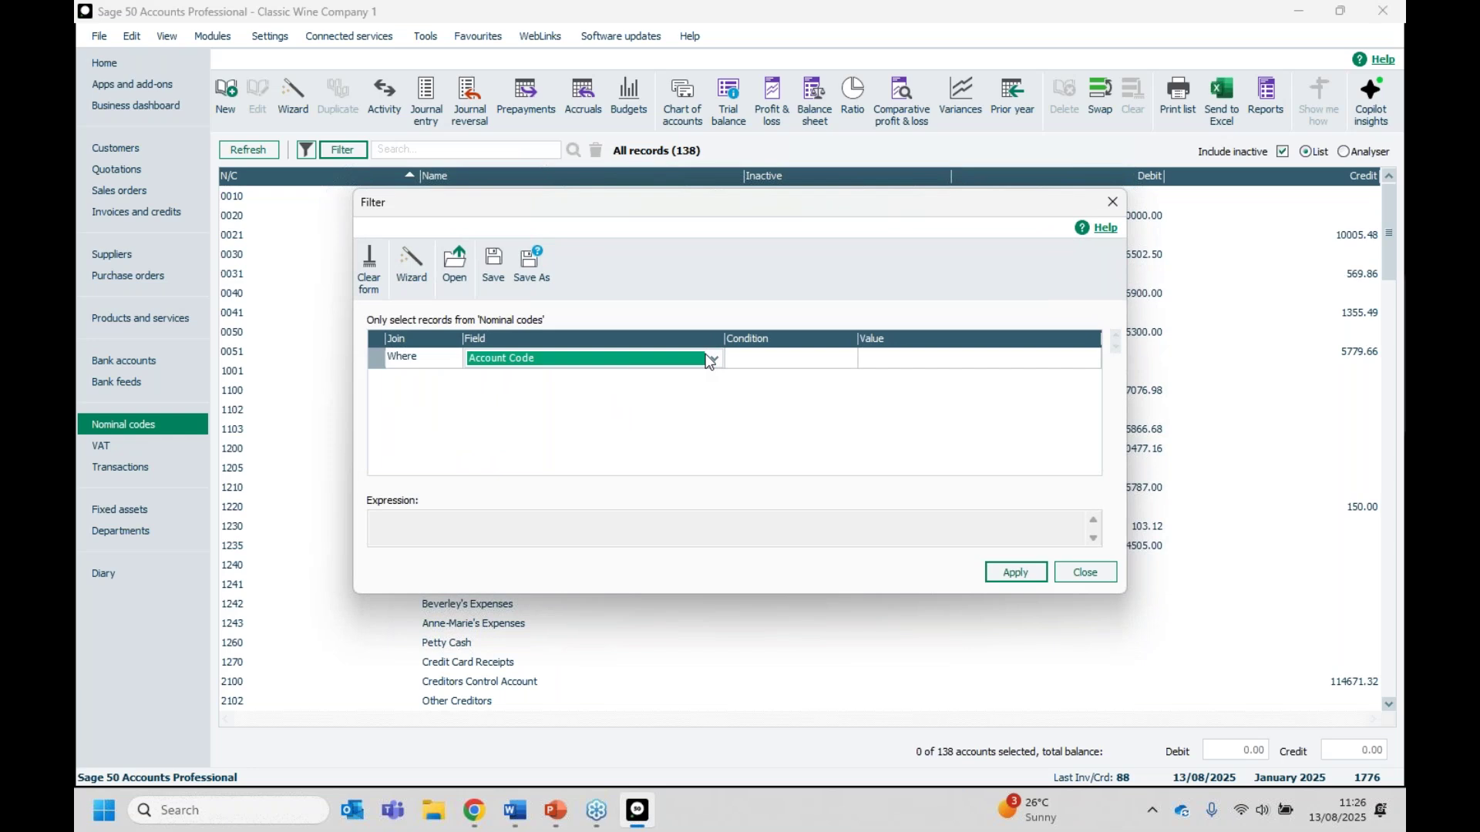
key(b)
click(1007, 572)
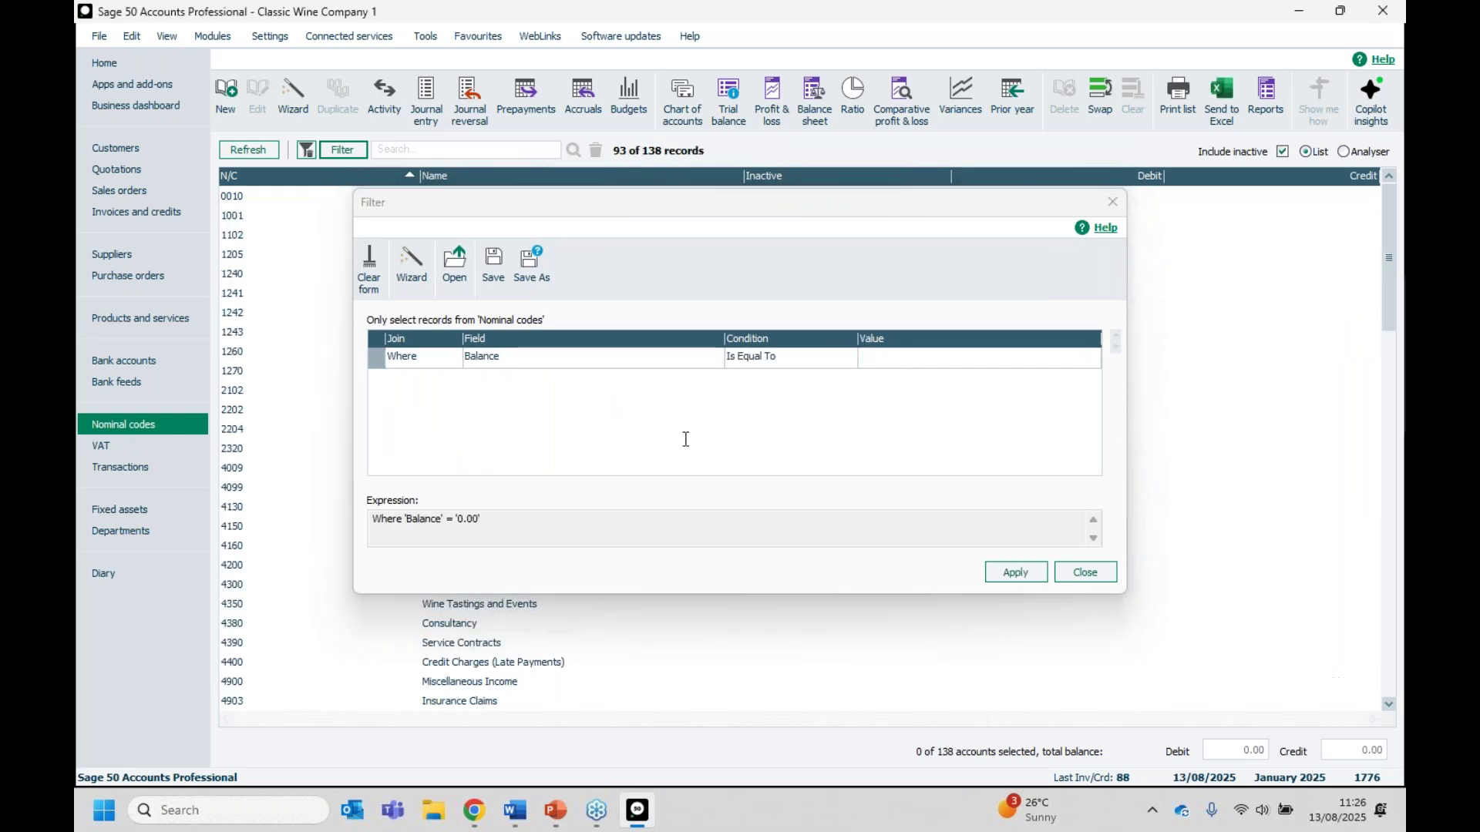
click(1087, 575)
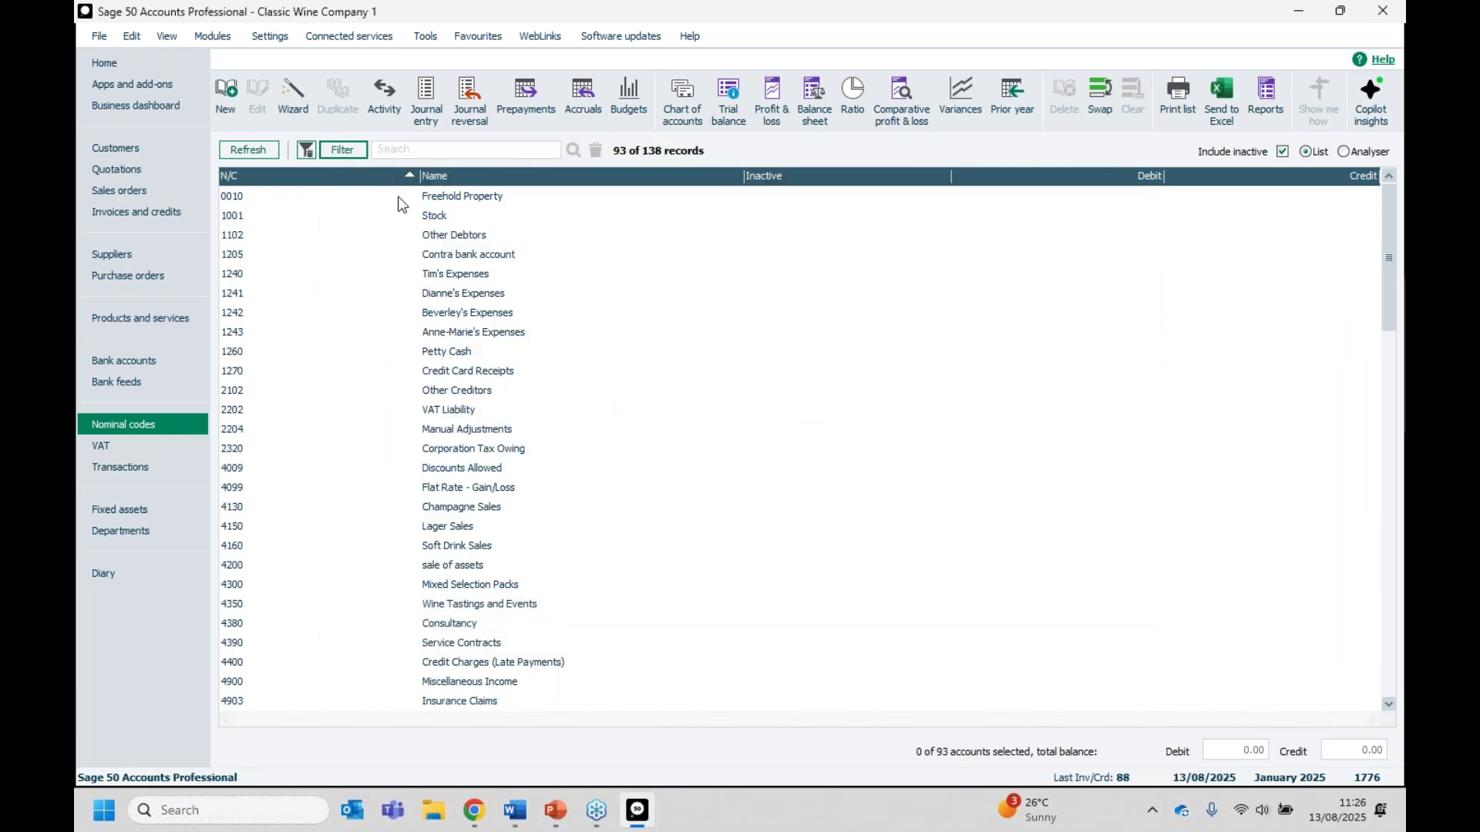
Step: Preview the Nominal Activity report for the filtered nominal codes with the transaction date range ending 31/12/2020
click(1270, 106)
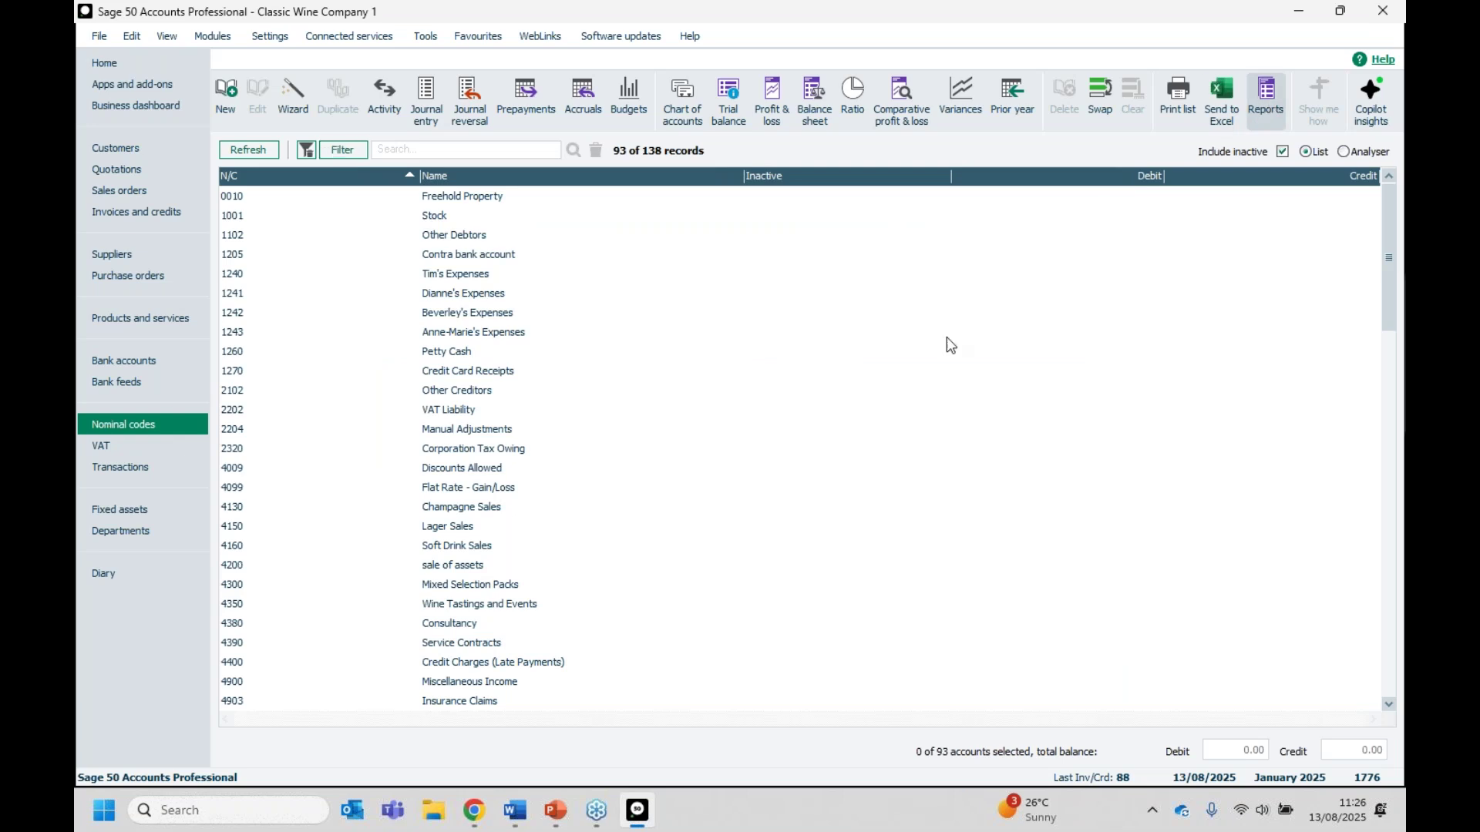
click(180, 330)
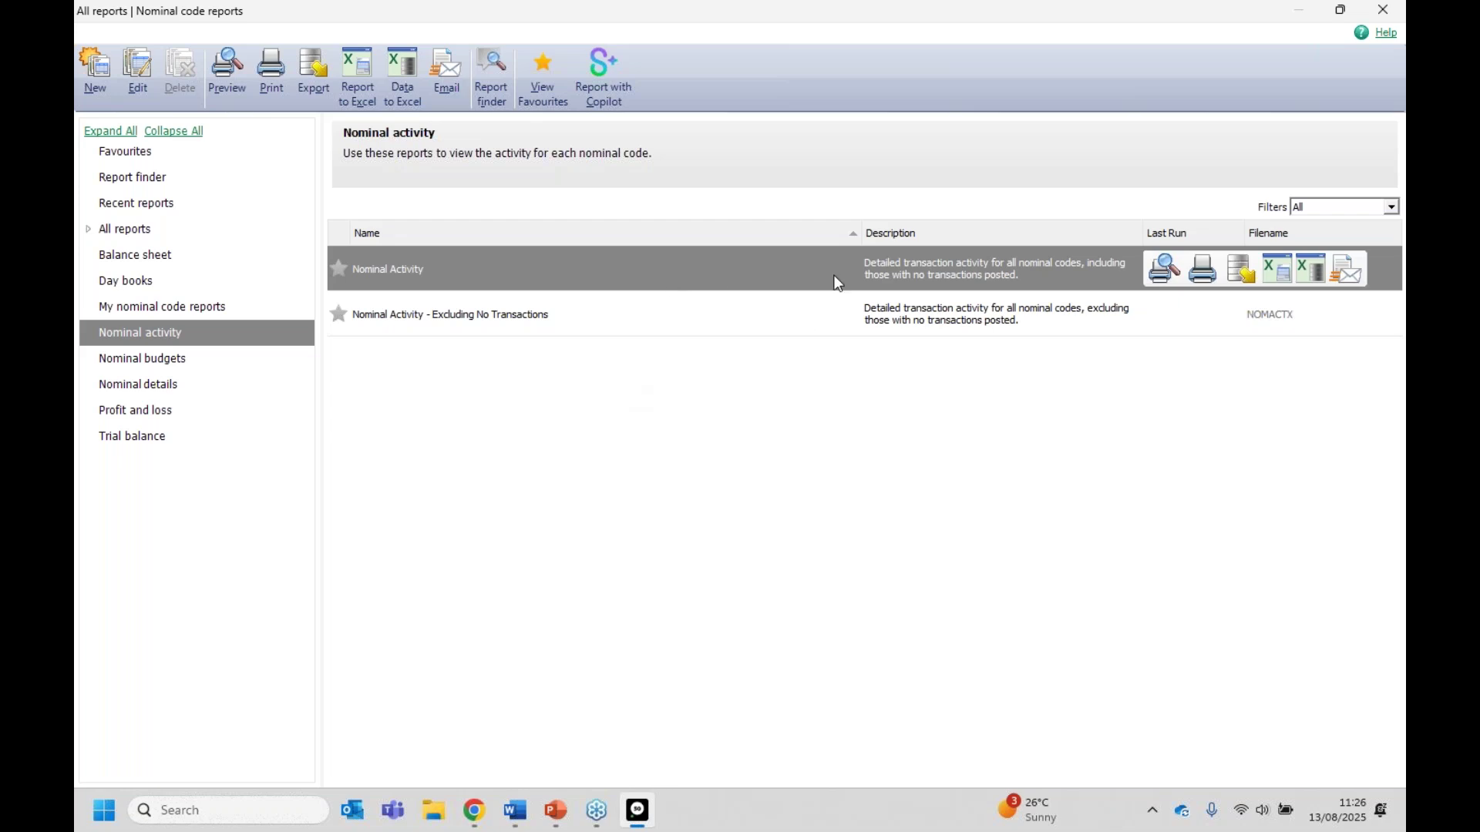
mouse_move(1154, 279)
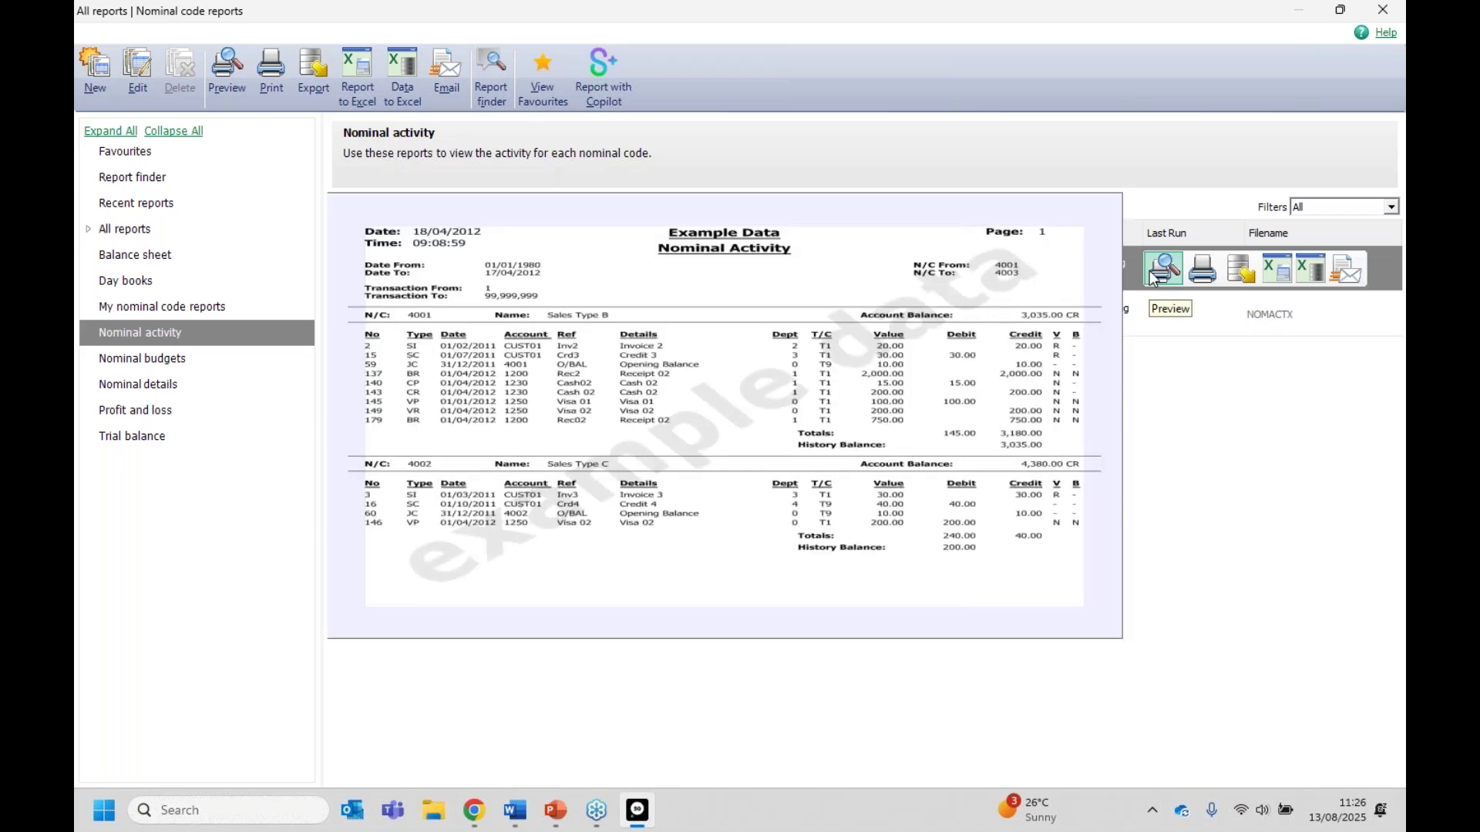
click(1154, 280)
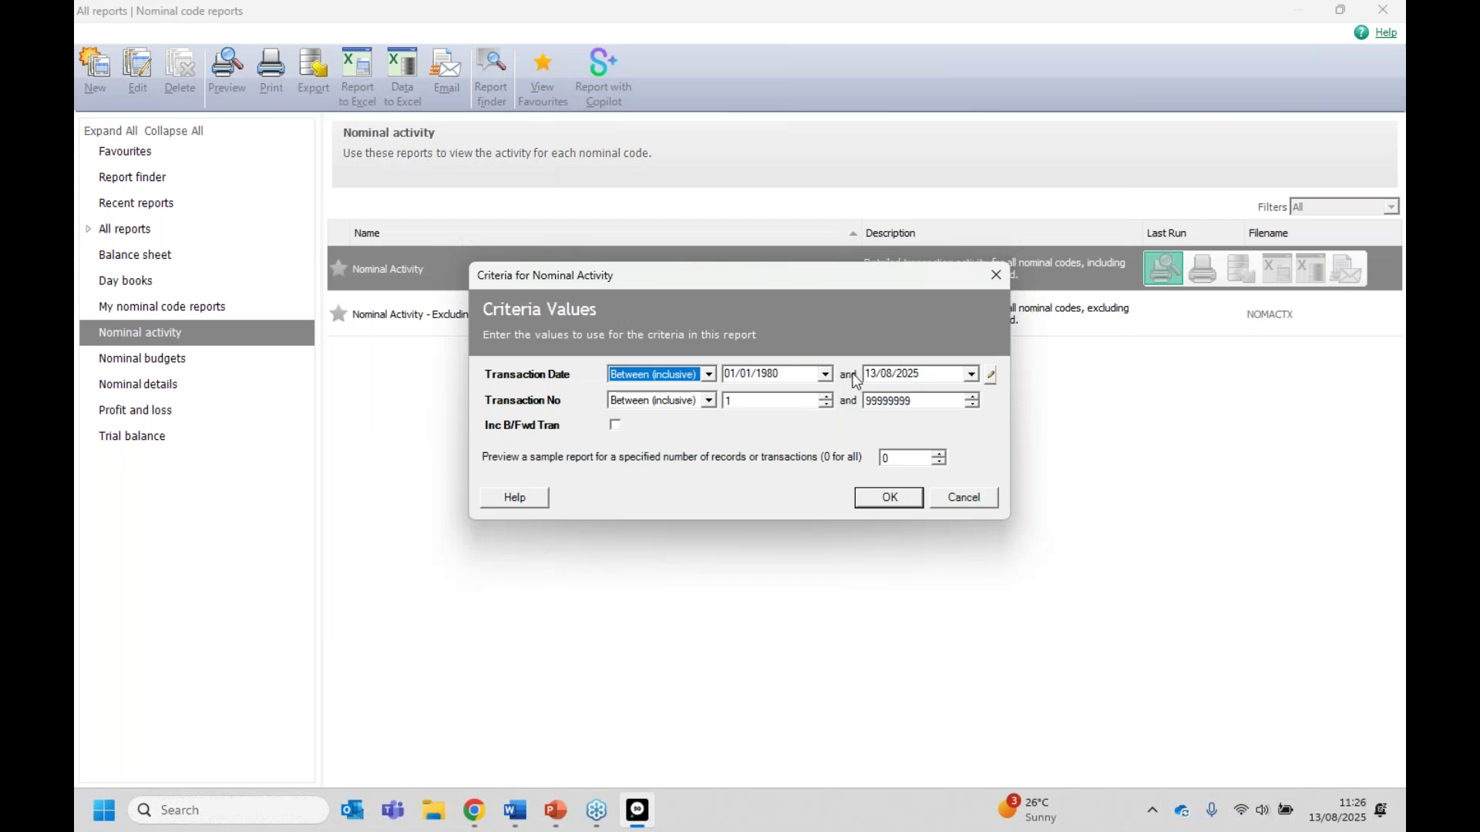
click(928, 373)
text(31)
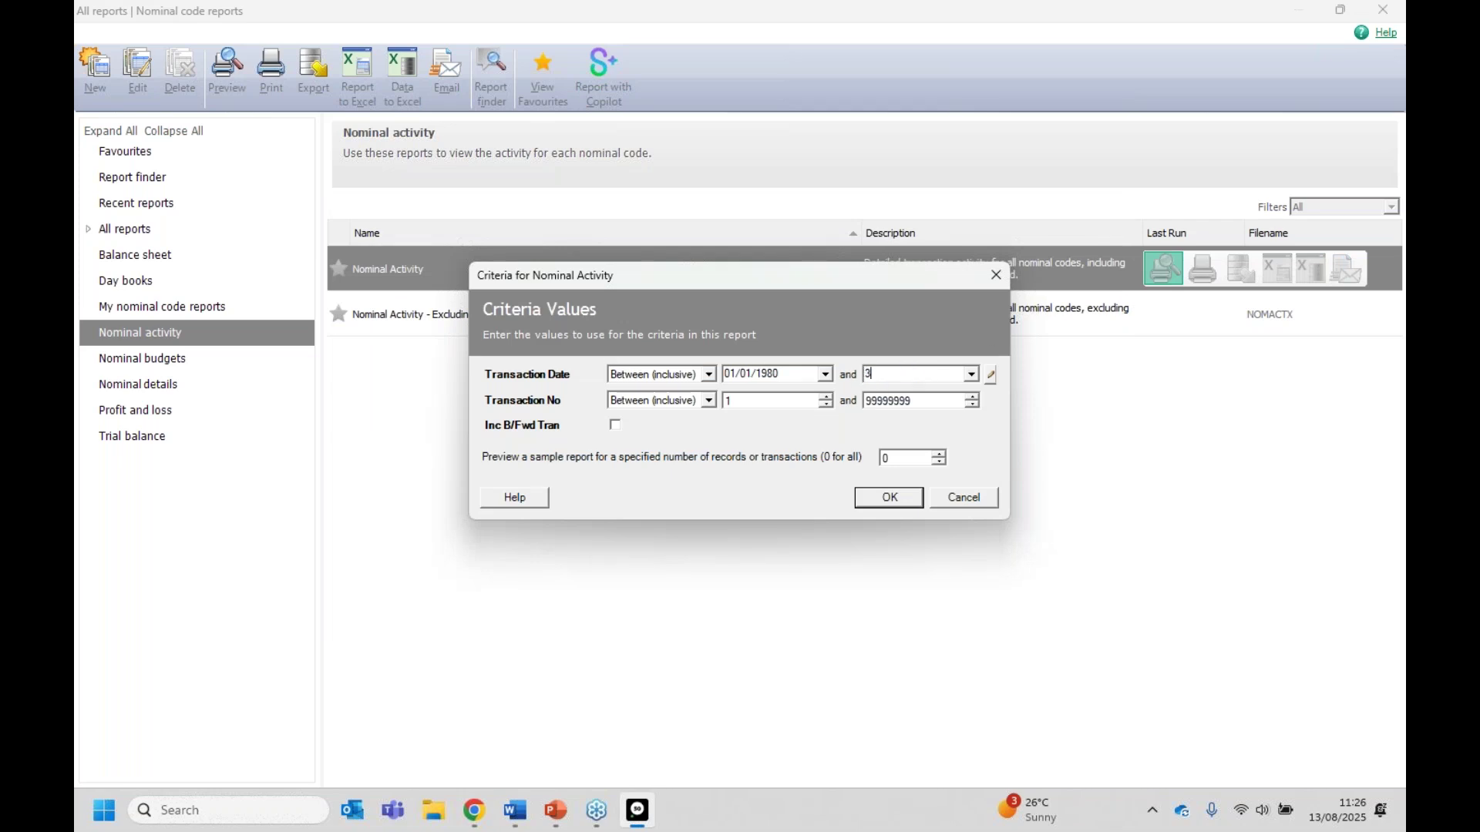
text(122020)
click(886, 496)
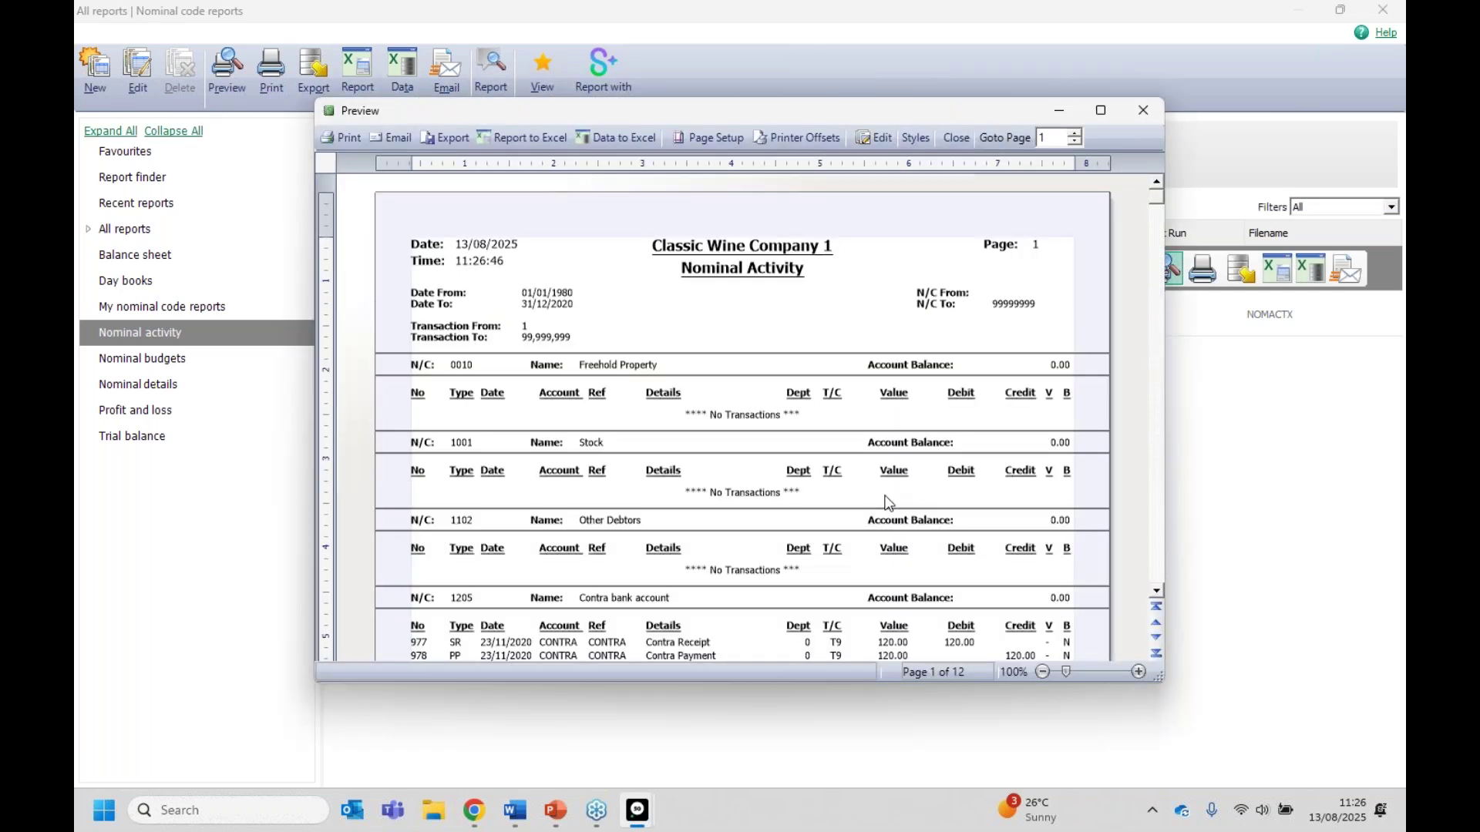
Step: Close the nominal report list and place the Nominal Activity preview beside the nominal codes list
click(1374, 11)
mouse_move(637, 810)
click(719, 710)
drag(799, 113, 1011, 144)
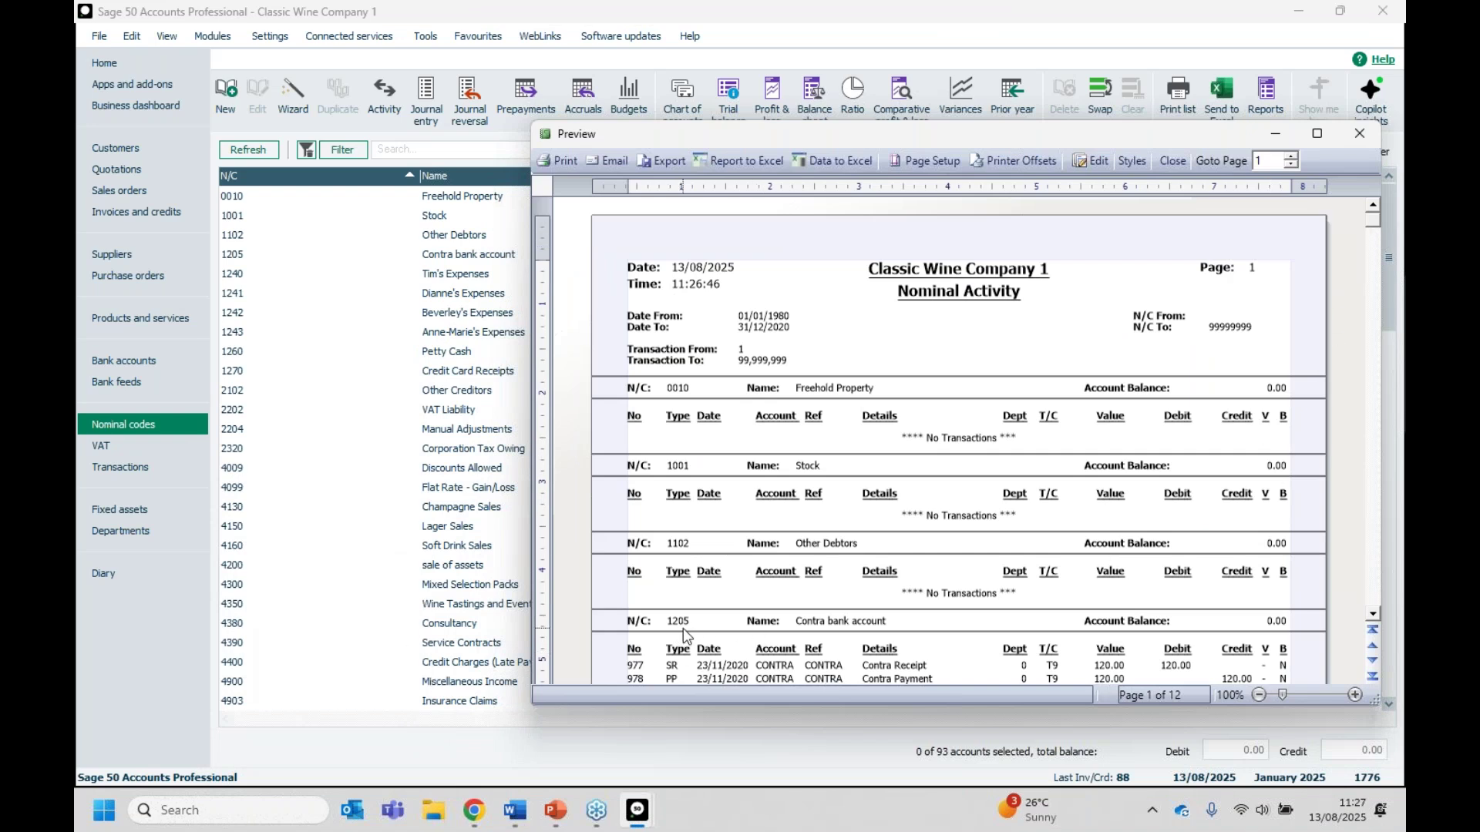
Step: Examine the Nominal Activity preview to see which zero-balance nominal codes have transactions and which have none
click(1373, 614)
scroll(1374, 609, down, 5)
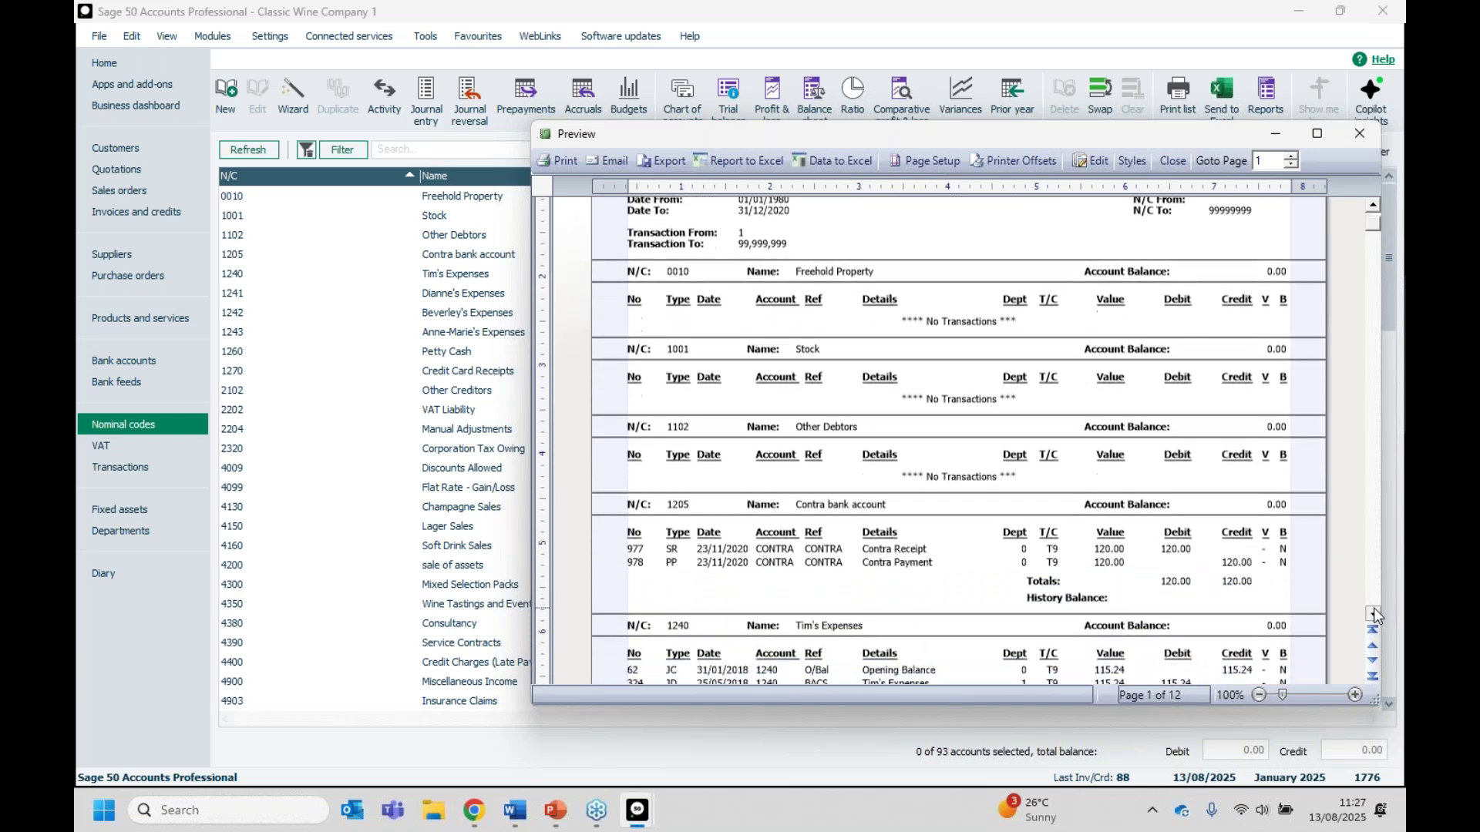
scroll(1373, 609, down, 6)
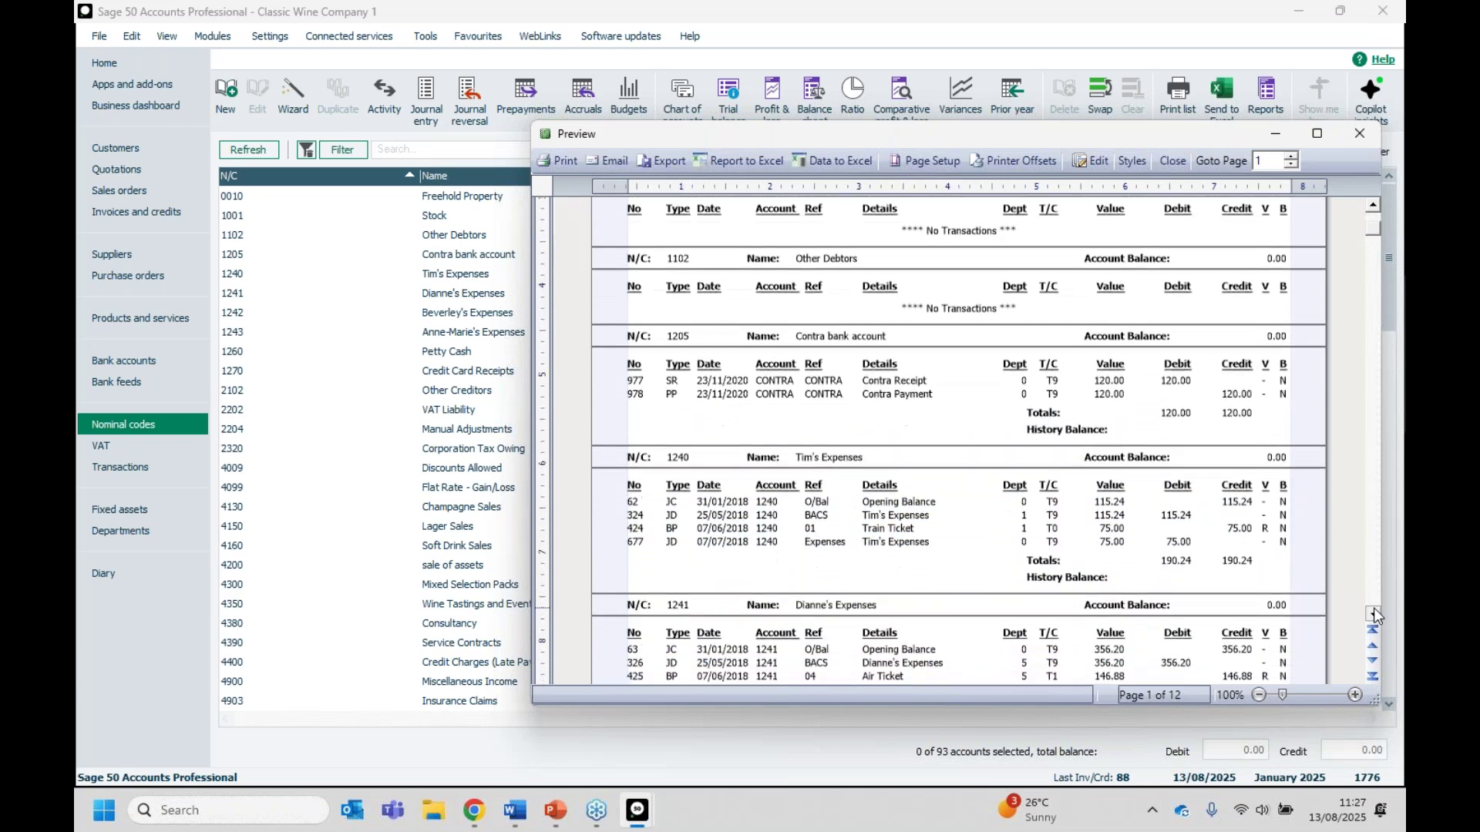
scroll(1374, 609, down, 5)
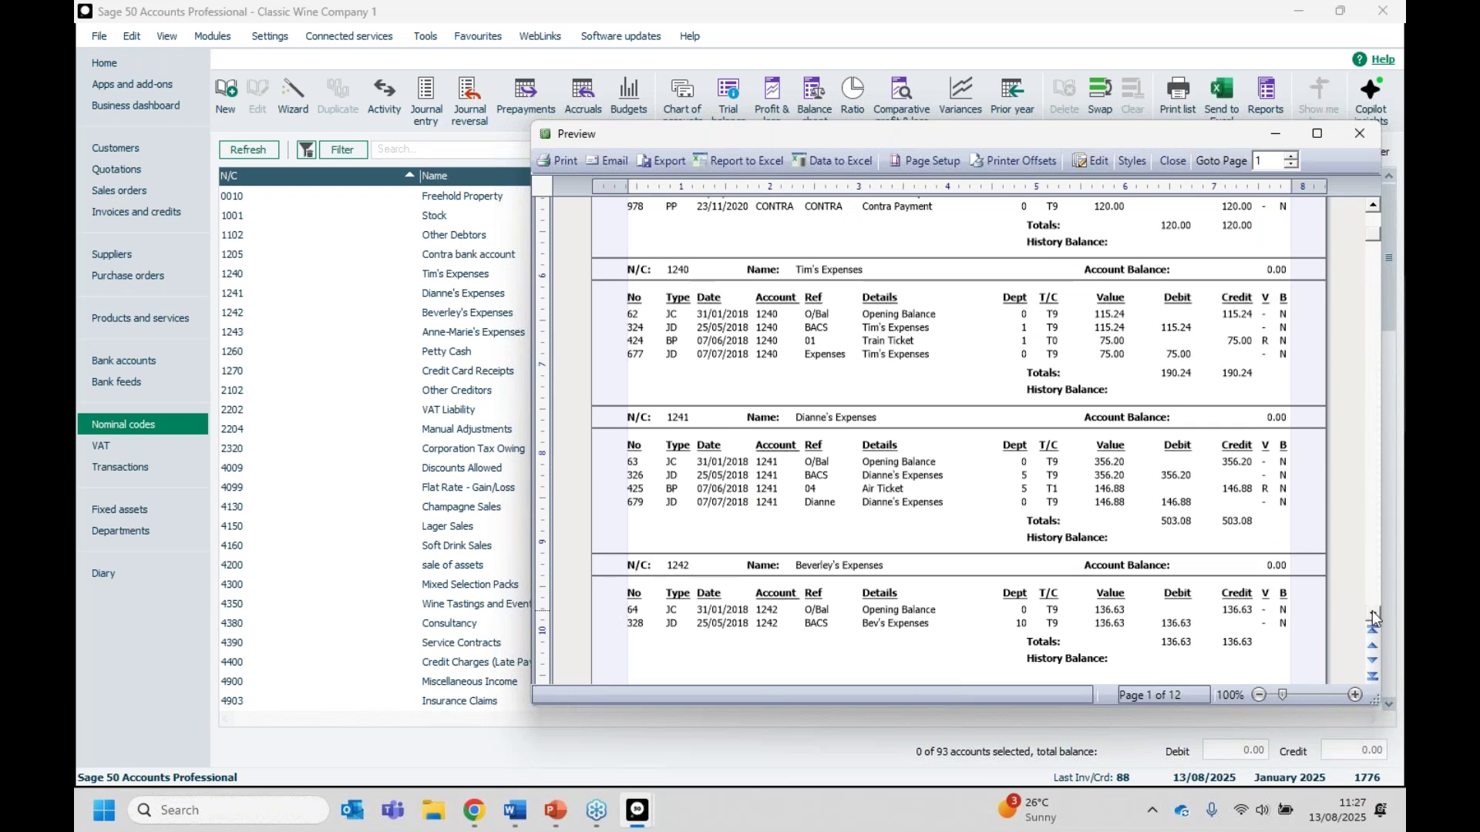
scroll(1372, 611, down, 2)
scroll(1372, 615, down, 4)
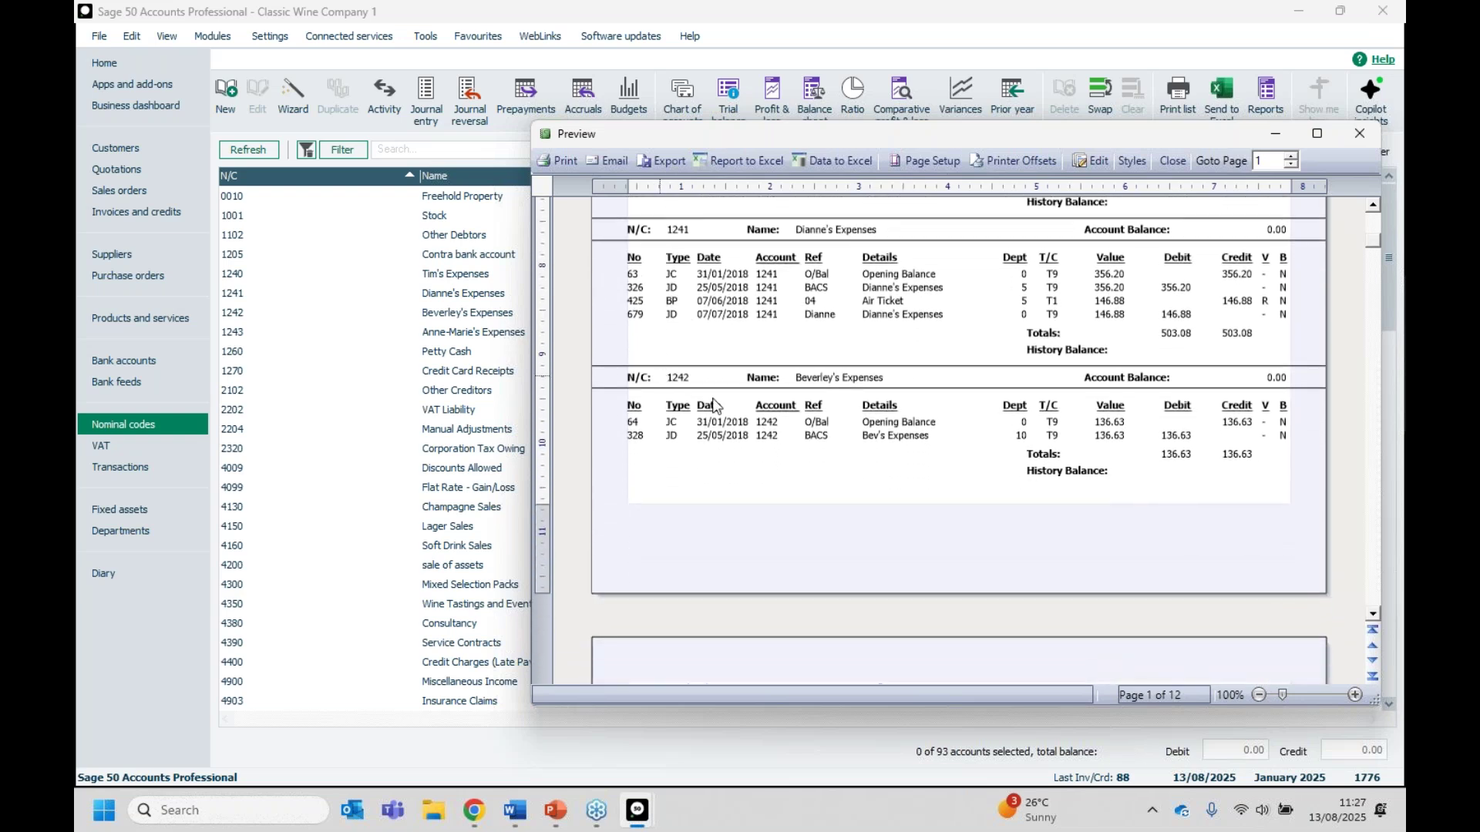
drag(1373, 247, 1375, 389)
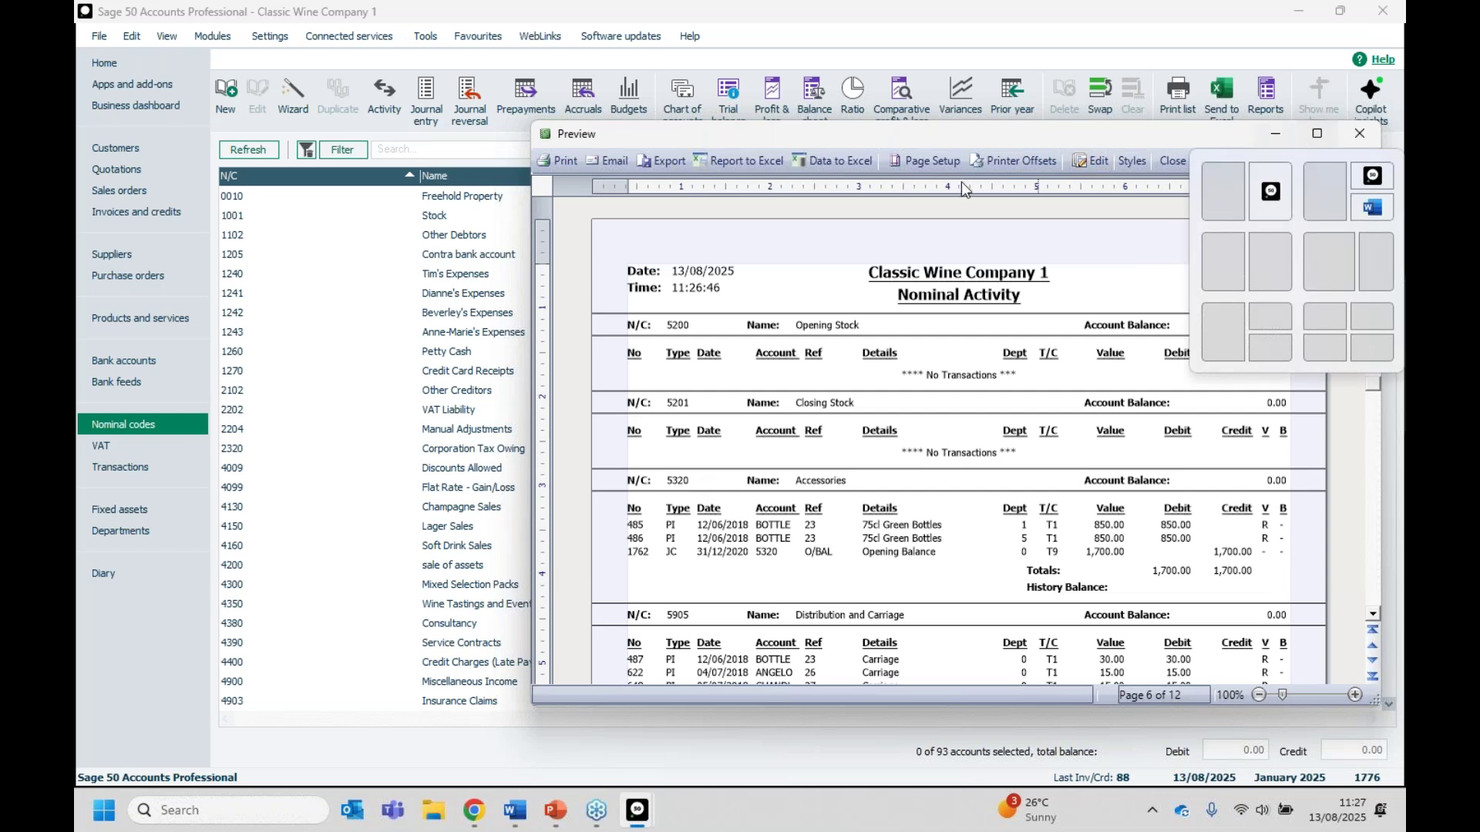
Step: Search the nominal codes for 5320 and try to delete the Accessories record
click(457, 150)
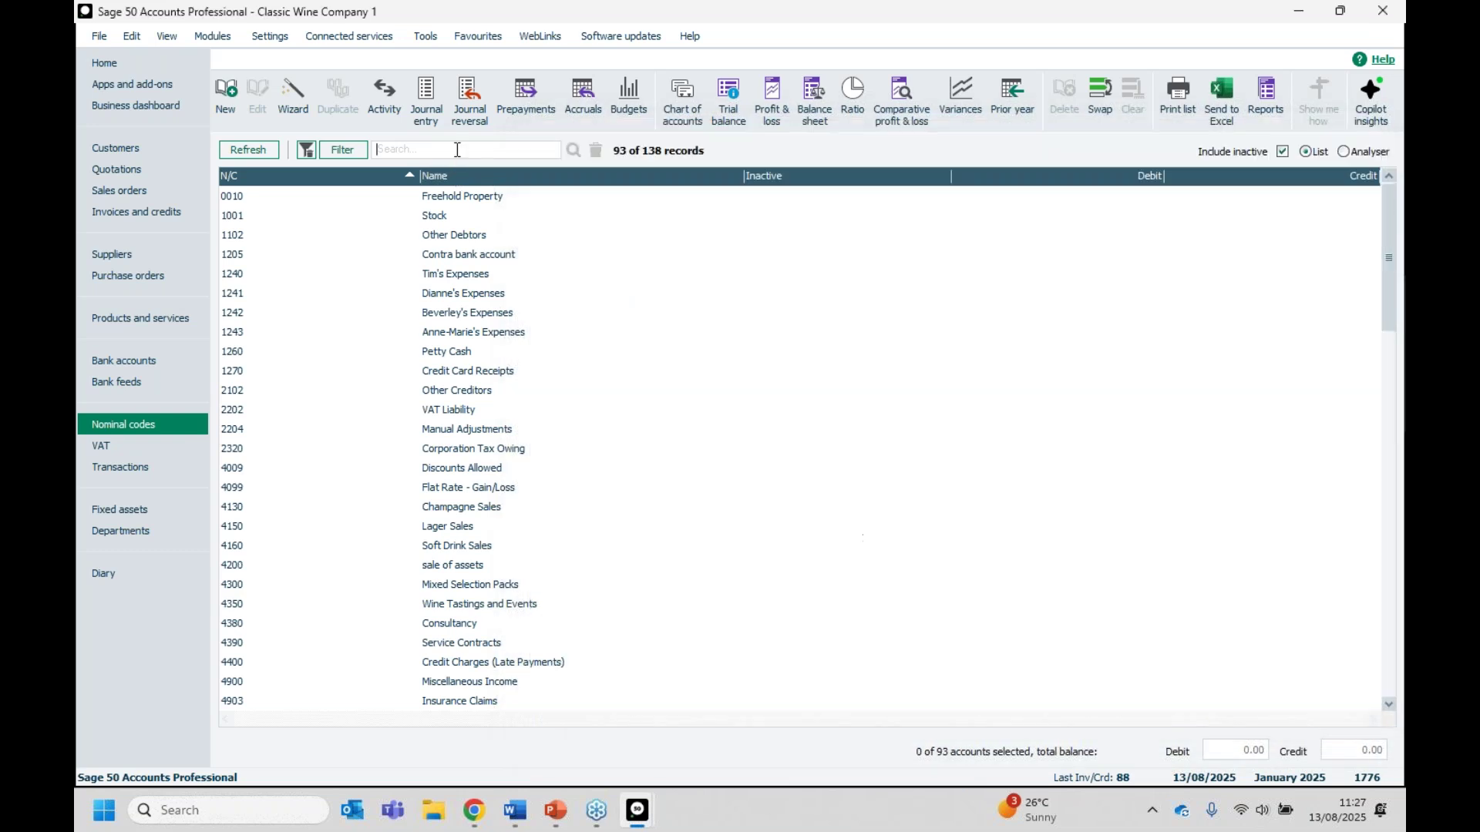
text(5320)
key(Return)
click(447, 196)
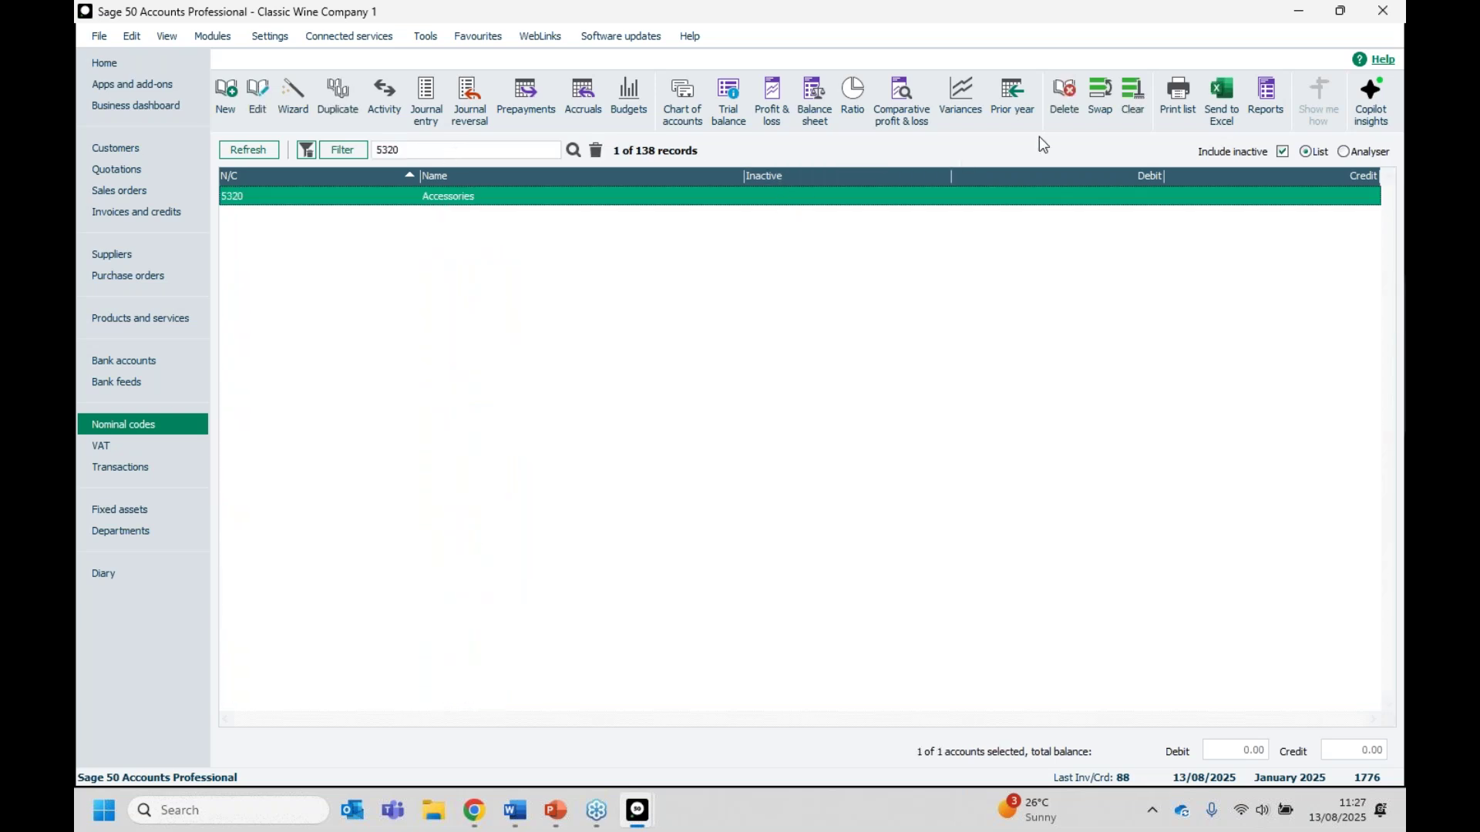
click(1063, 99)
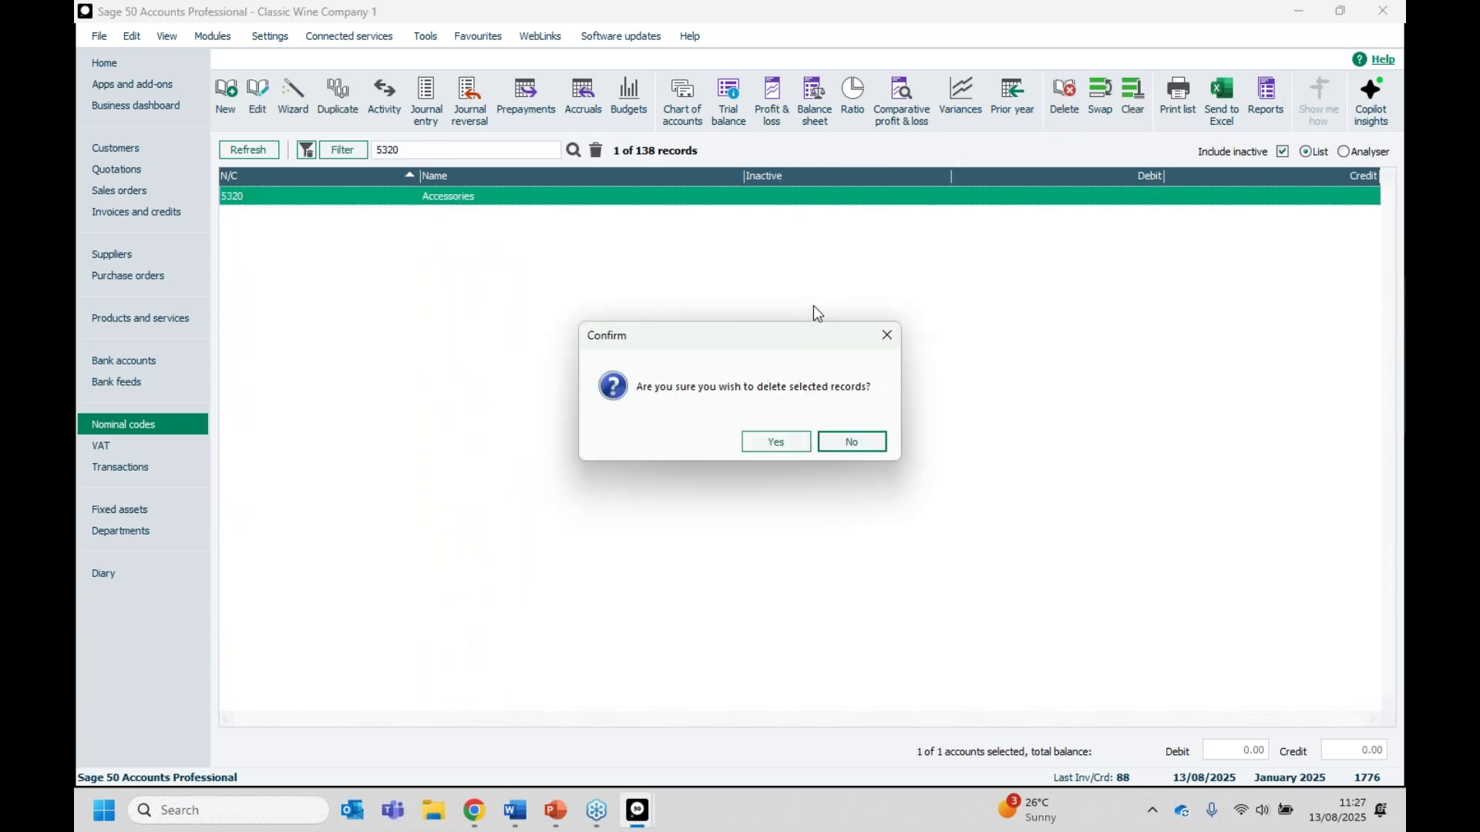
click(766, 446)
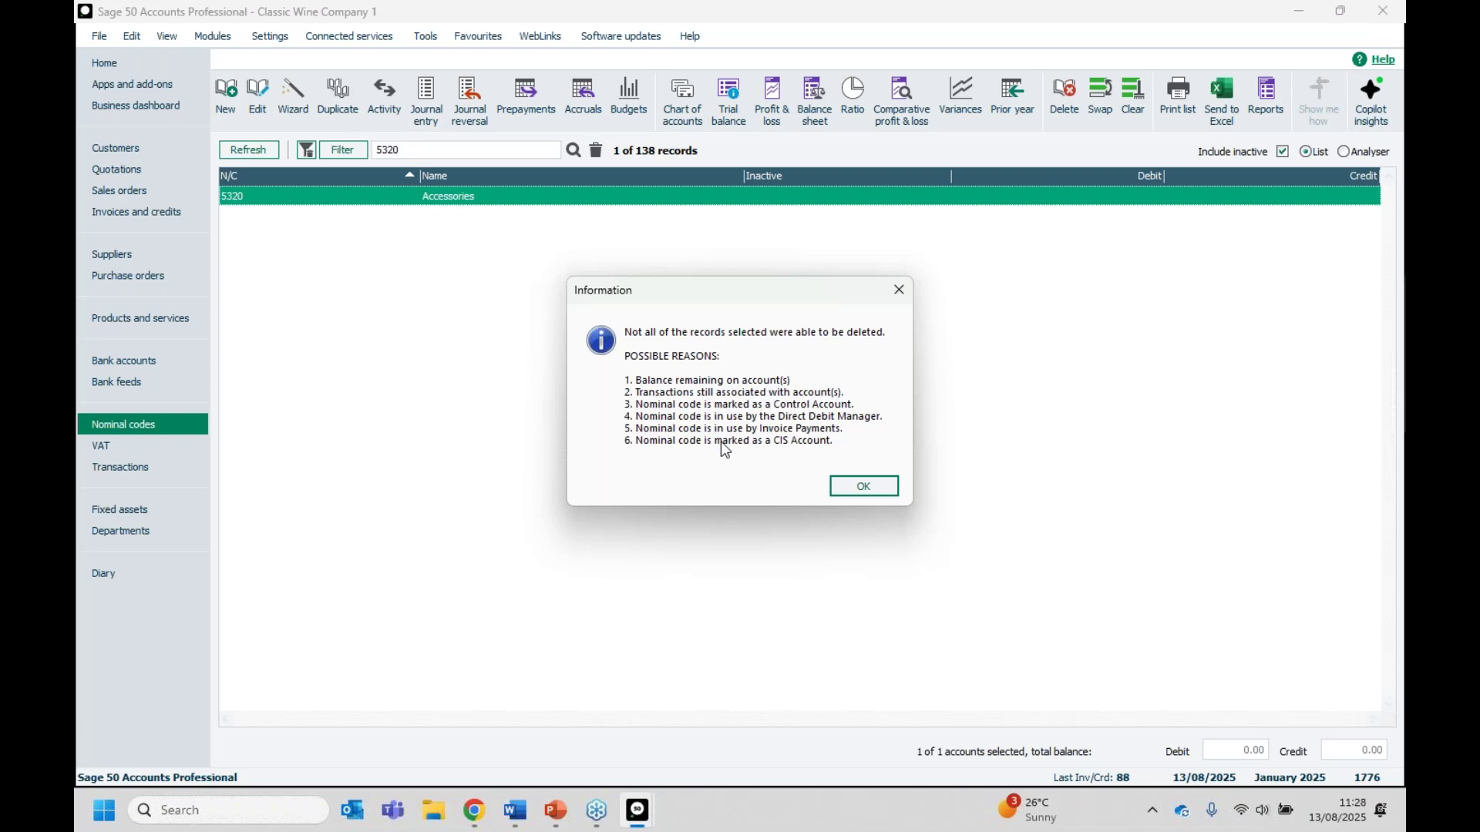
click(882, 488)
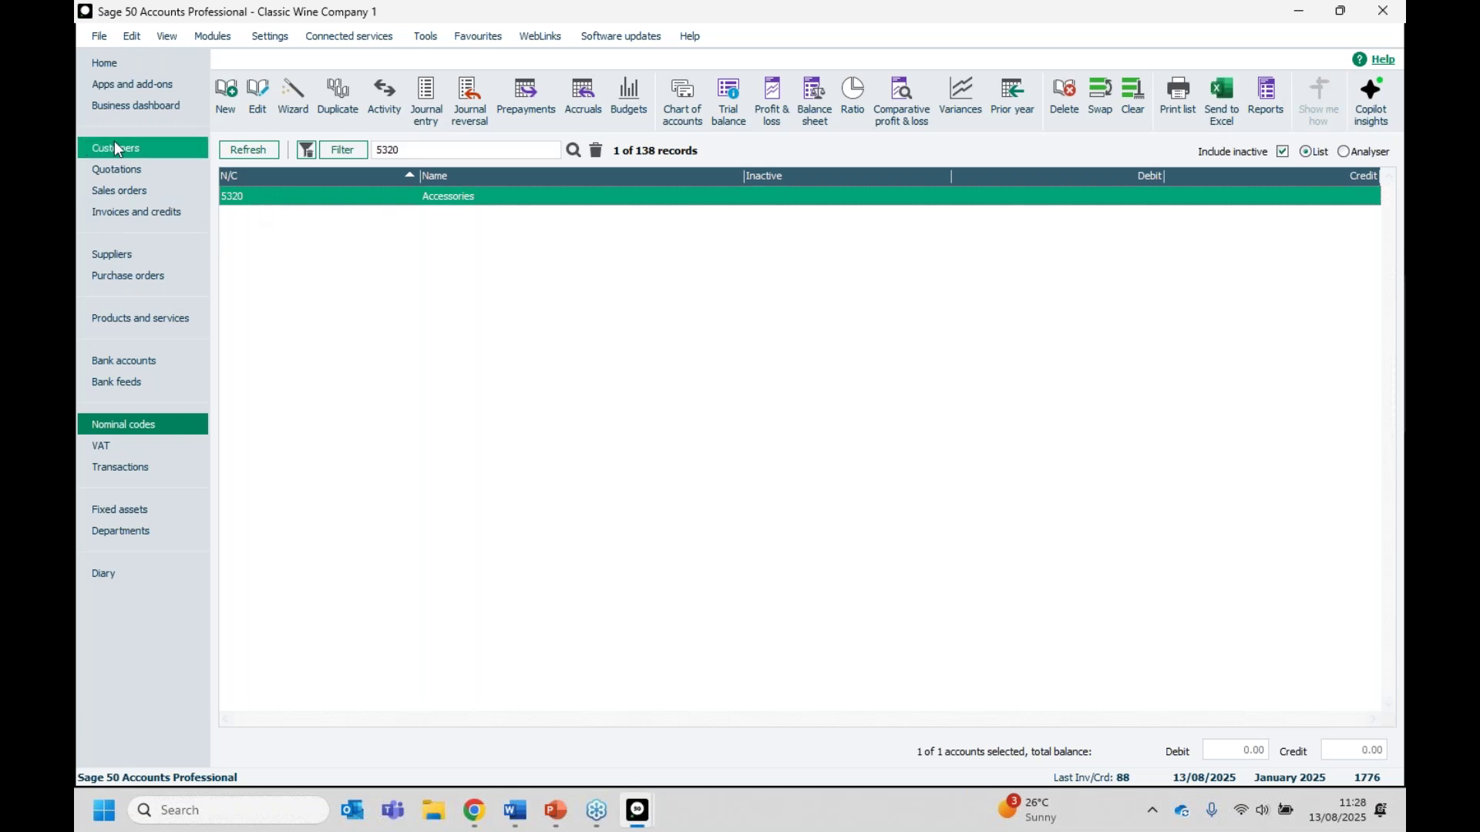
Step: Open the filter for the supplier list and start a Where condition
click(114, 253)
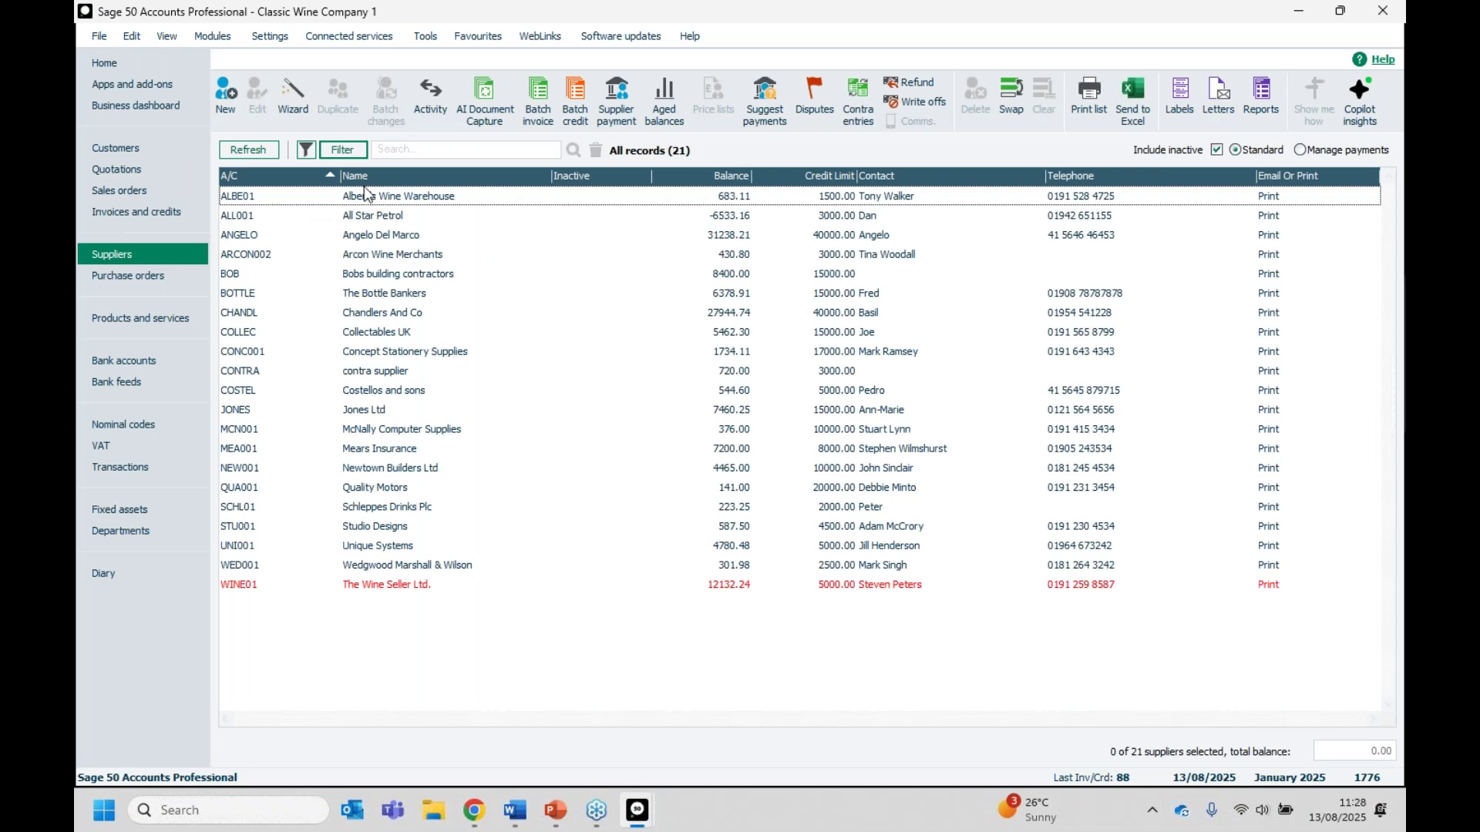
click(342, 149)
click(453, 359)
click(453, 359)
click(423, 391)
click(651, 362)
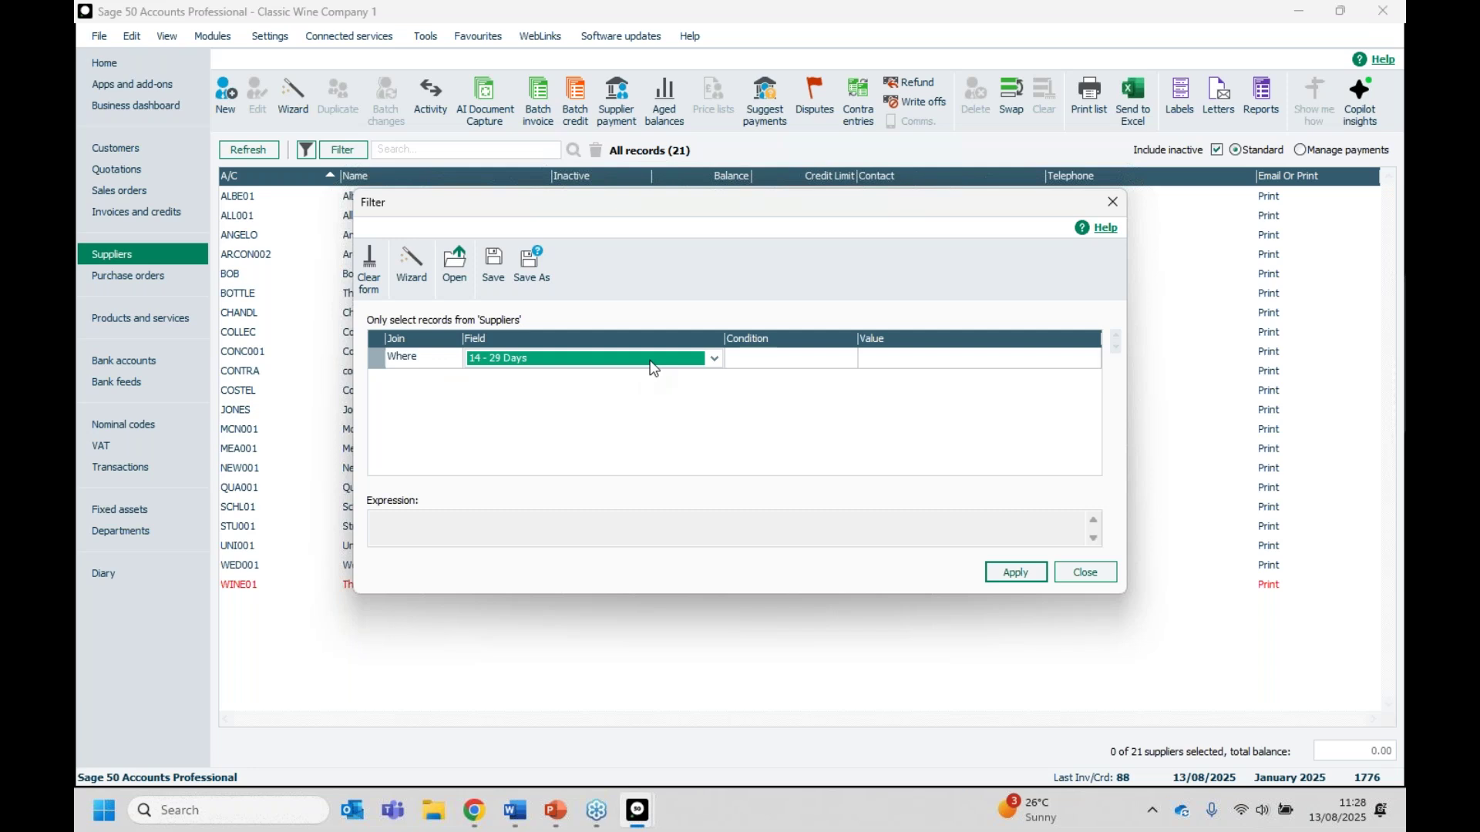
click(683, 357)
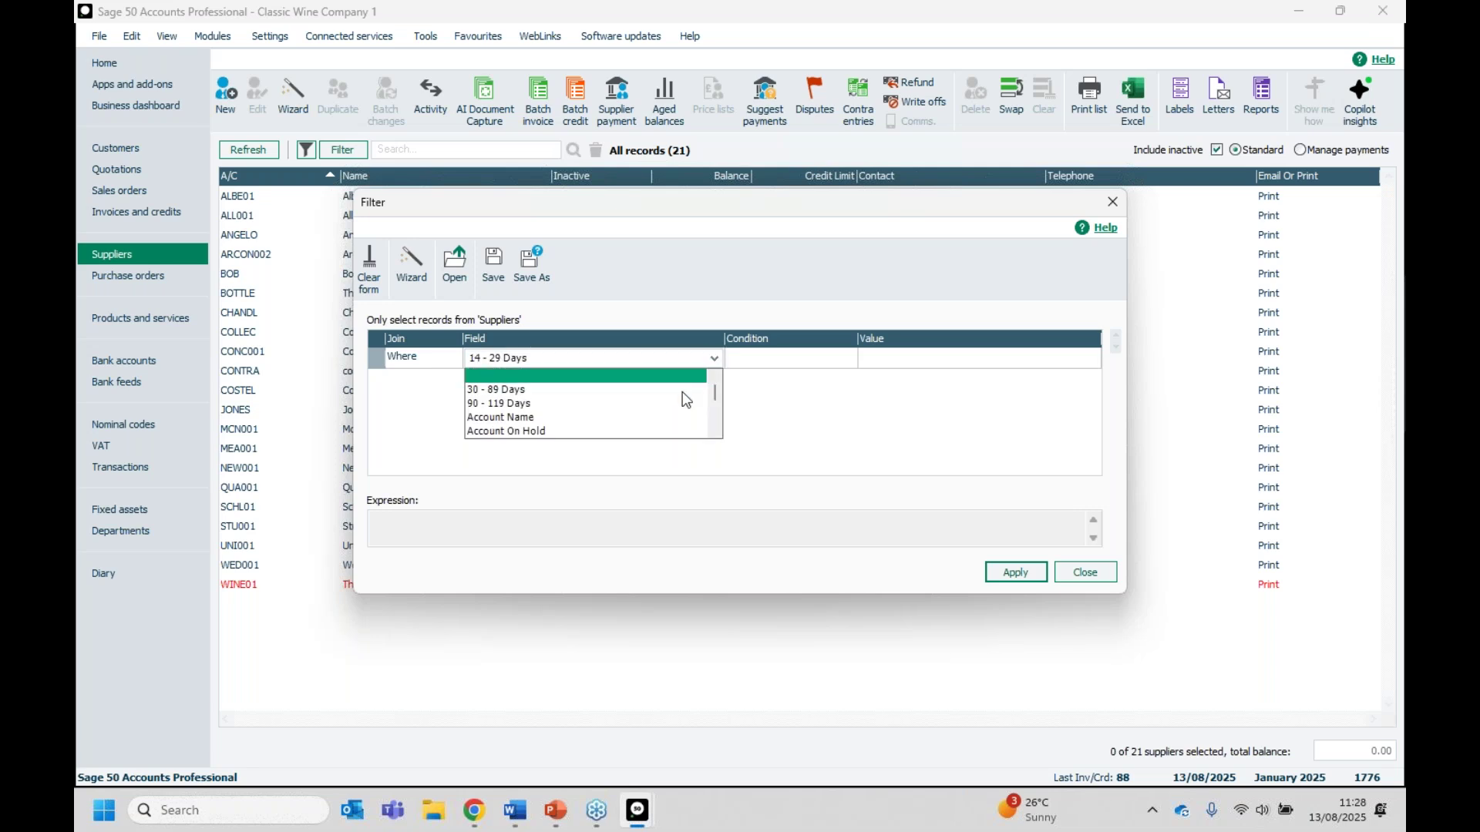
scroll(642, 399, down, 1)
scroll(644, 406, down, 6)
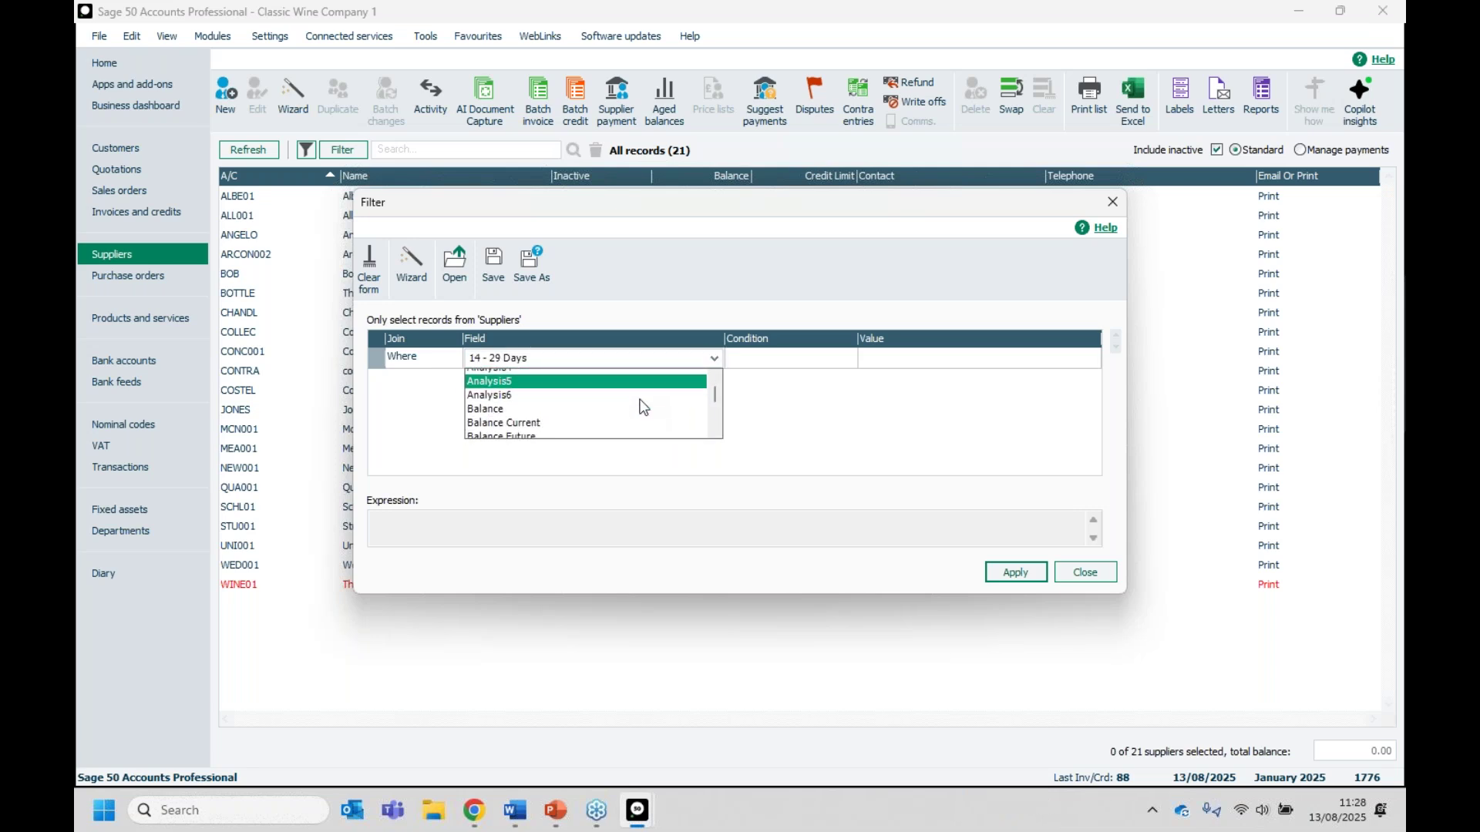
scroll(648, 401, down, 1)
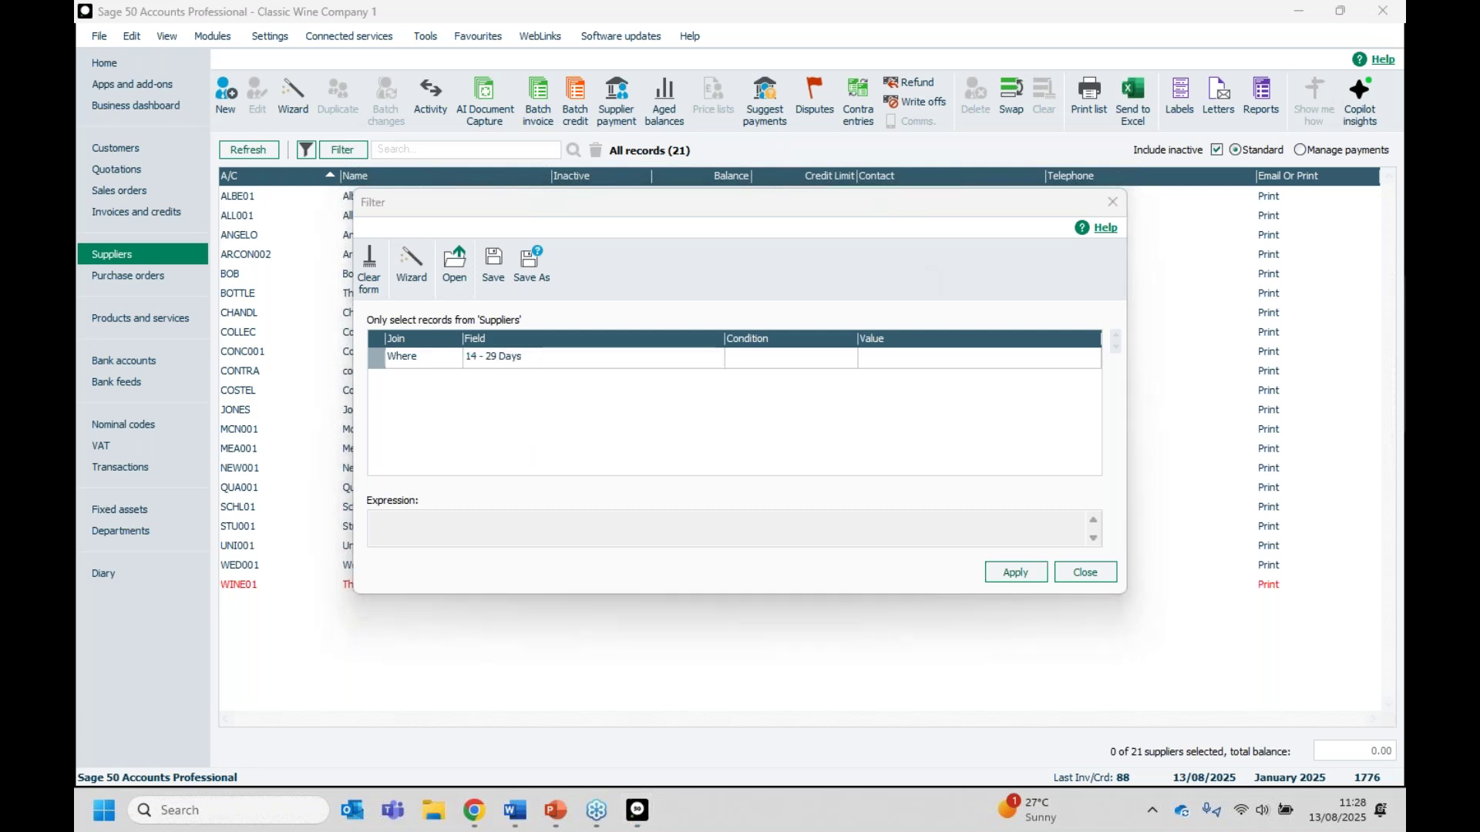
click(1083, 572)
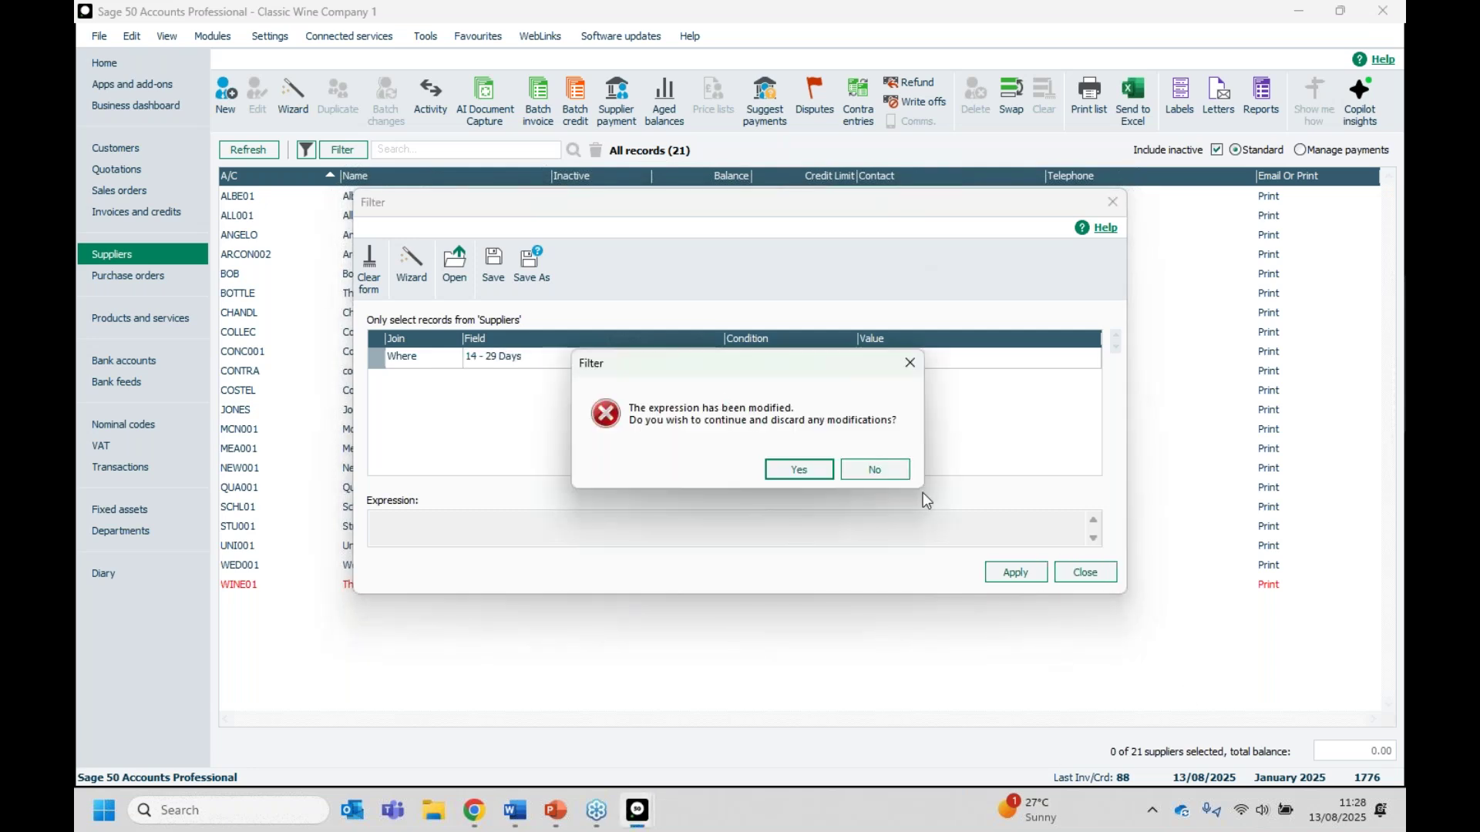
click(872, 472)
Step: Filter the supplier list to records where Balance Is Equal To 0.00, and close the filter
click(492, 357)
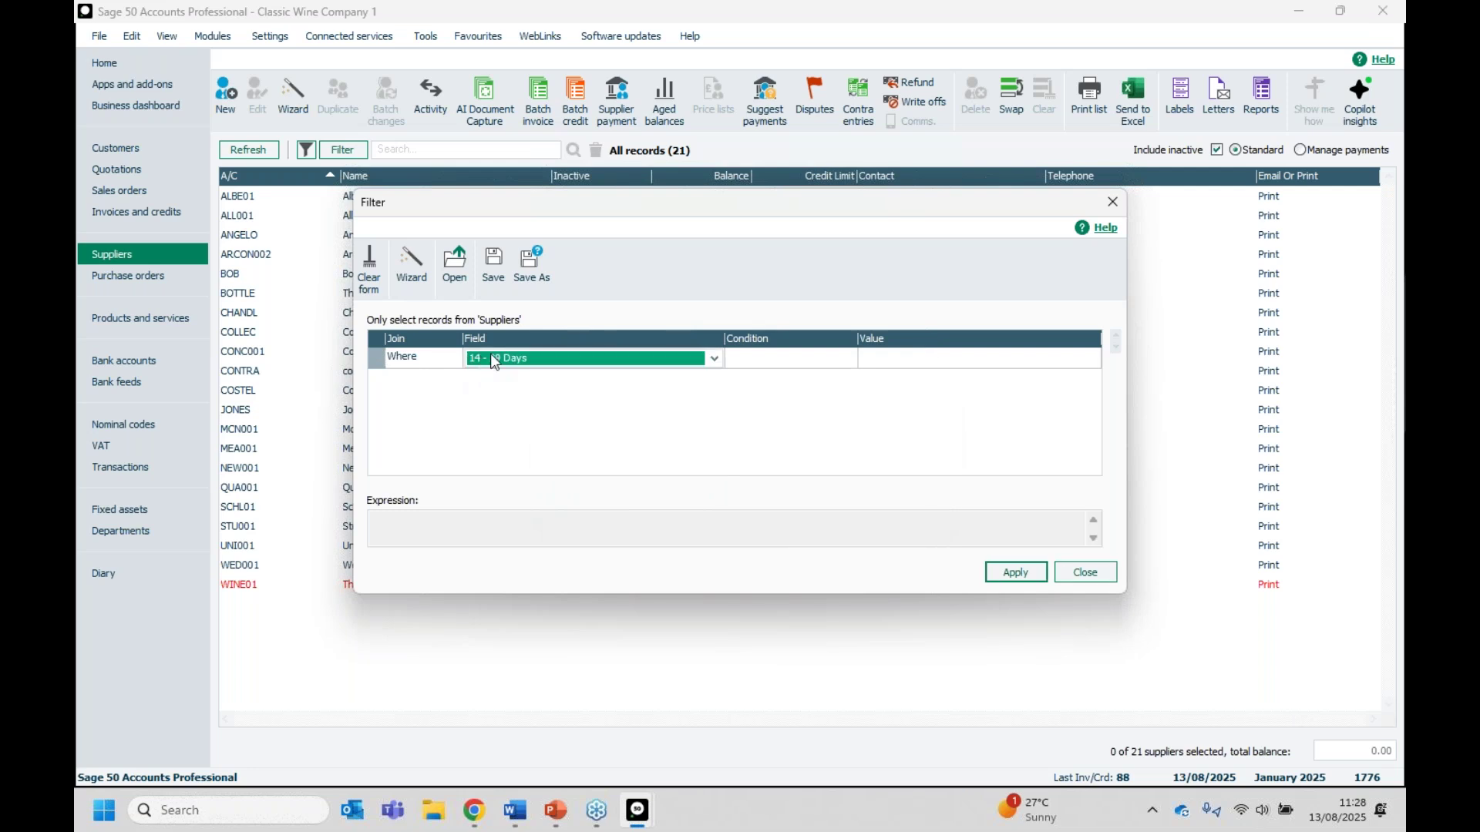
key(b)
click(780, 359)
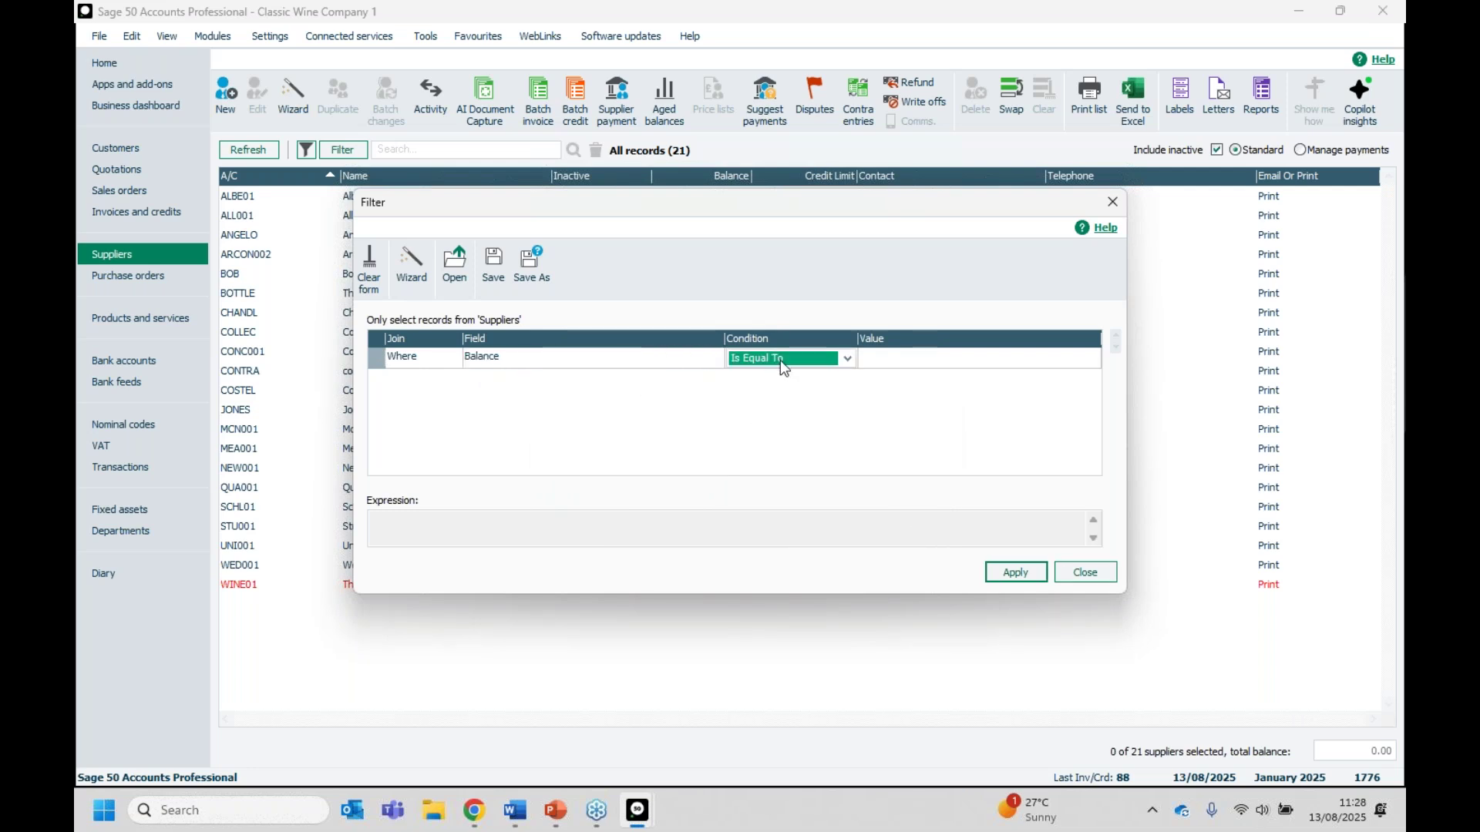
click(892, 363)
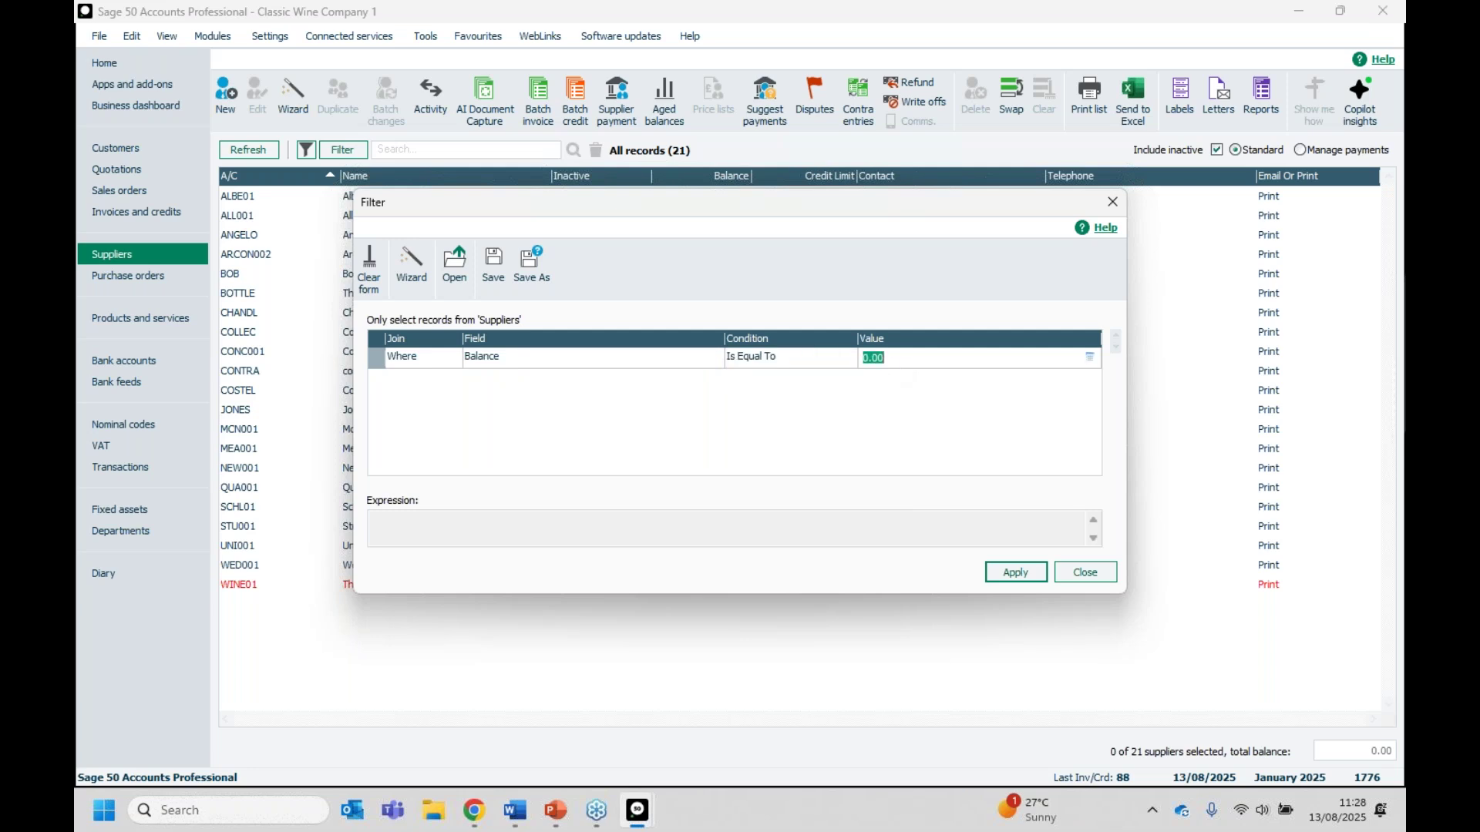
click(1005, 571)
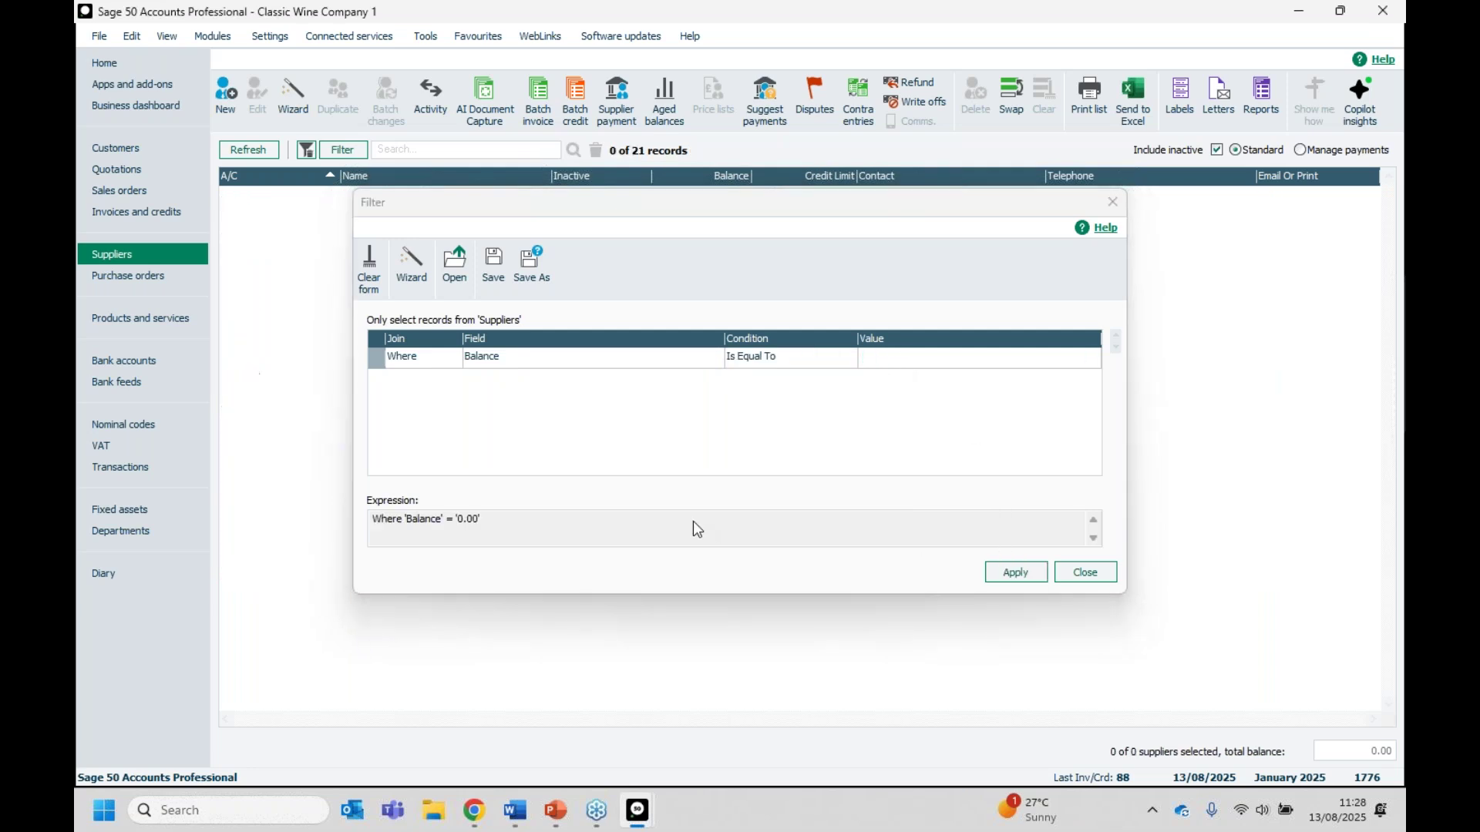
click(1081, 573)
Step: Review the criteria of the Supplier Activity (Summary) report without running it, and return to the home page
click(1256, 96)
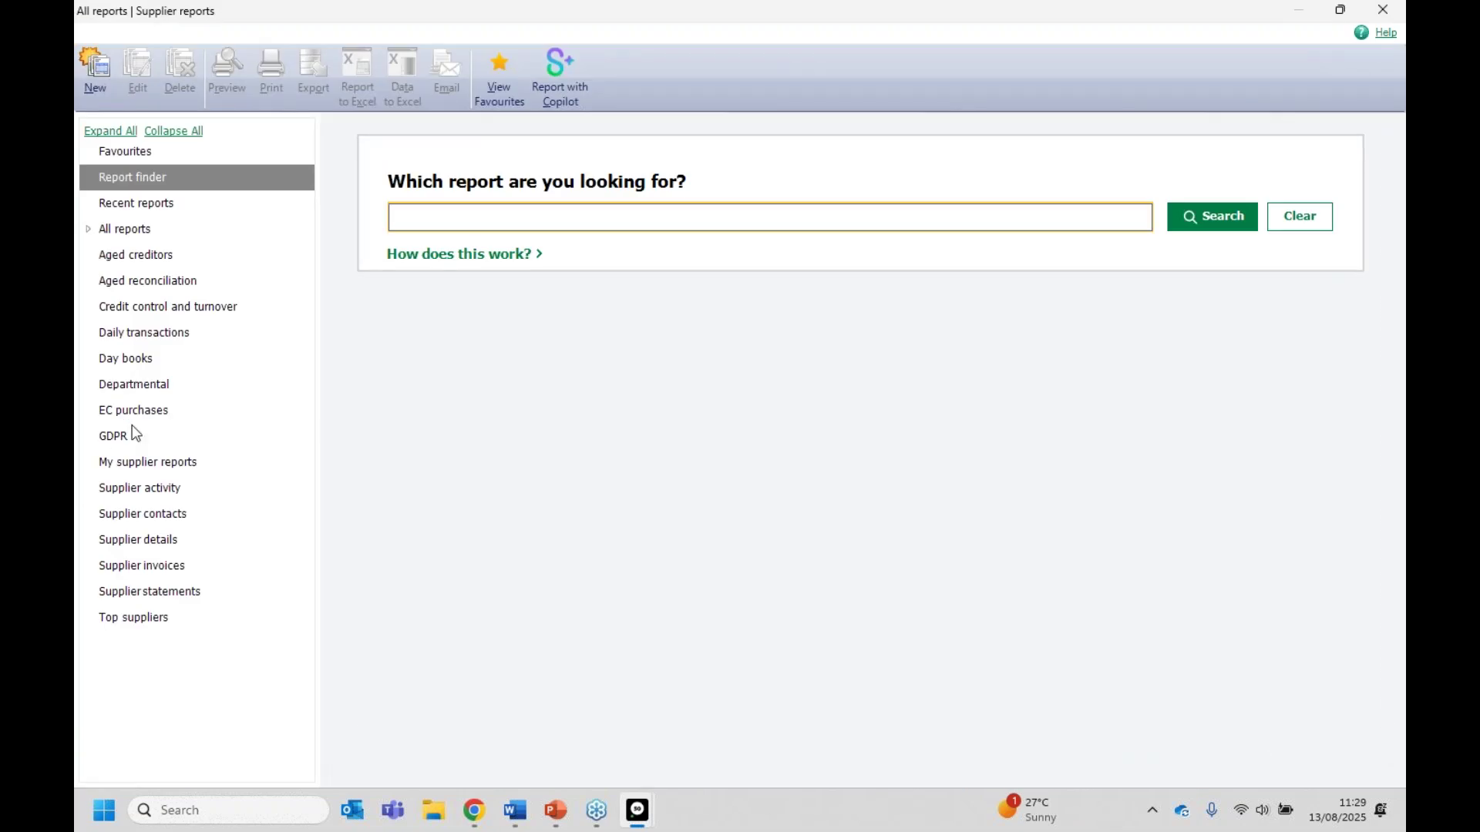
click(150, 463)
click(135, 488)
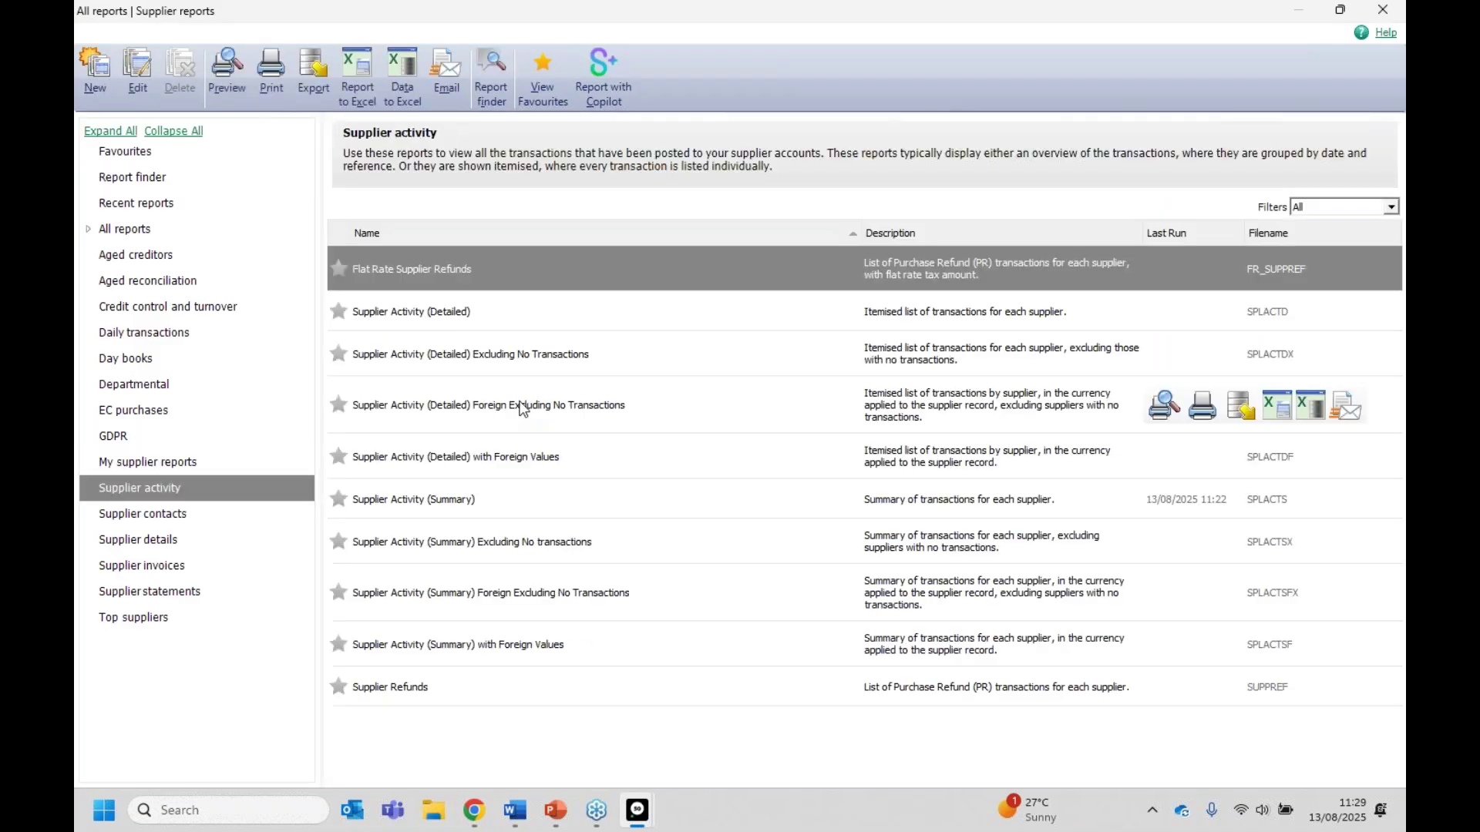
click(453, 508)
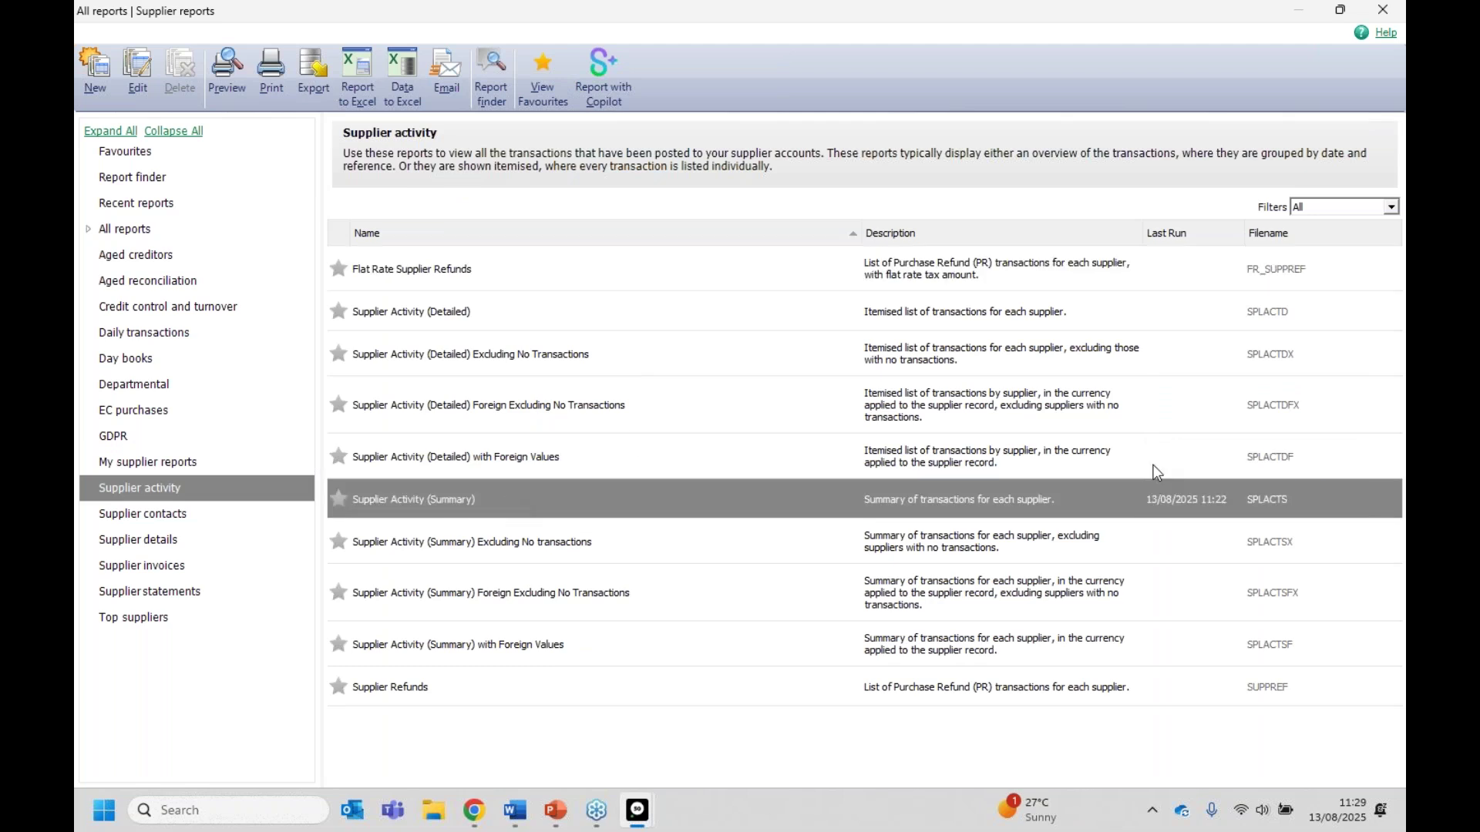
click(1163, 500)
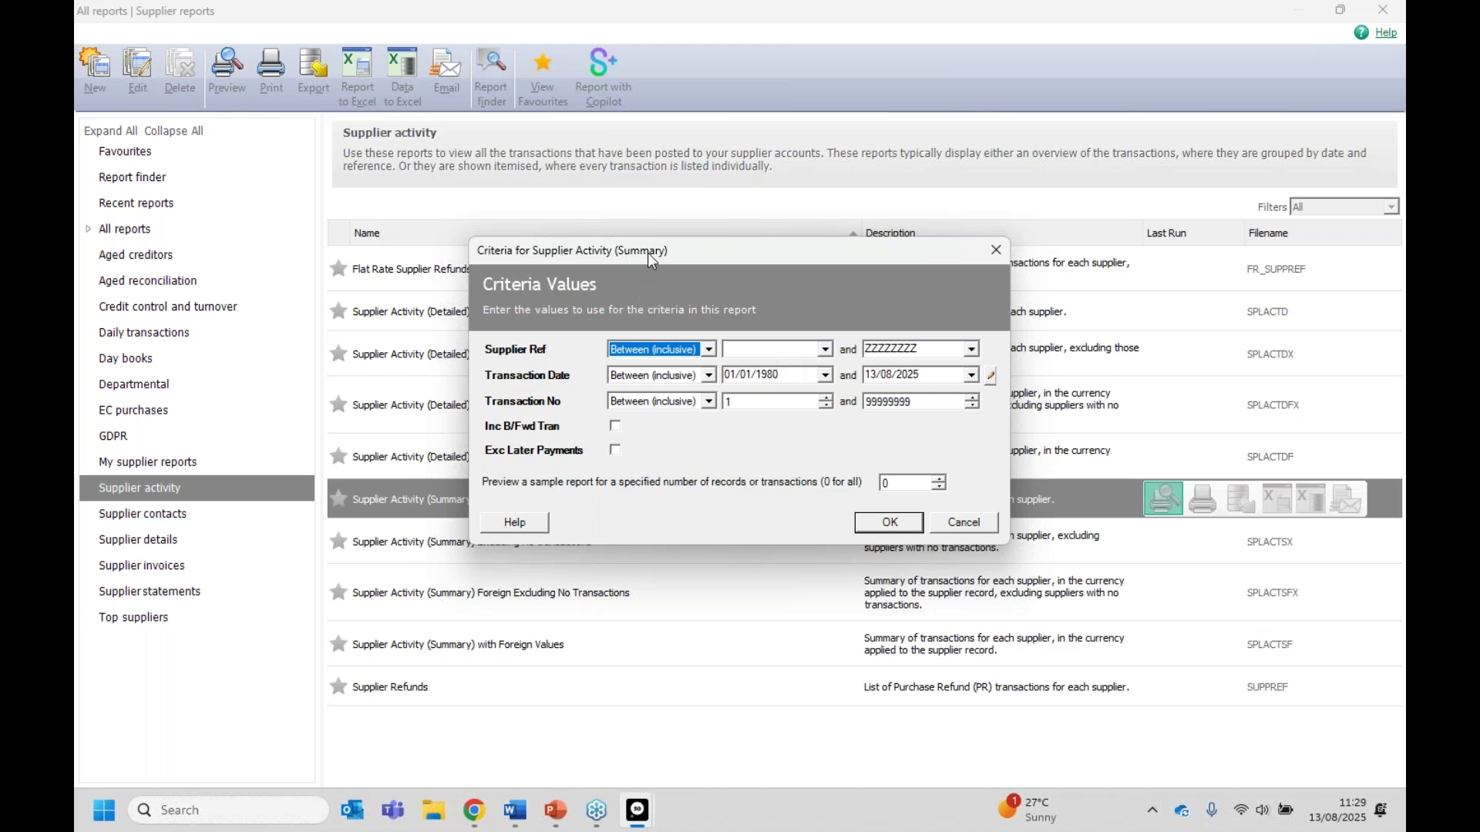
click(928, 378)
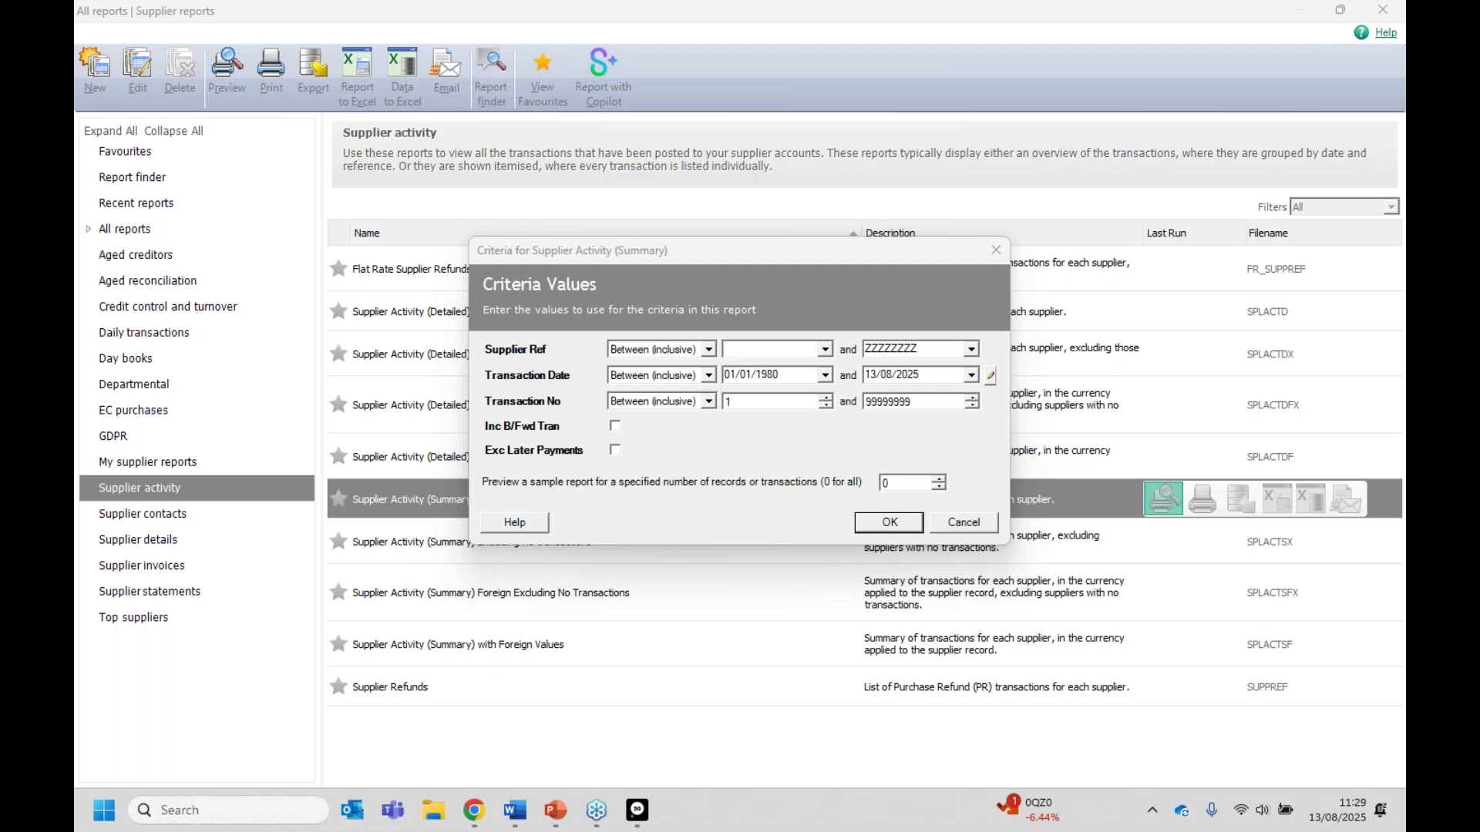
click(964, 524)
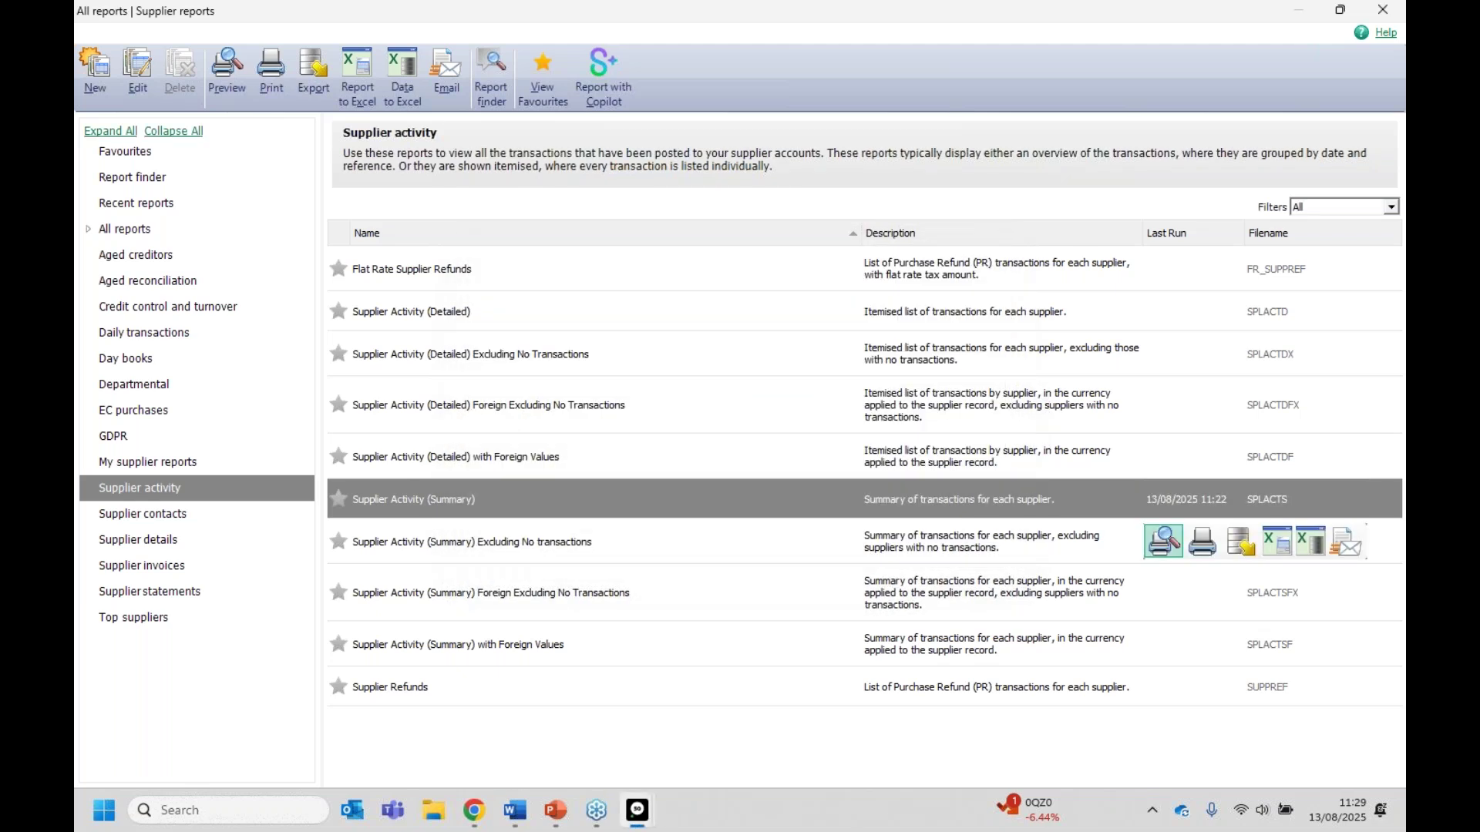
click(1383, 10)
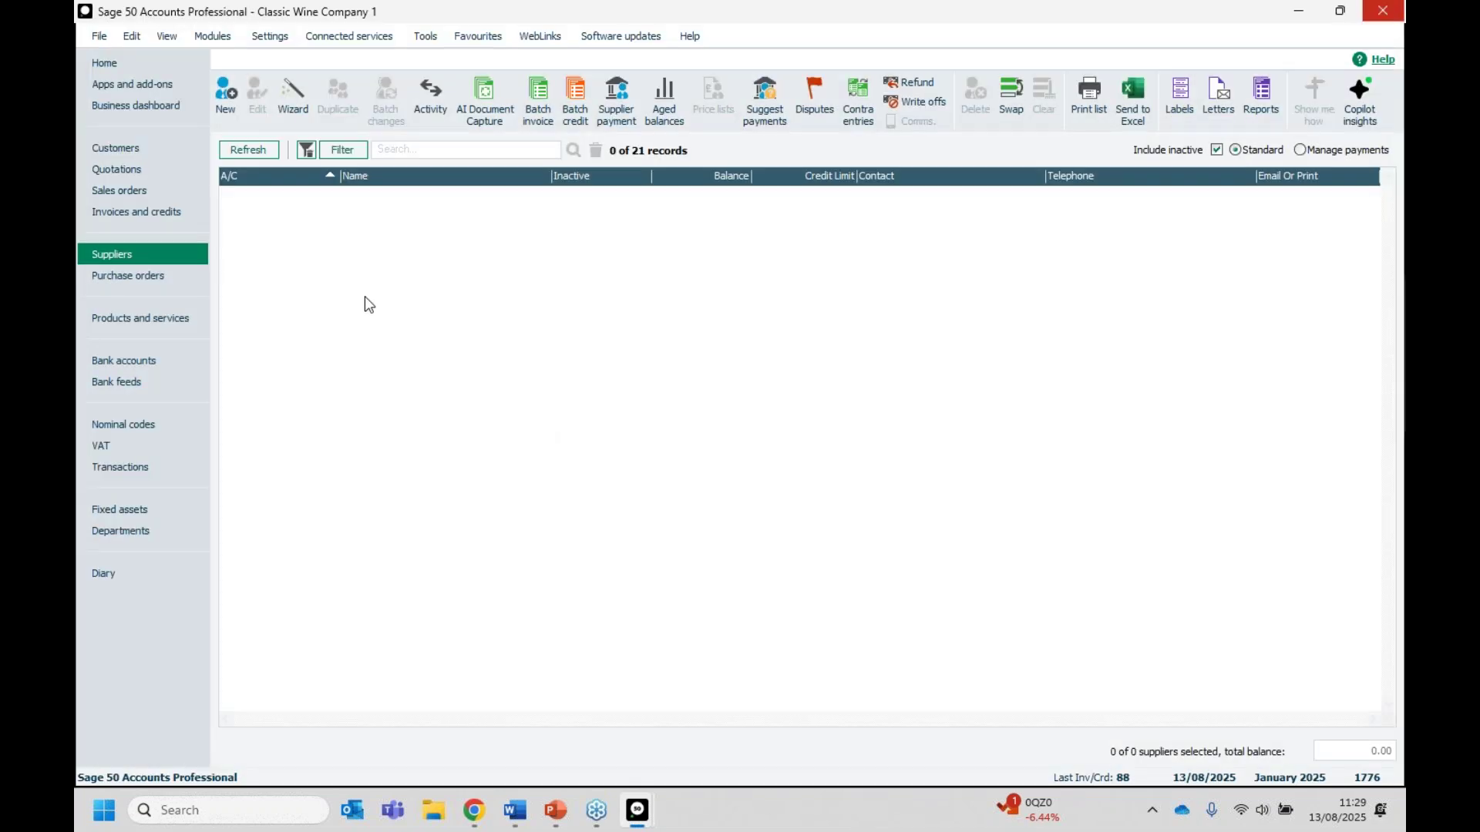
click(169, 69)
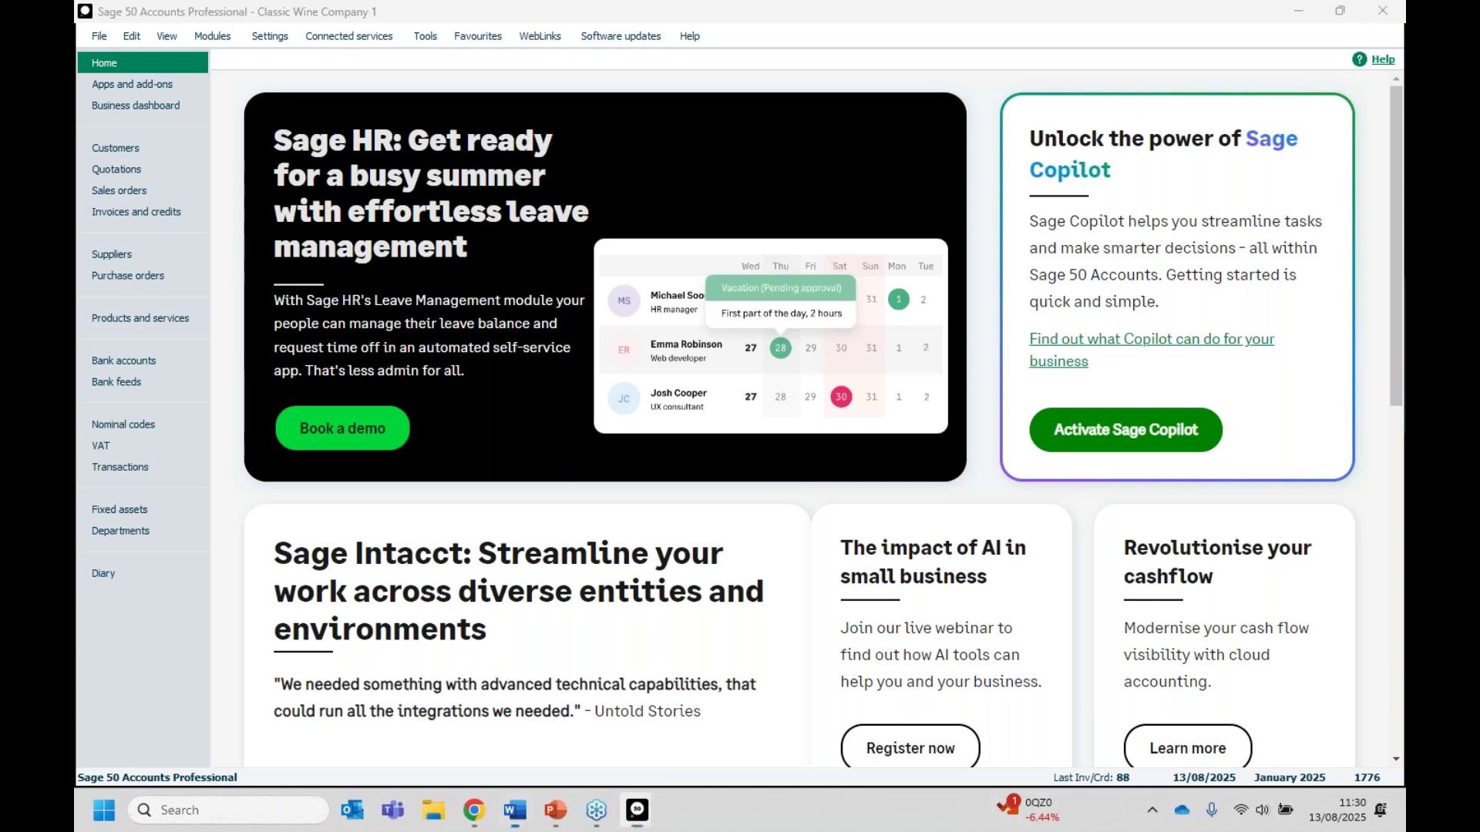
key(alt+Tab)
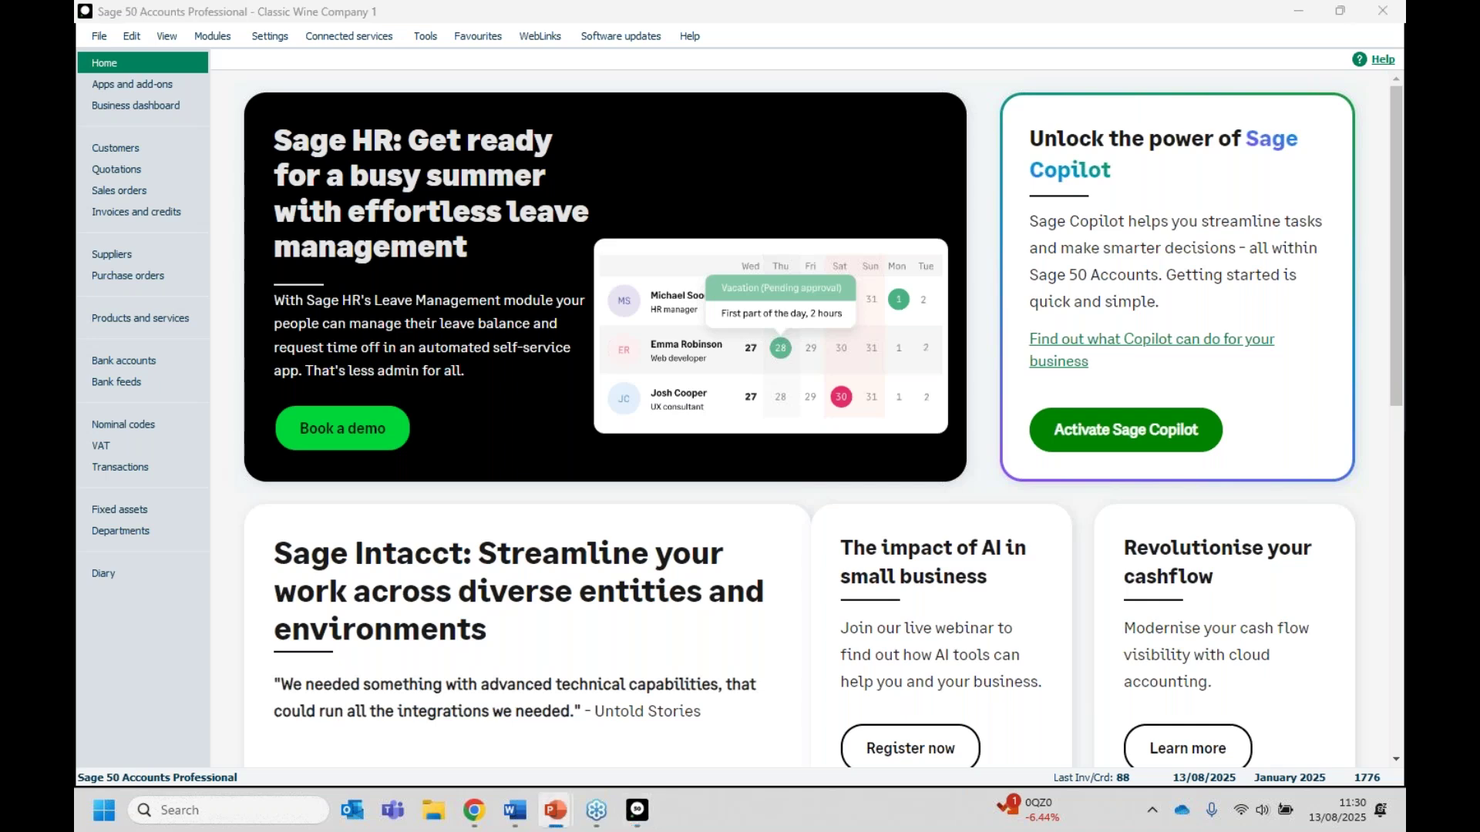
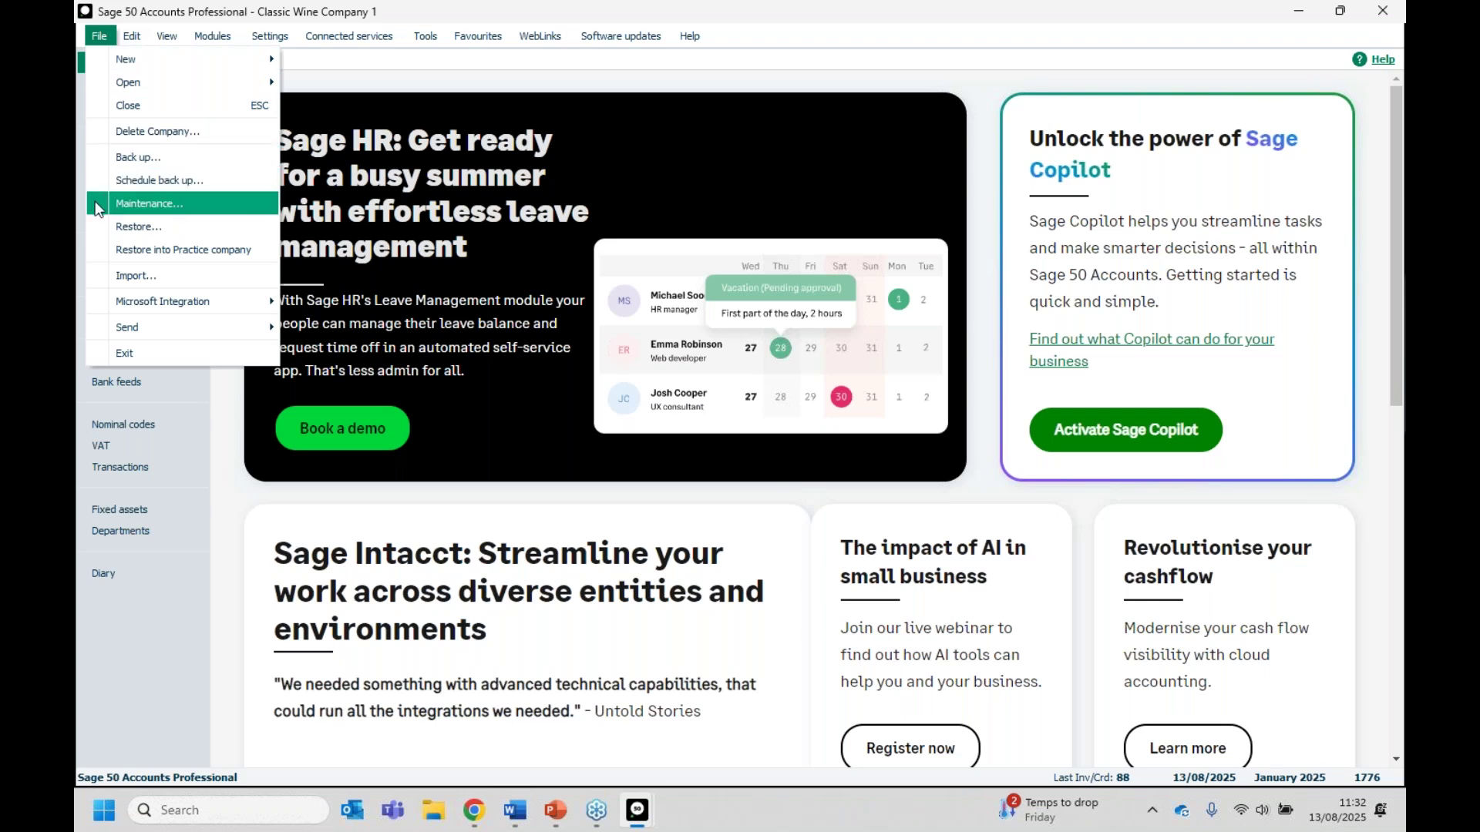
Step: Open the company's file maintenance, agreeing to close all other open windows, and bring up the Compress Data Files options
click(98, 204)
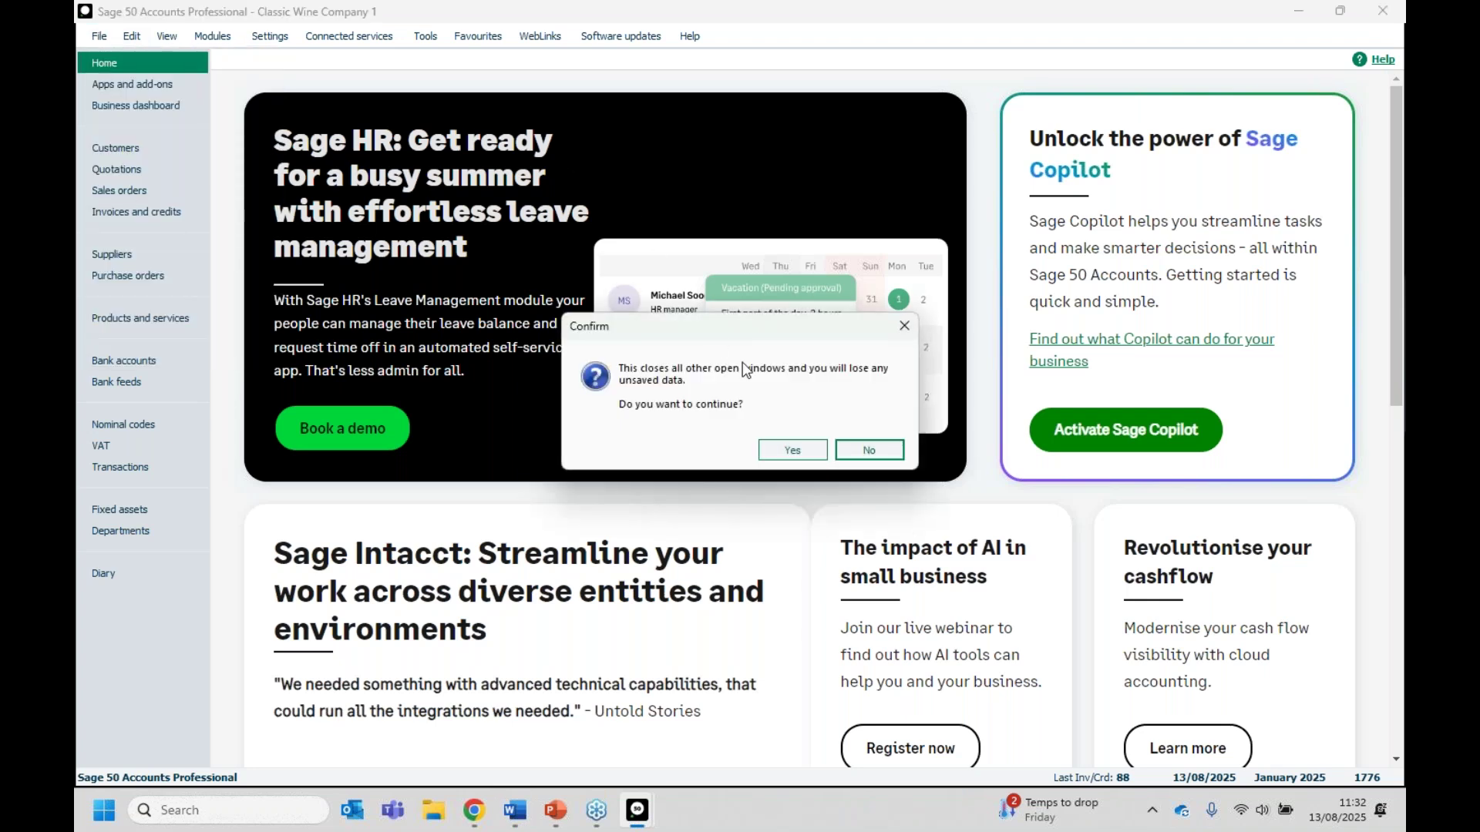
click(793, 450)
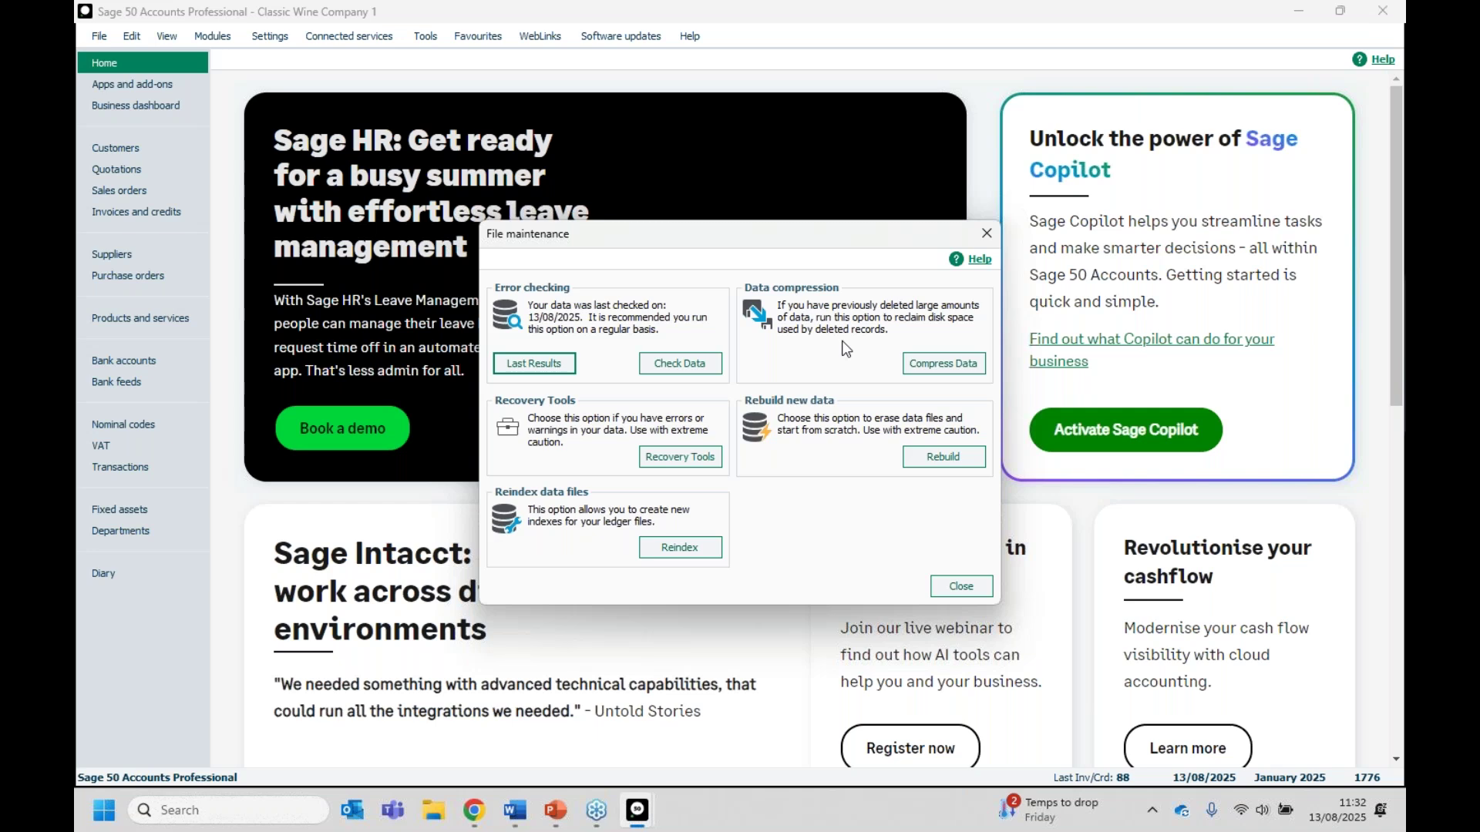
click(938, 367)
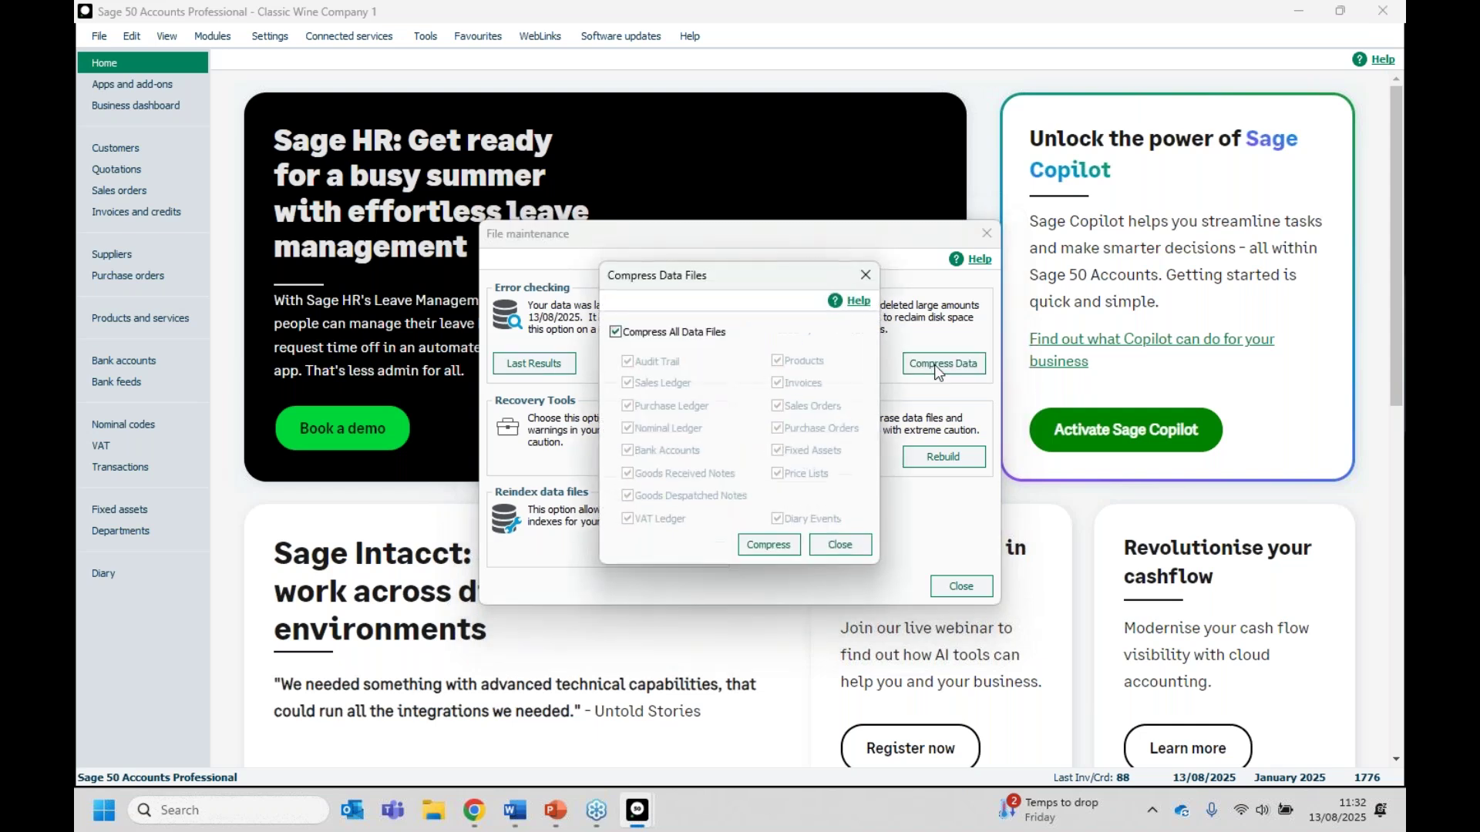
Step: Compress only the Sales Ledger and Purchase Ledger data files instead of all data files, and close file maintenance
click(615, 333)
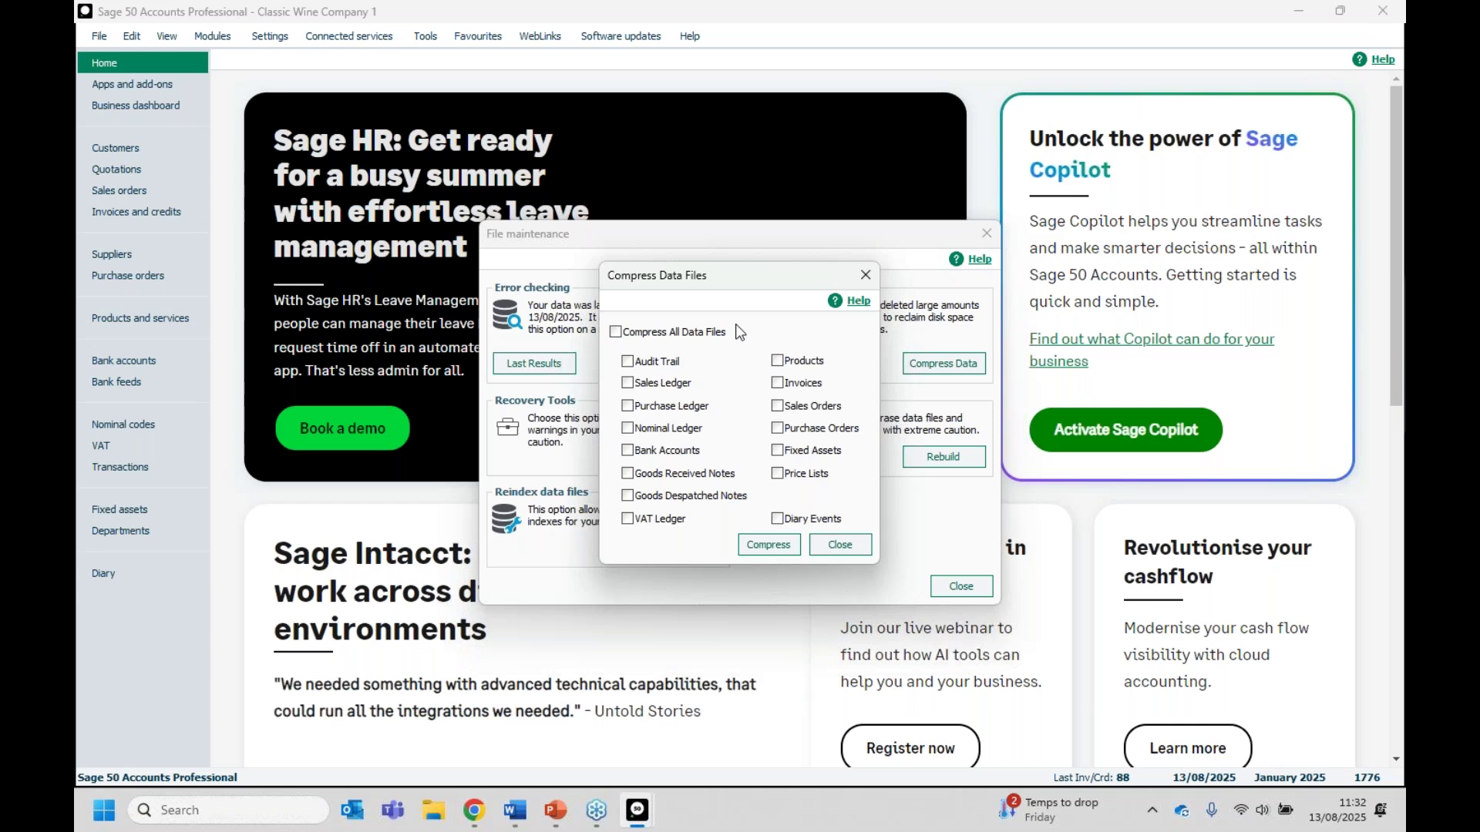
click(629, 383)
click(628, 406)
click(768, 544)
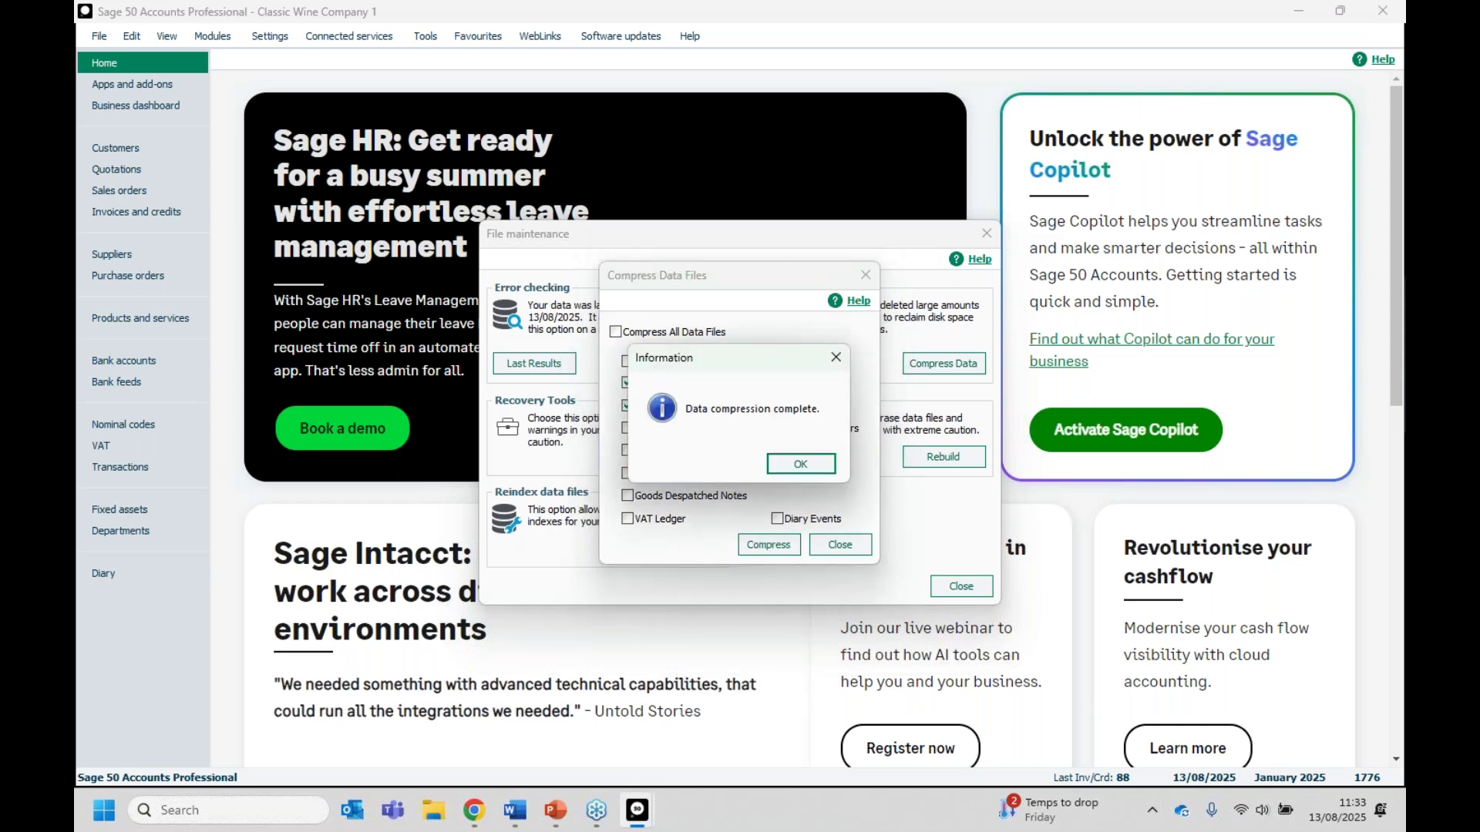
click(789, 456)
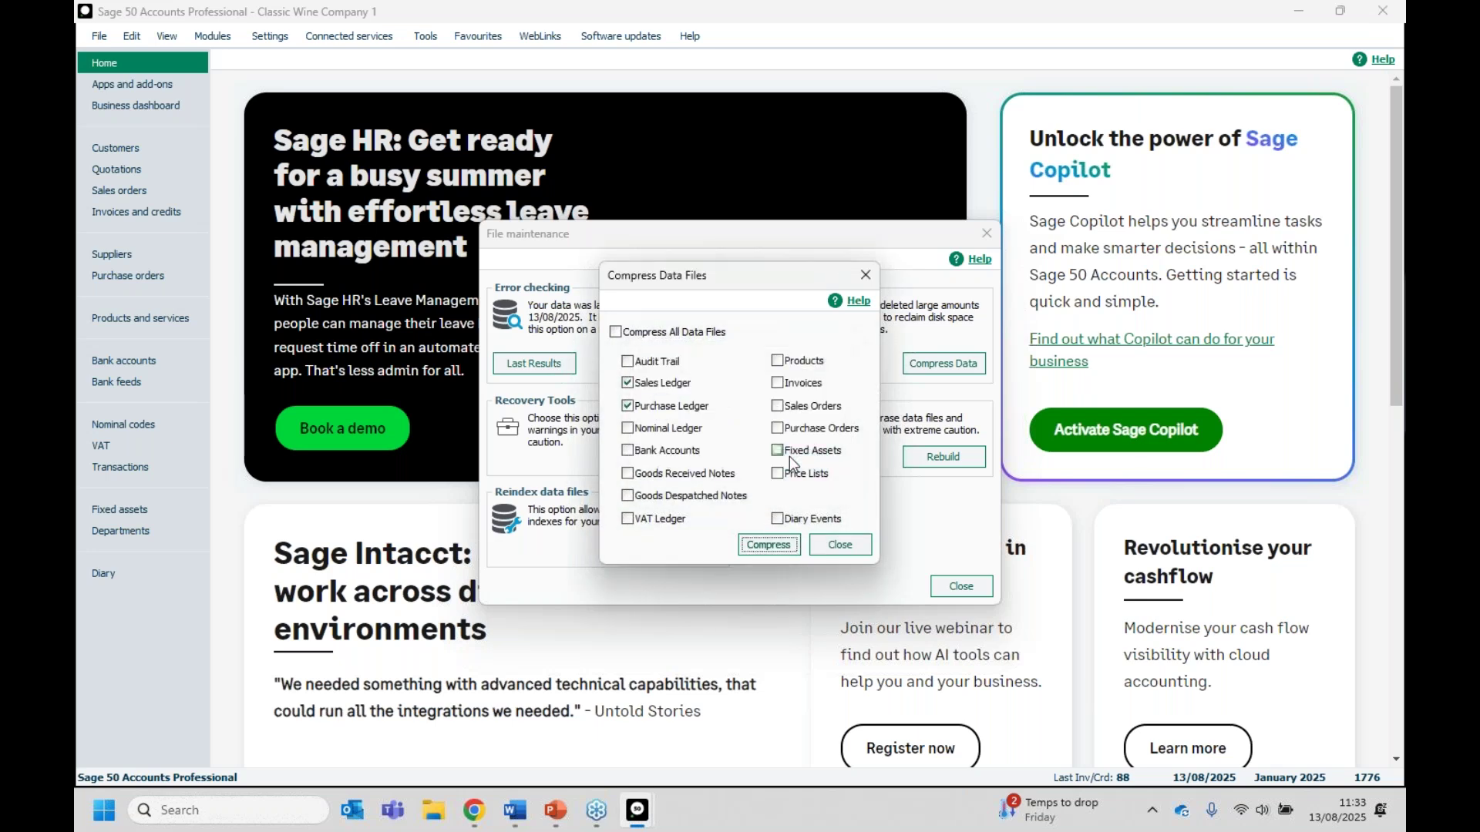
click(826, 545)
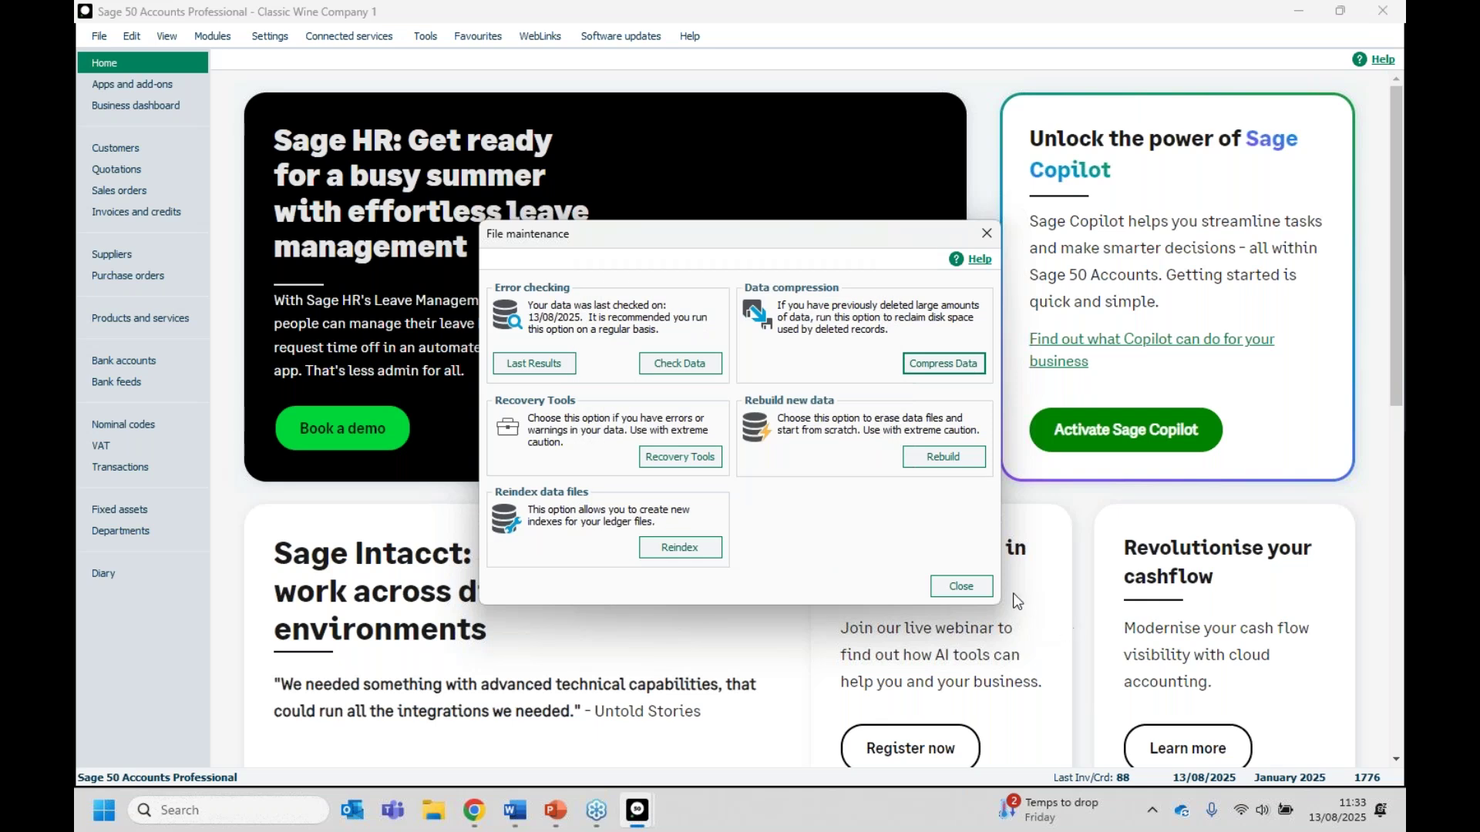
click(980, 588)
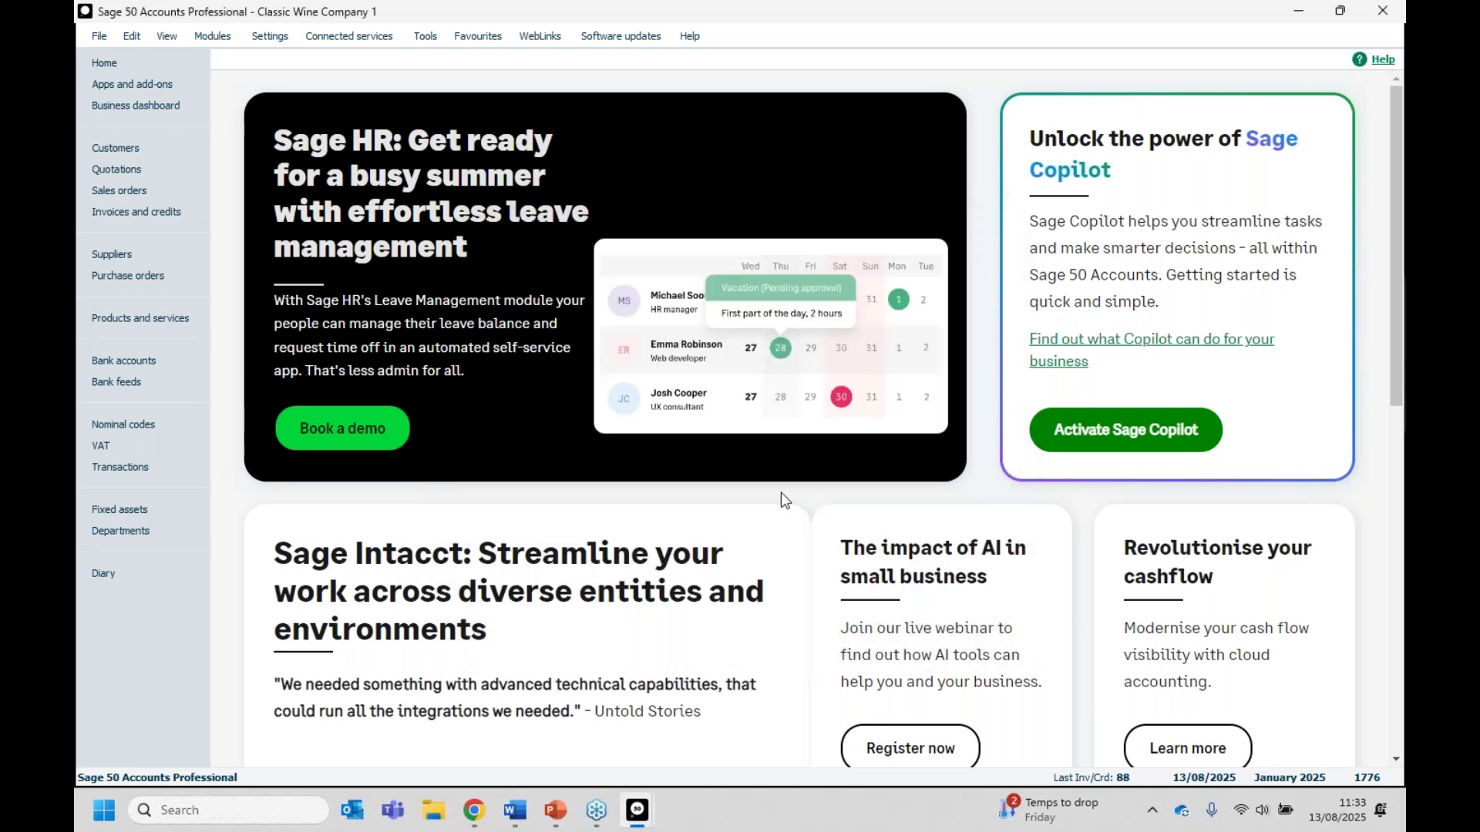